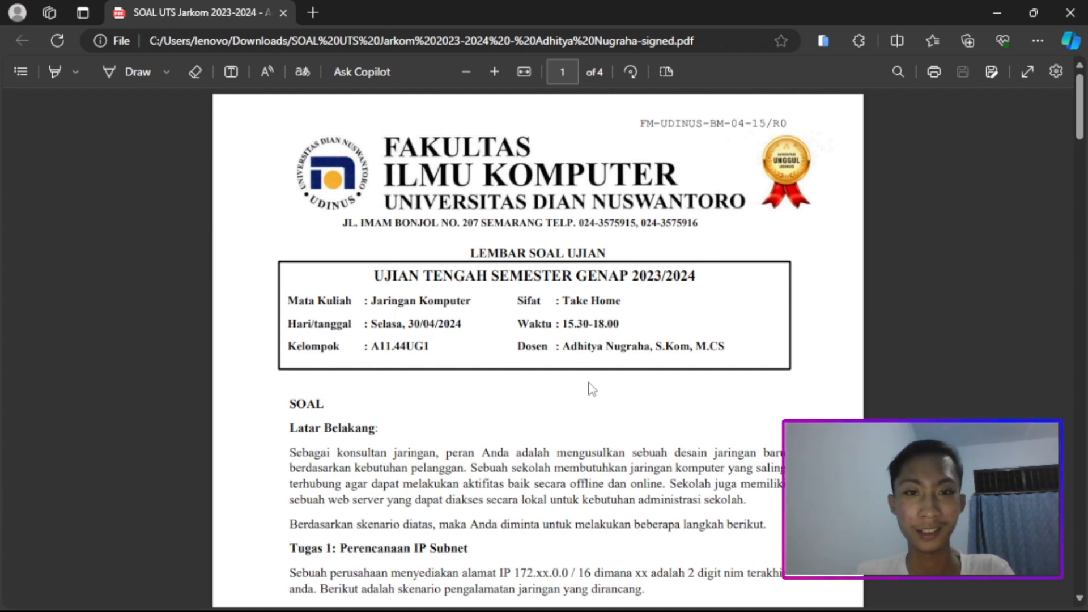
Read the exam sheet's background and Tugas 1, including the abcde student-number code and the list of seven subnet assignments.
scroll(592, 388, down, 3)
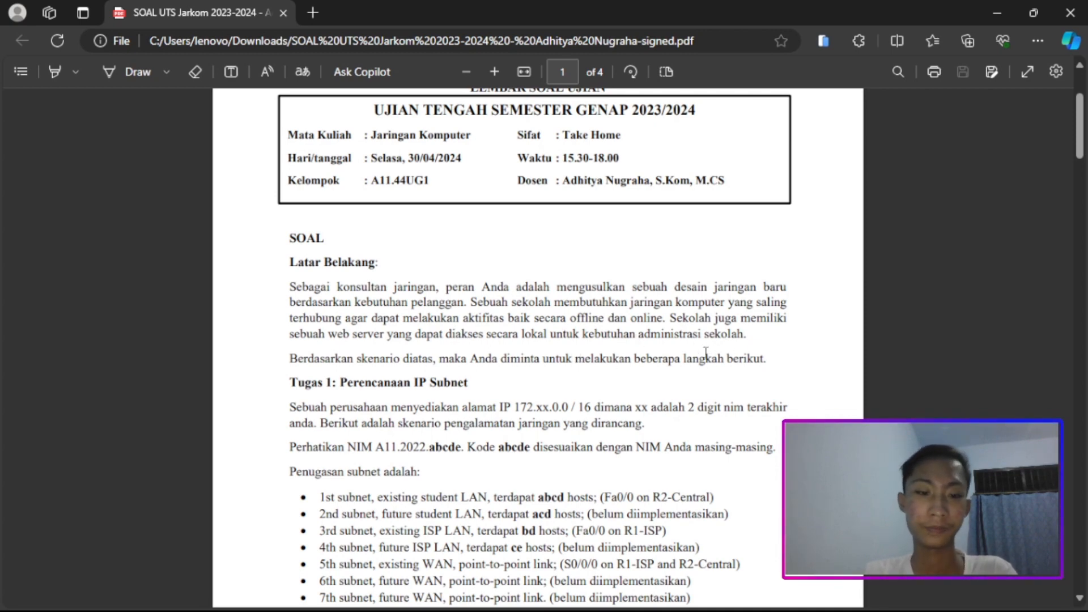
scroll(502, 351, down, 2)
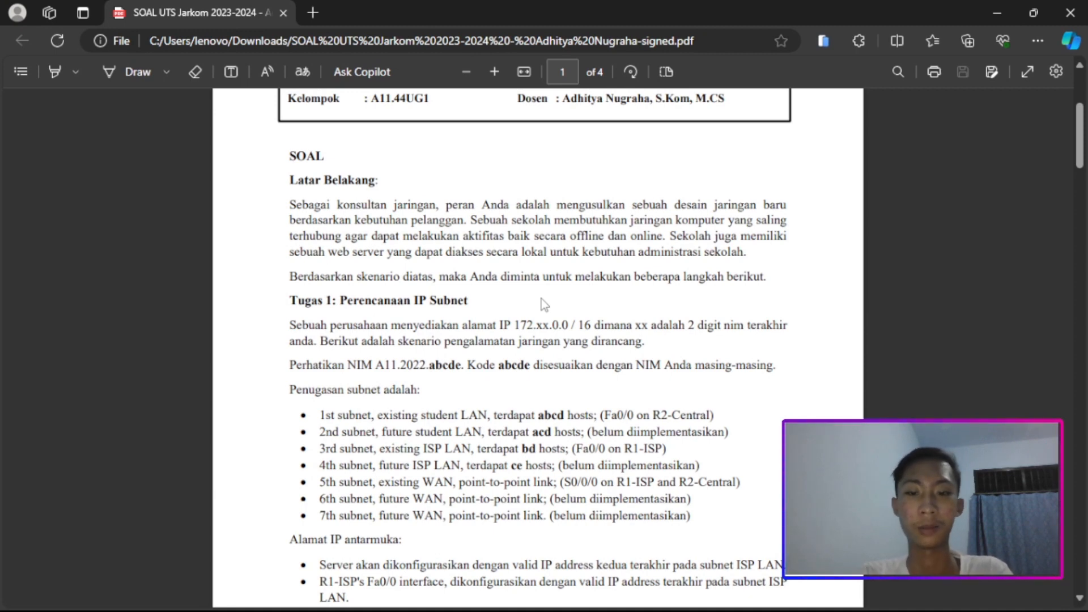
scroll(542, 299, down, 3)
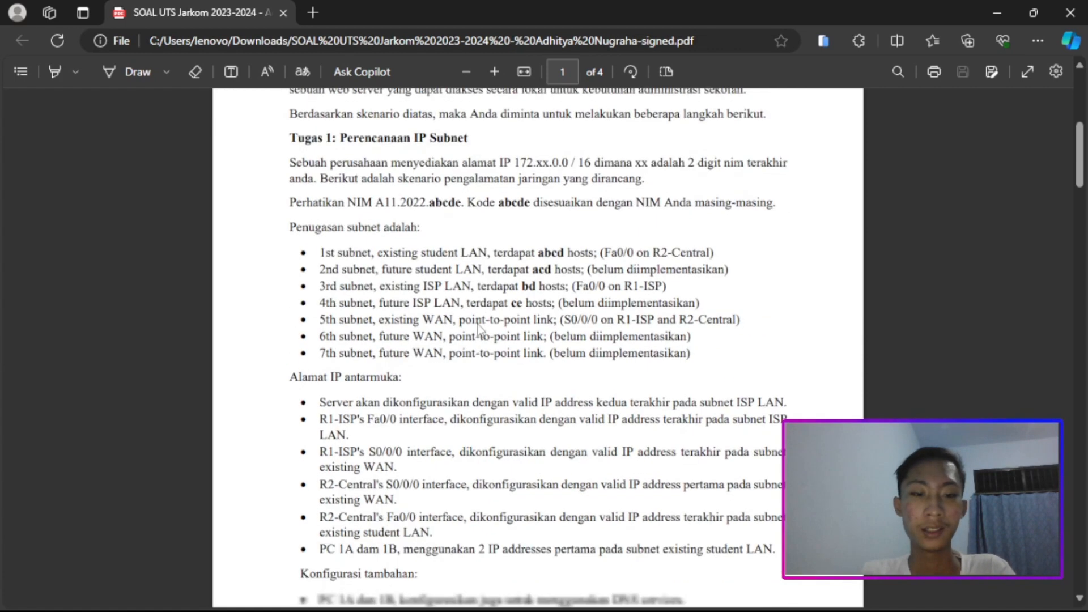
drag(294, 224, 698, 354)
click(695, 349)
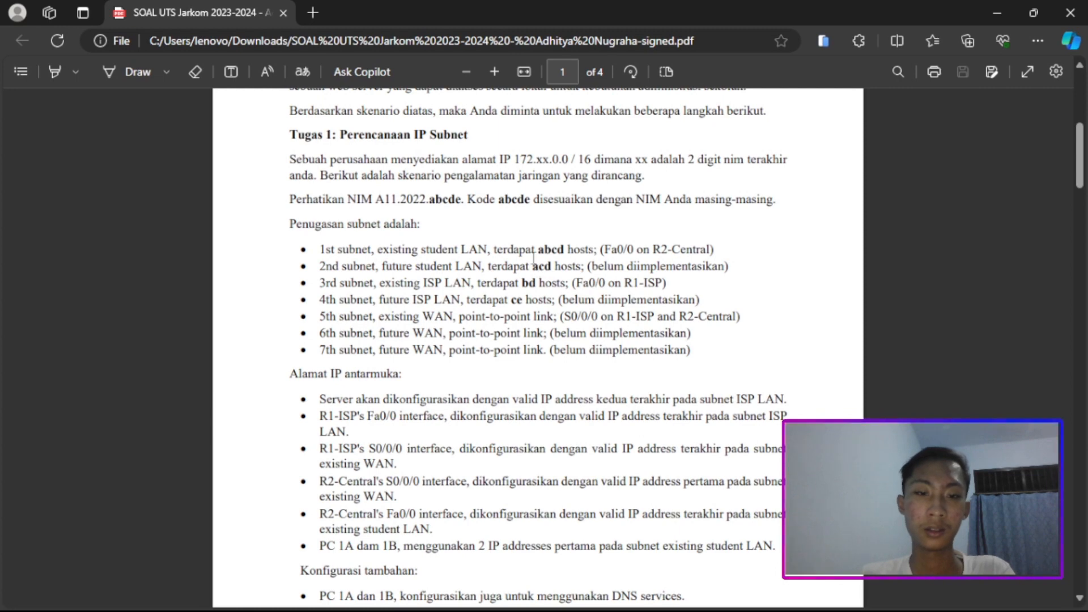
drag(433, 199, 461, 198)
click(458, 209)
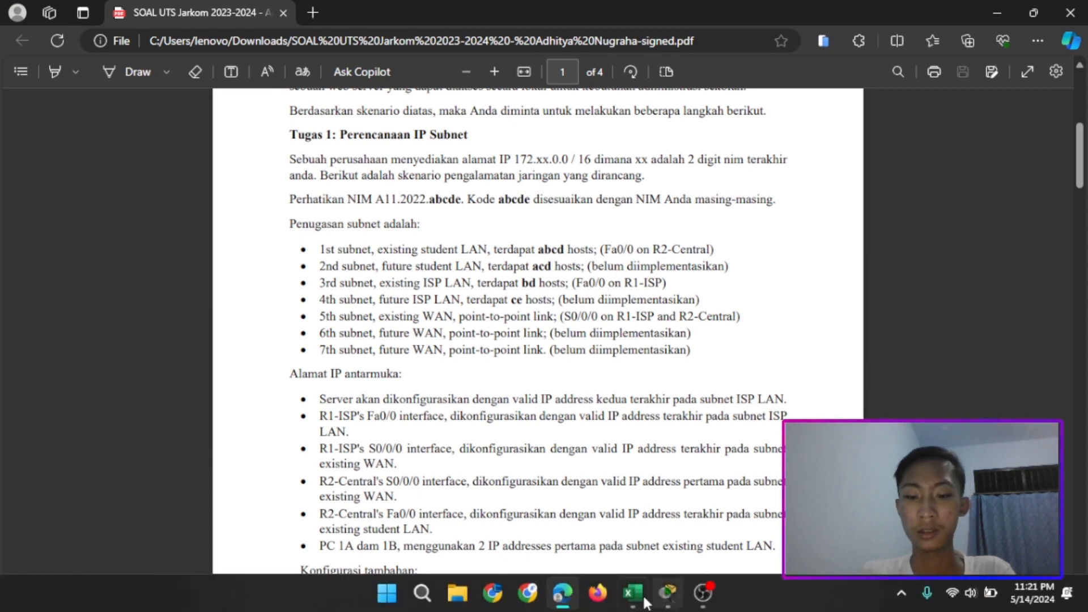
Switch to the Excel subnet workbook and review the required IP count of each student LAN, ISP LAN and WAN subnet.
click(637, 598)
click(519, 509)
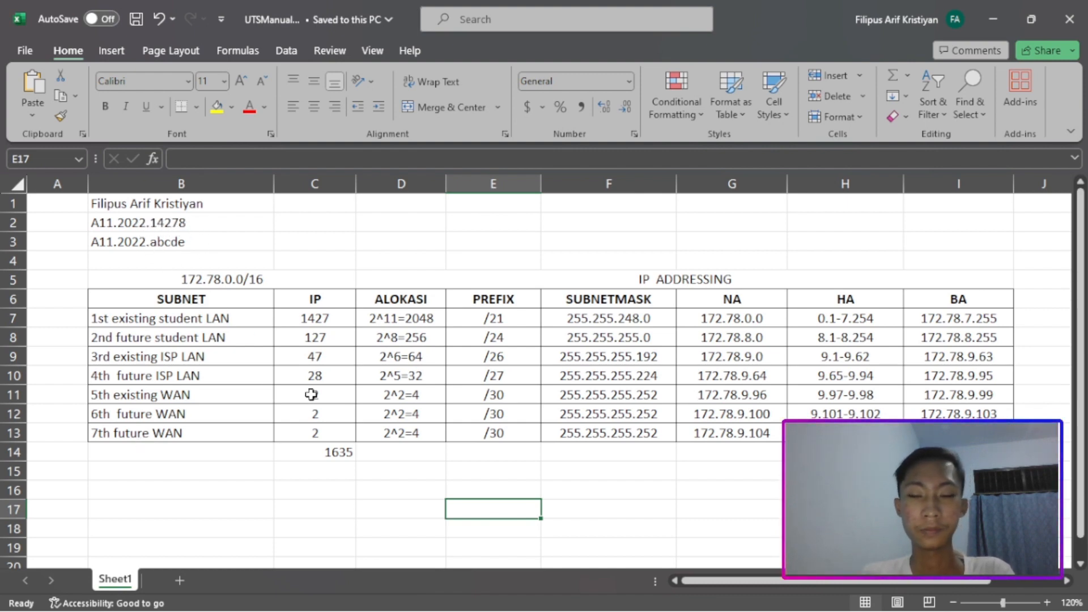
click(414, 490)
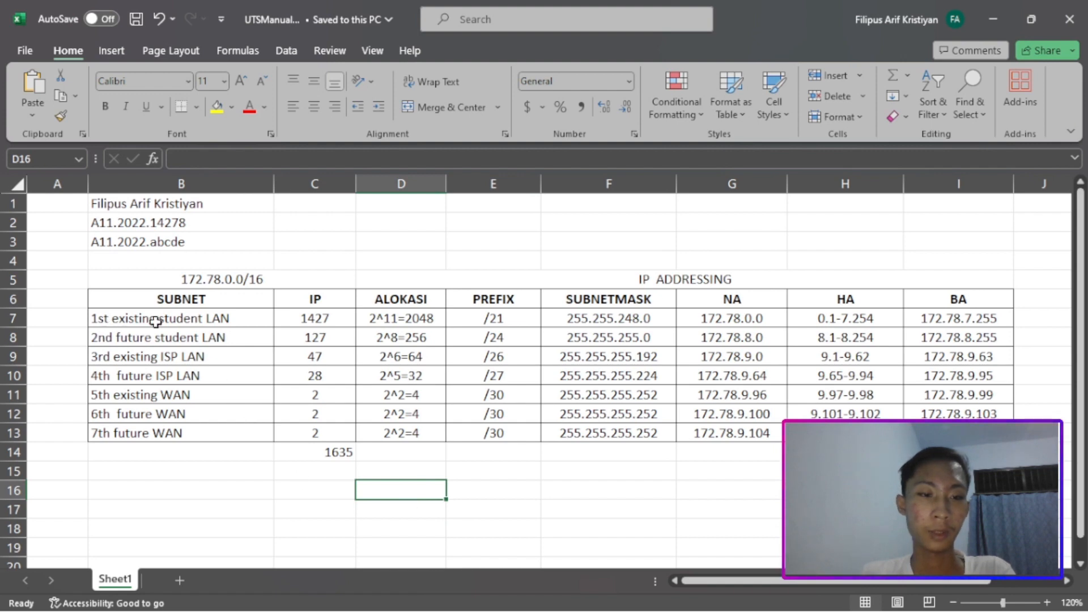
click(318, 318)
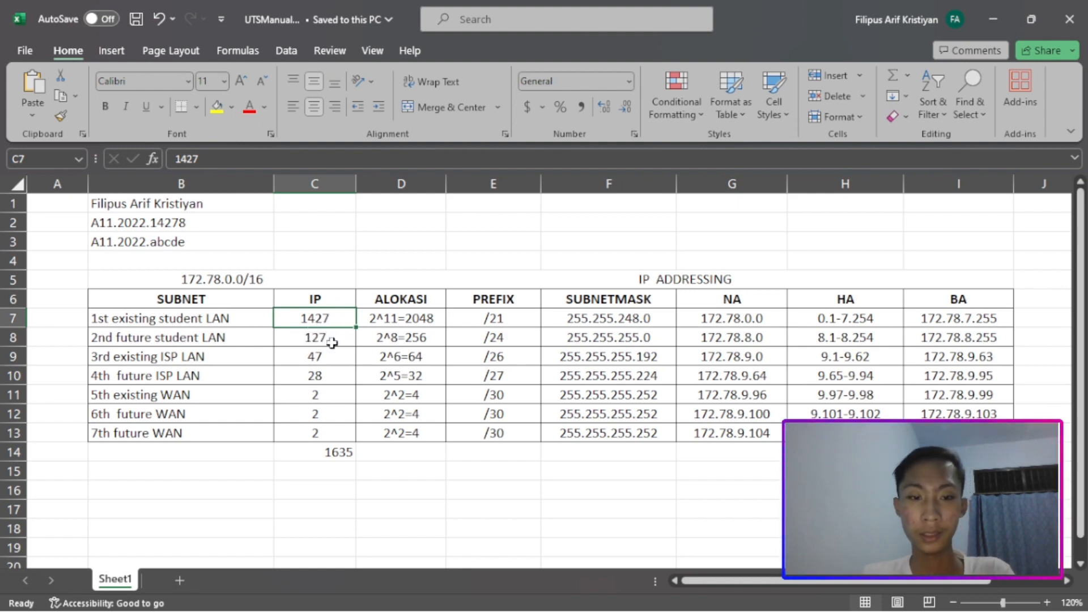
click(327, 341)
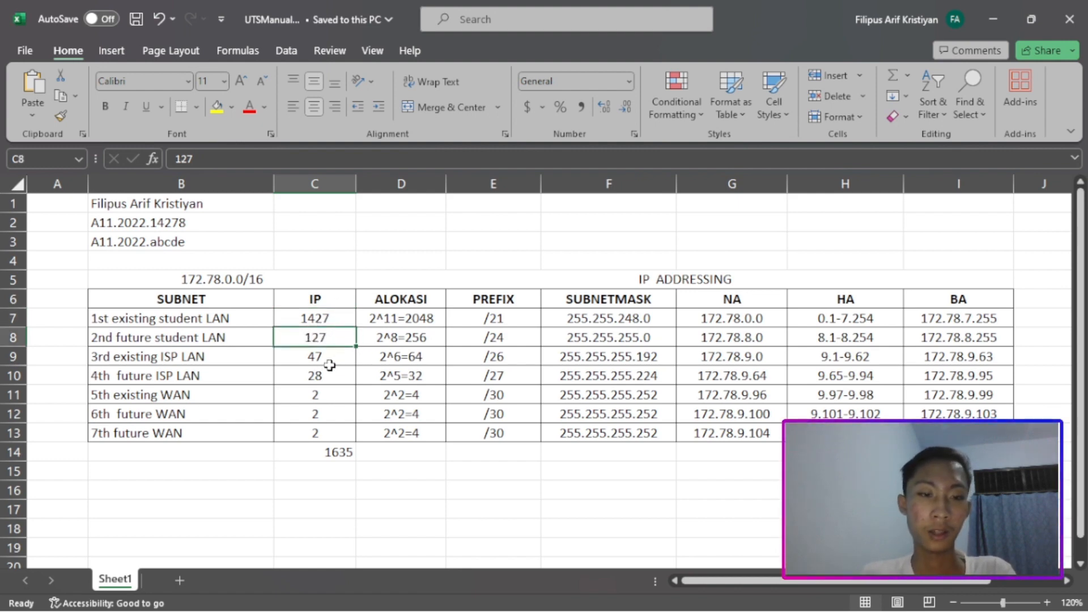
click(314, 363)
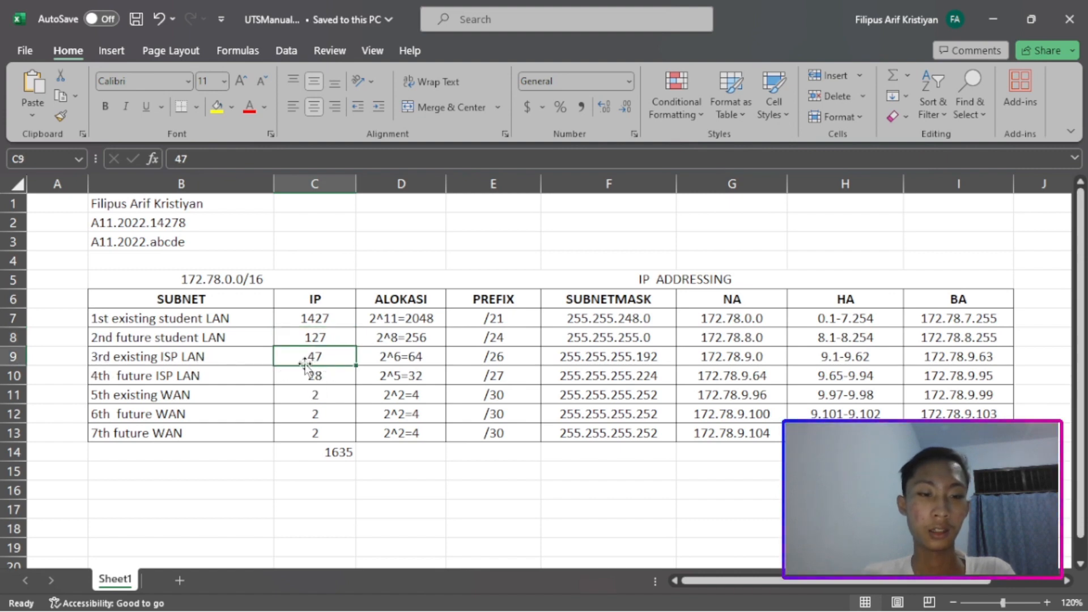
click(107, 392)
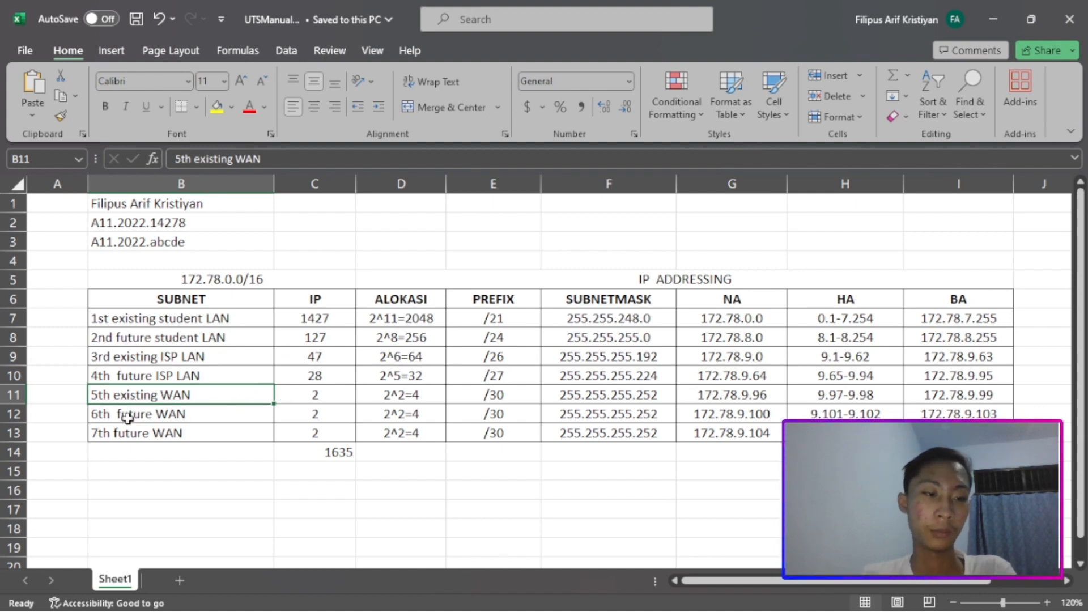
drag(316, 394, 317, 446)
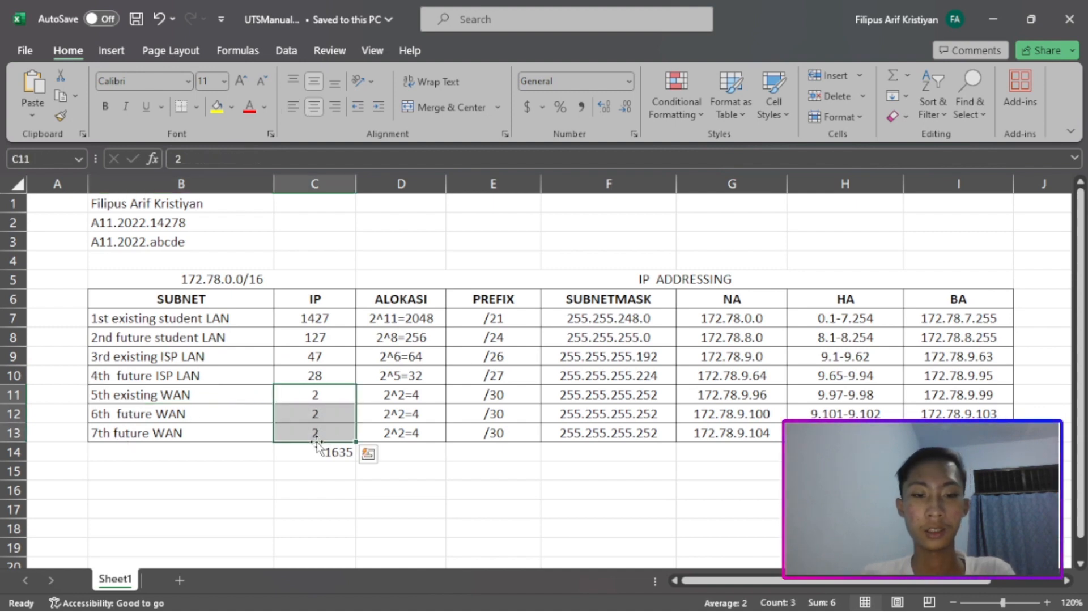
click(365, 277)
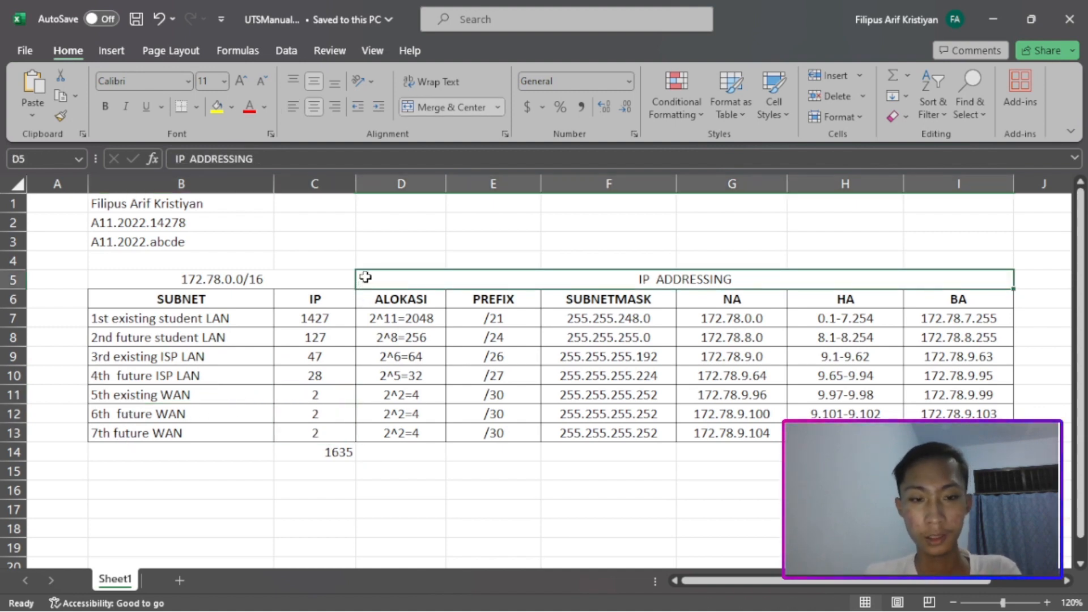
click(396, 257)
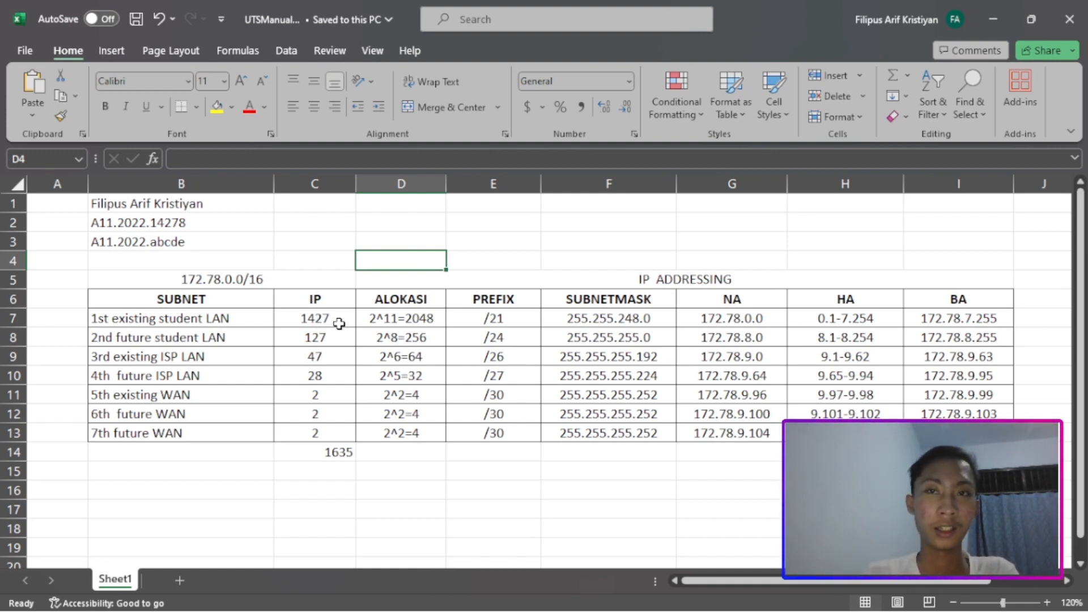
Compare the ALOKASI power-of-two block sizes with the required IP counts for the student and ISP LAN subnets.
click(400, 322)
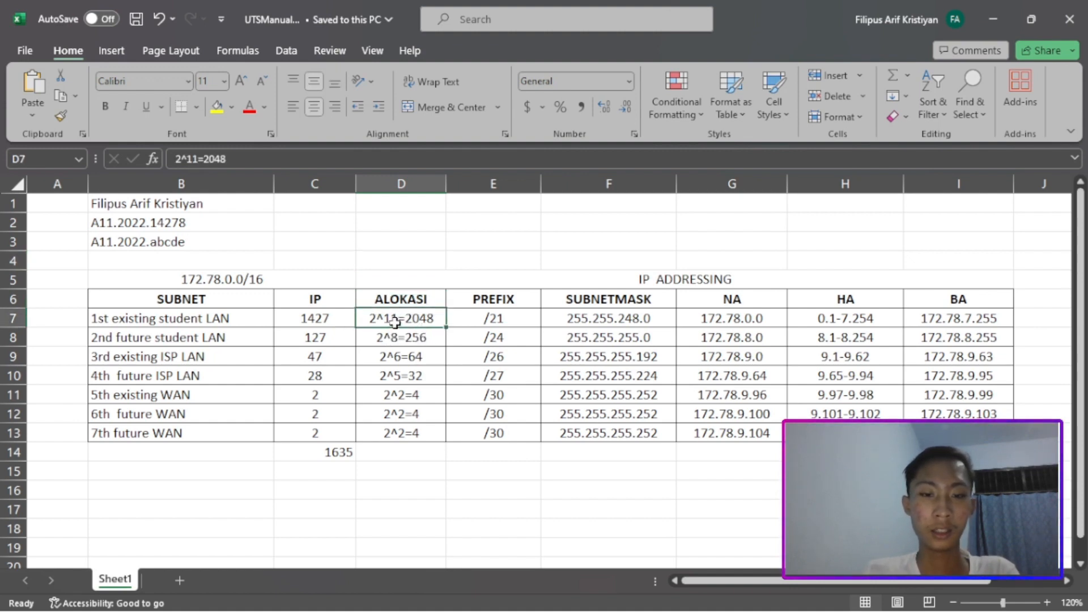
click(331, 341)
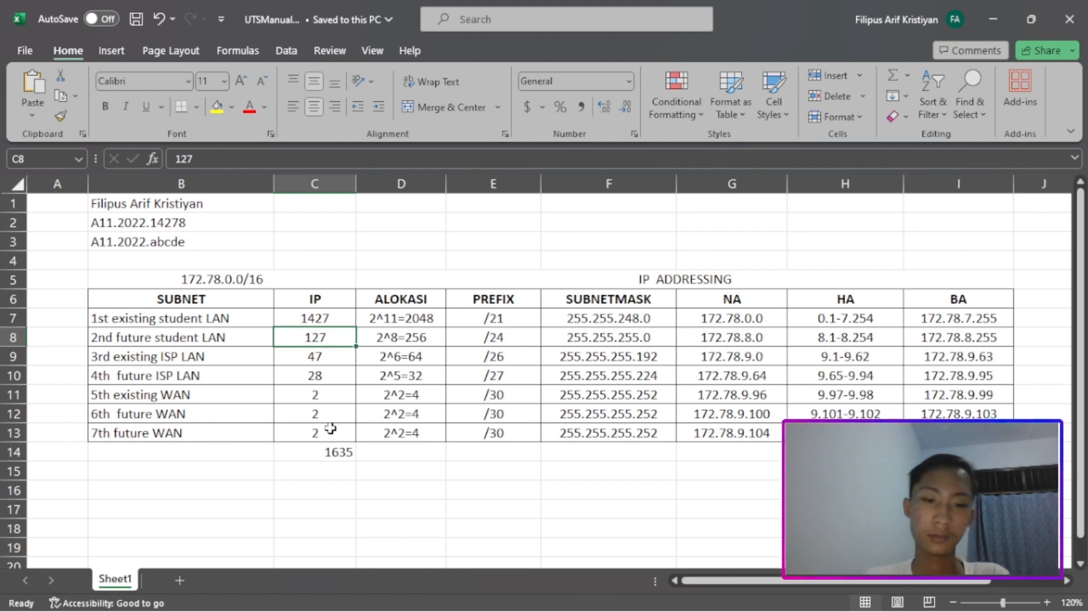
click(400, 339)
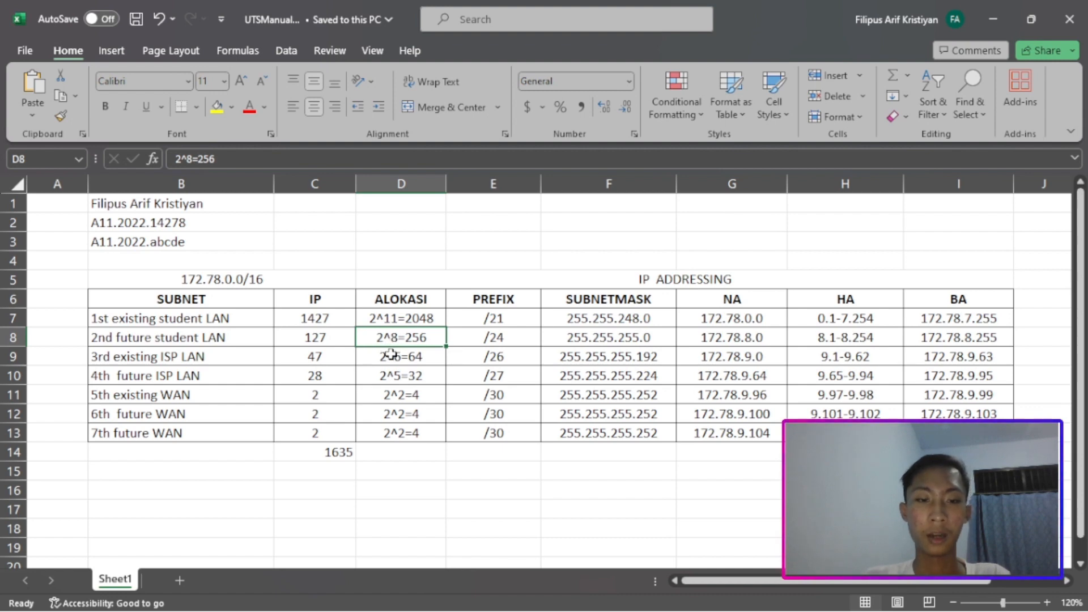
click(335, 359)
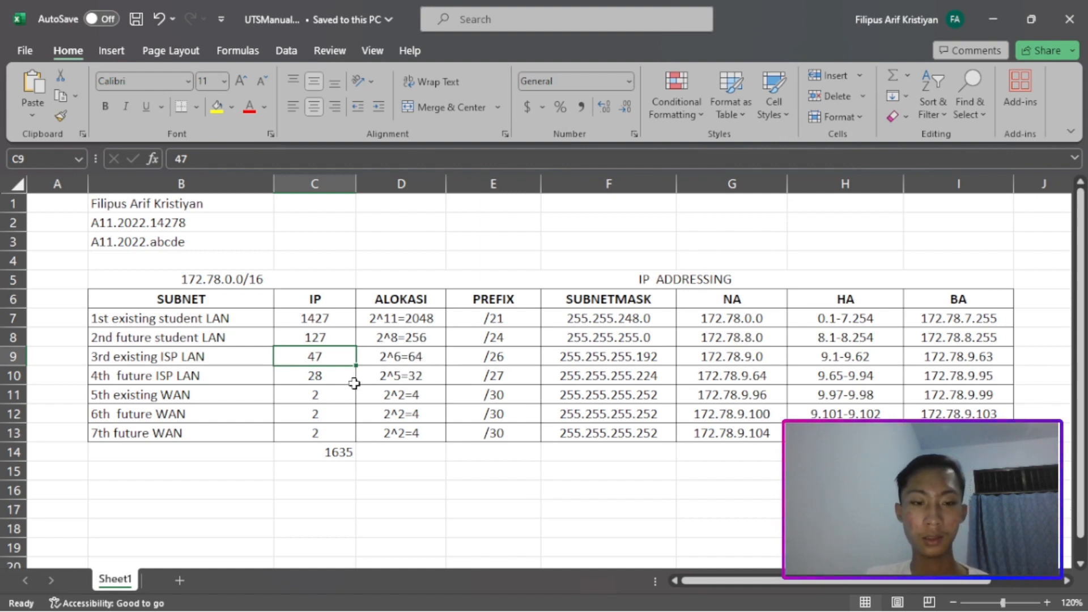
click(393, 373)
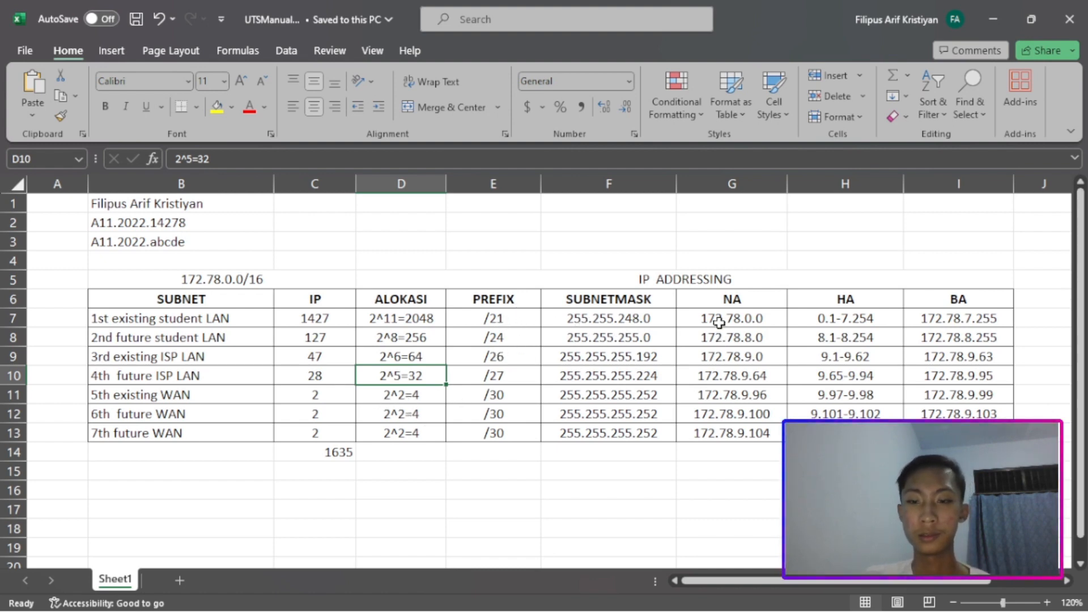
Examine the network, host range and broadcast addresses of all seven subnets in the NA, HA and BA columns.
drag(717, 318, 958, 434)
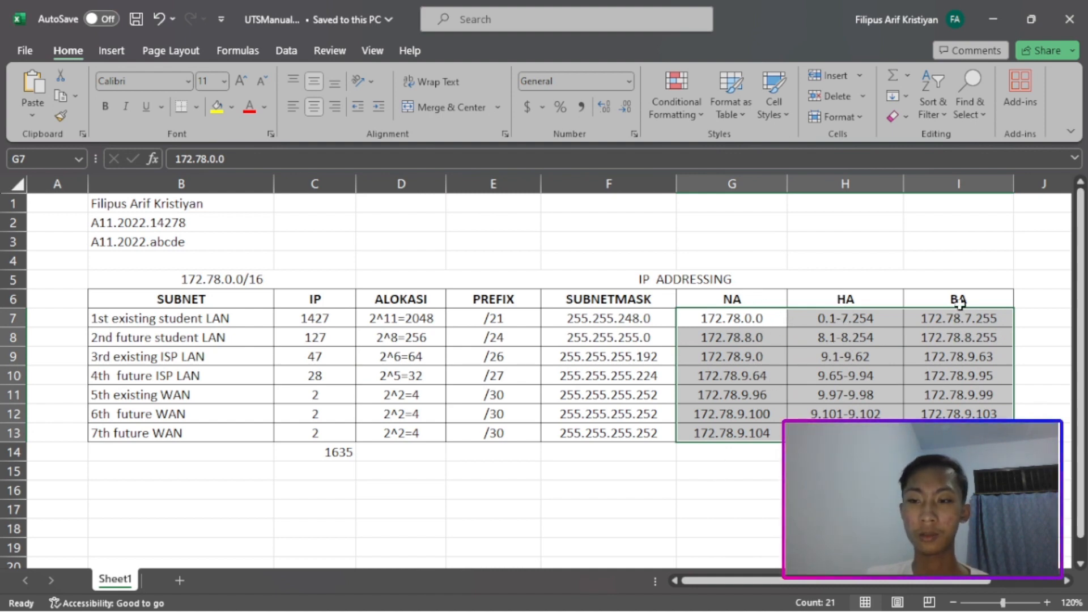
click(815, 340)
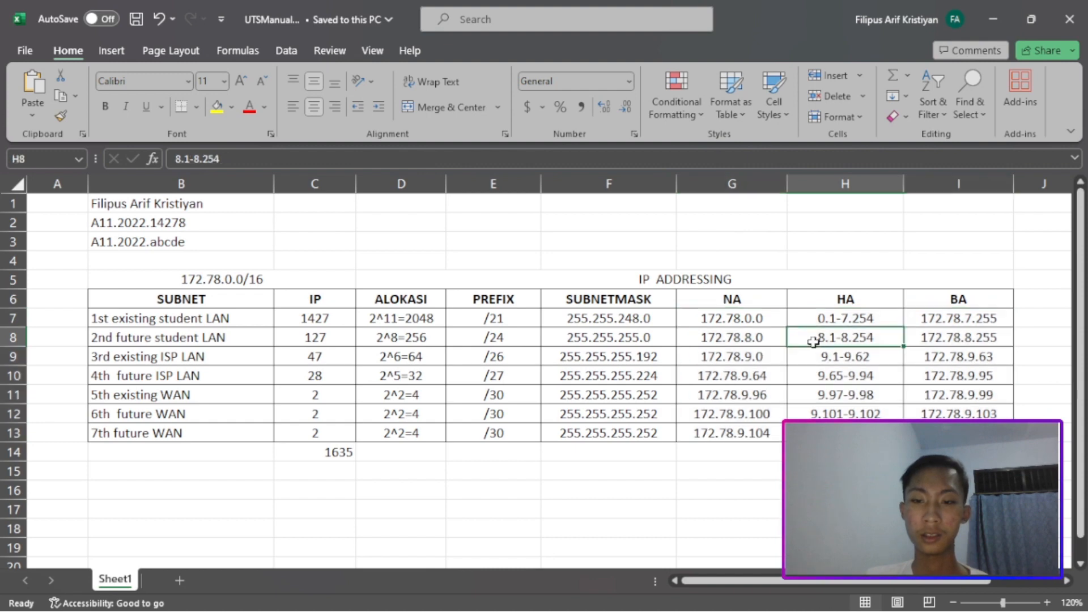
click(755, 319)
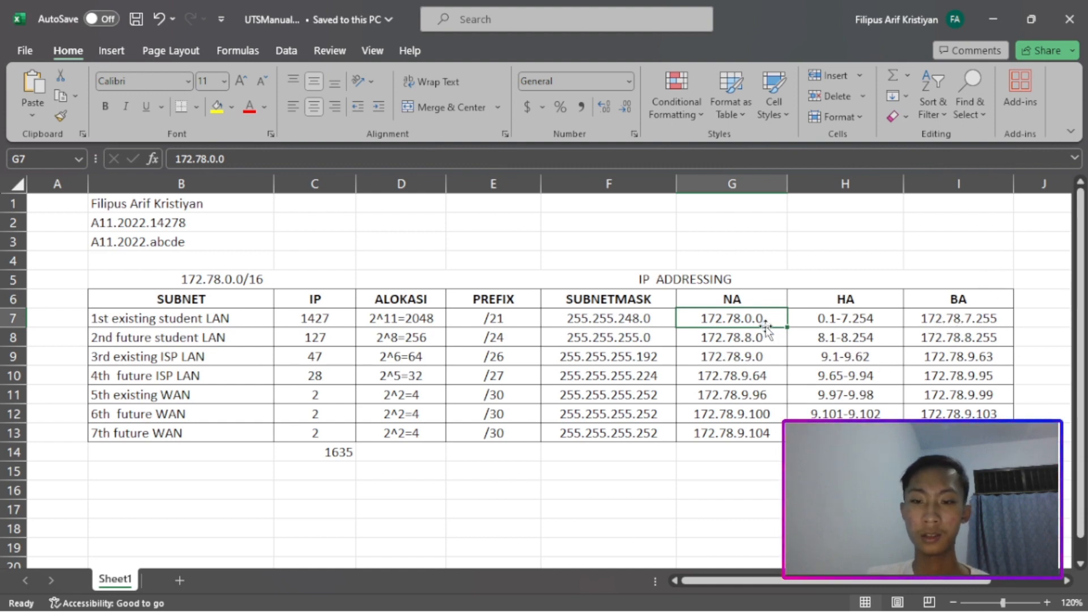
drag(929, 434, 753, 320)
click(768, 369)
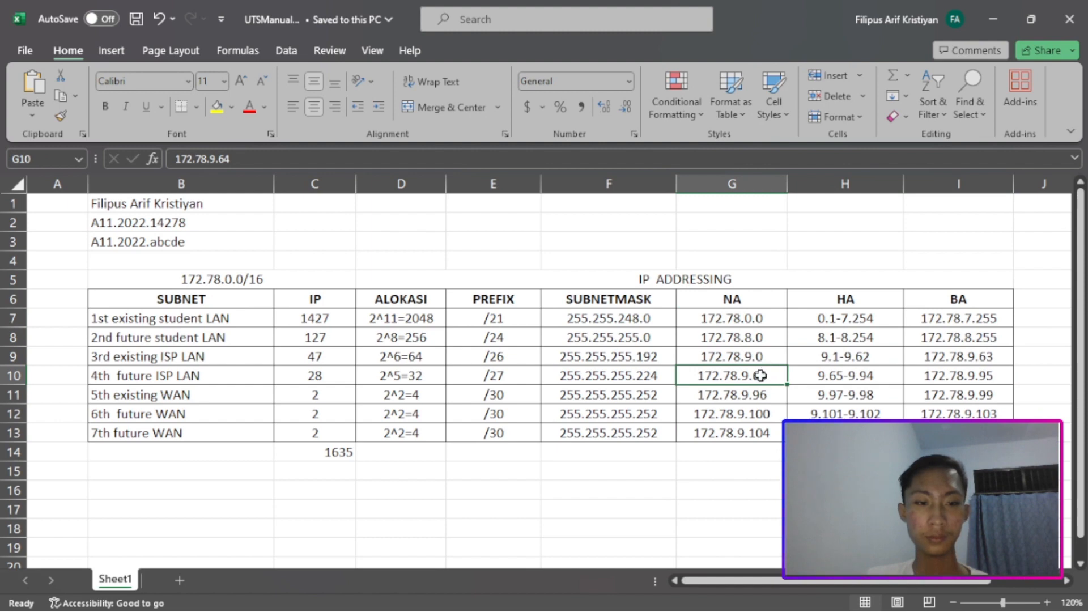
click(587, 474)
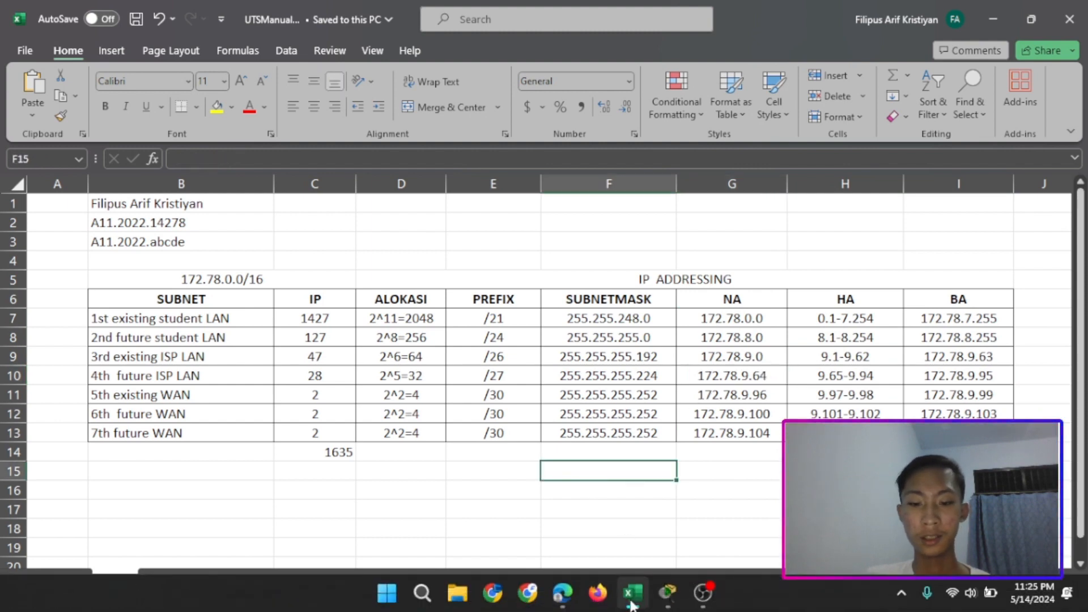
Switch back to the exam PDF in Edge and reread the interface assignments in the 1st to 7th subnet list.
mouse_move(667, 604)
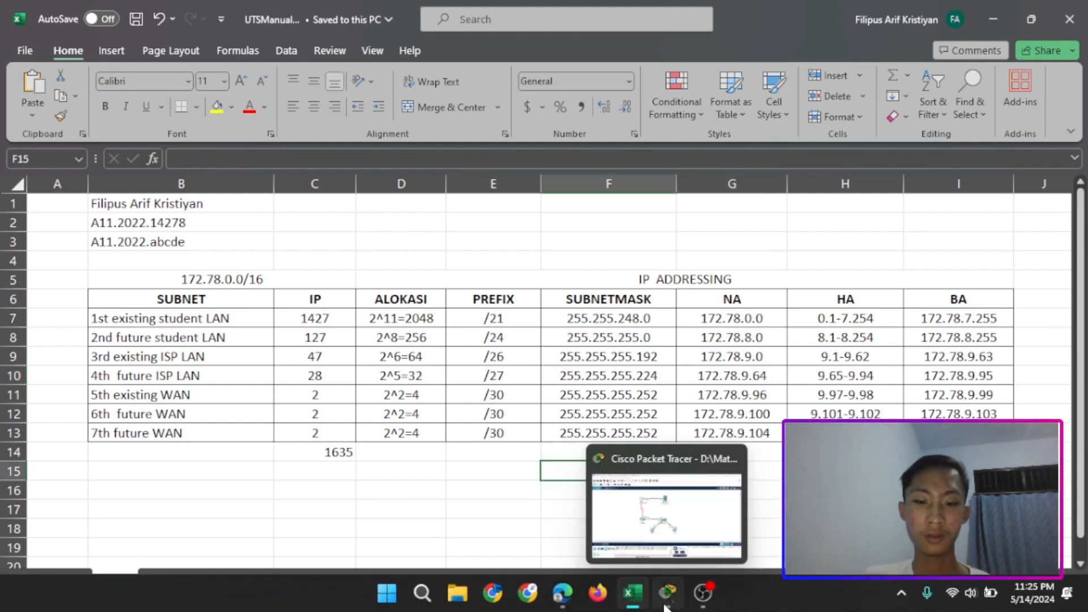
click(563, 593)
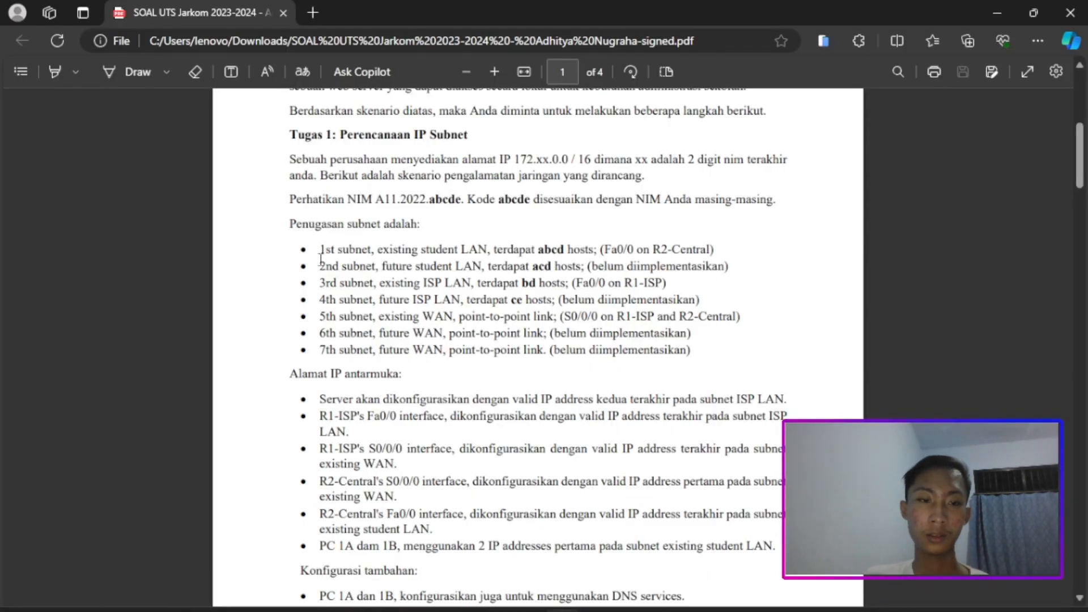
drag(323, 246, 679, 353)
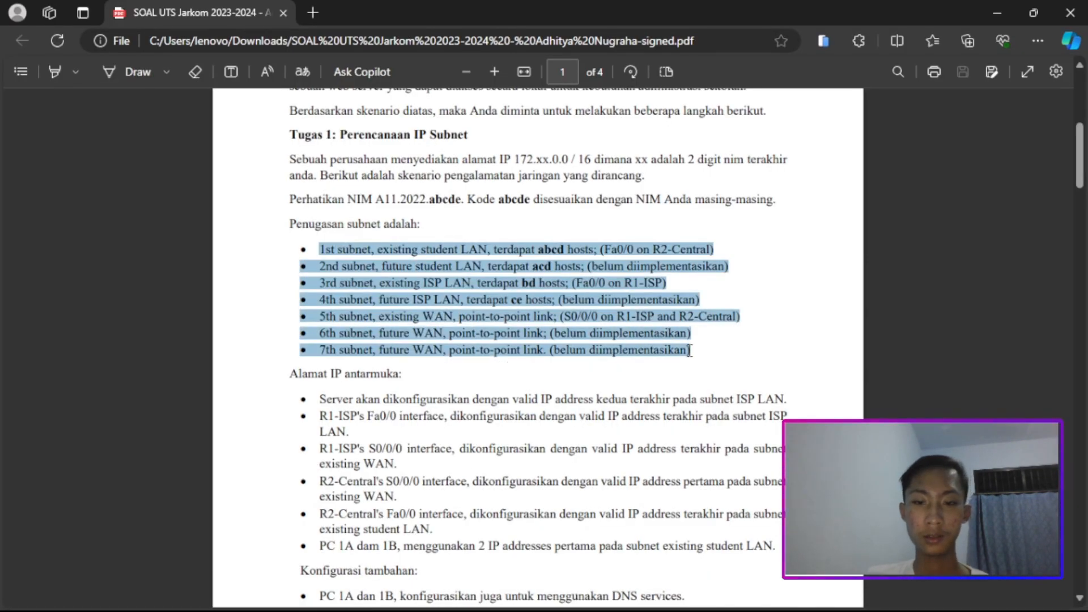
click(679, 353)
Switch to Cisco Packet Tracer and read the WIC-2T module description in the physical device view of router R1-ISP.
click(668, 600)
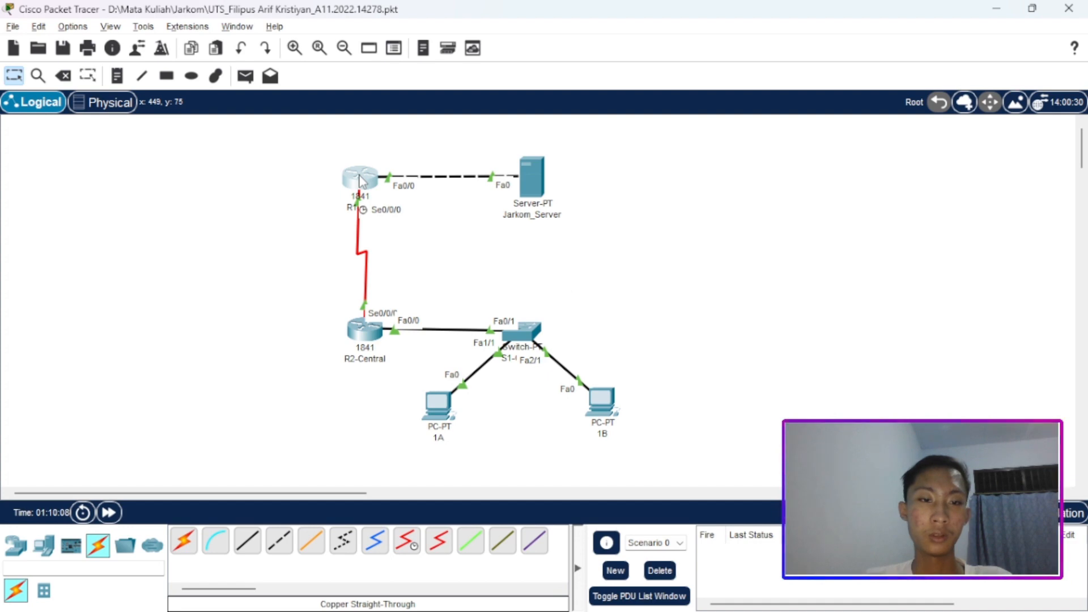
click(361, 178)
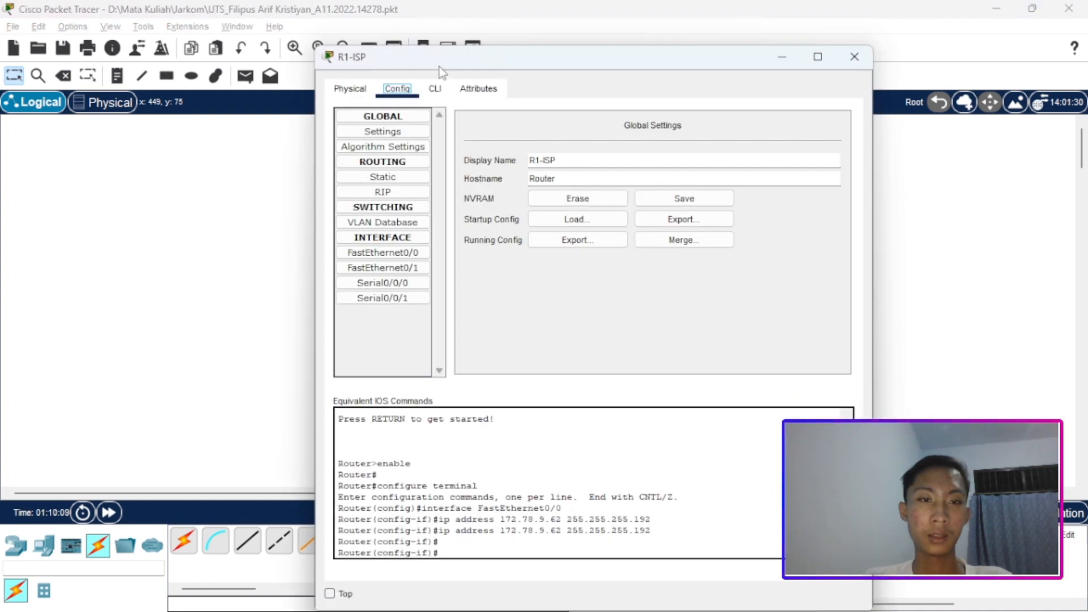
drag(440, 67, 202, 79)
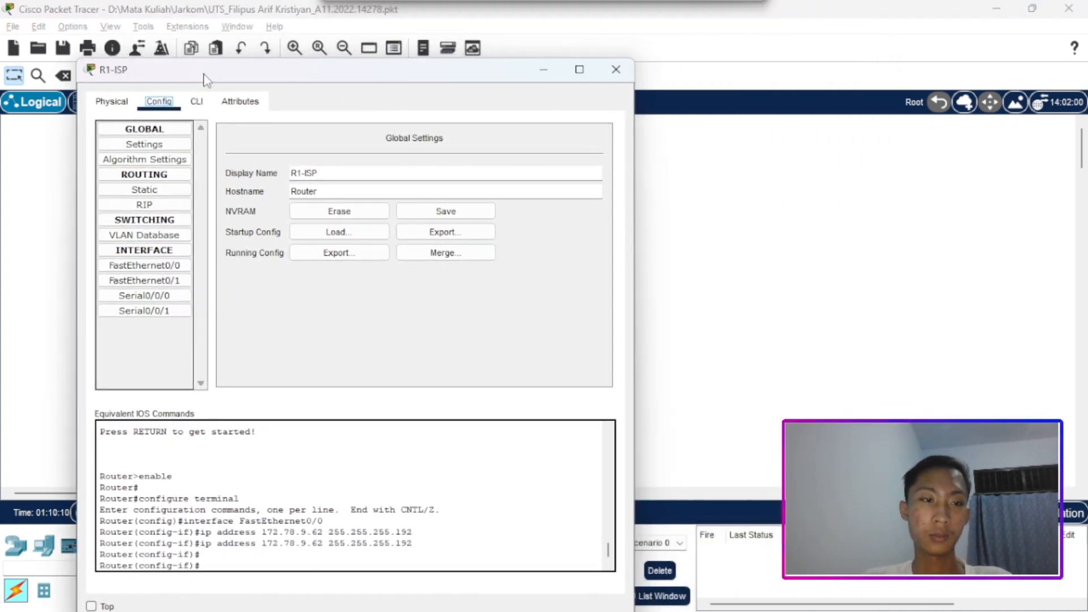
click(111, 102)
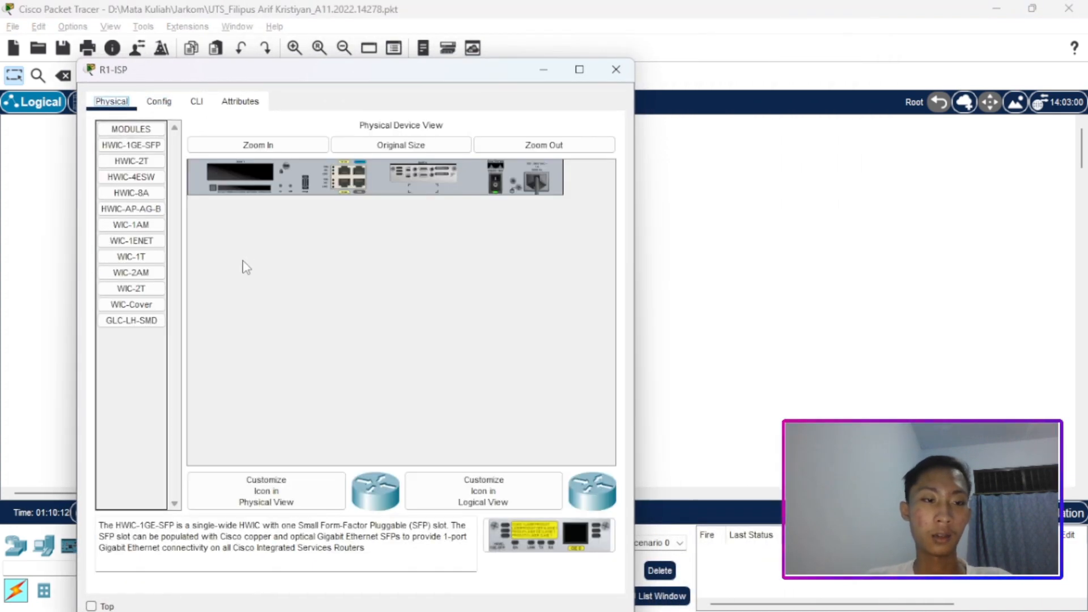
click(151, 290)
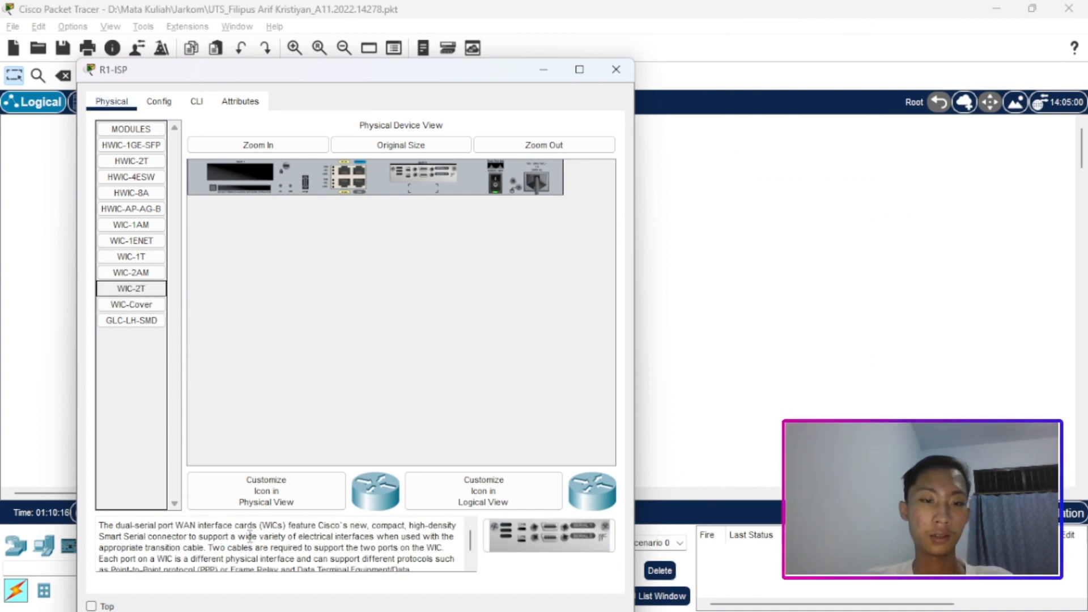
scroll(250, 535, down, 1)
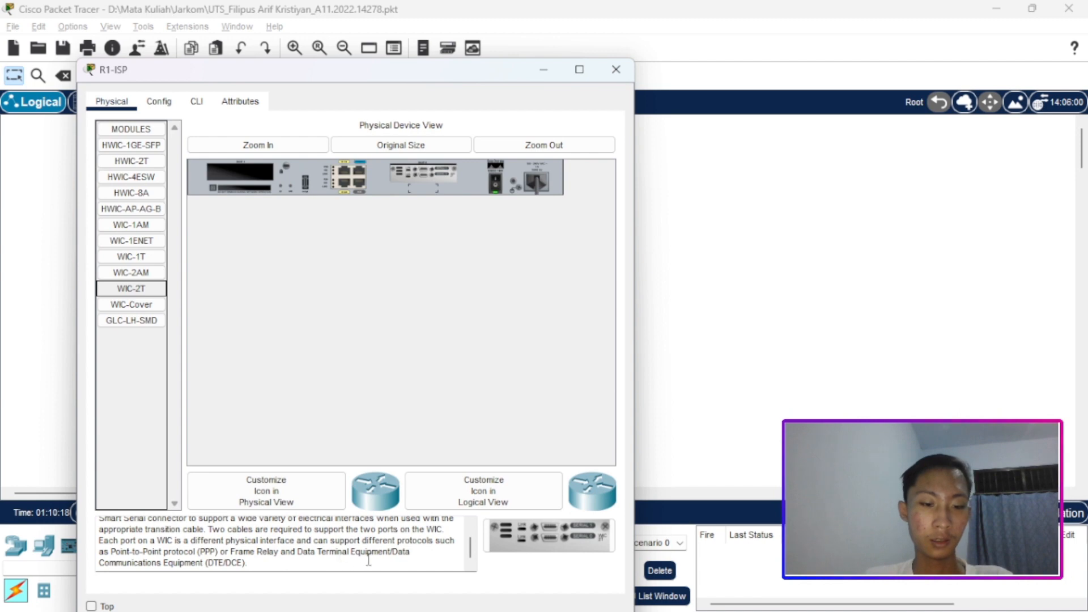
drag(105, 563, 258, 566)
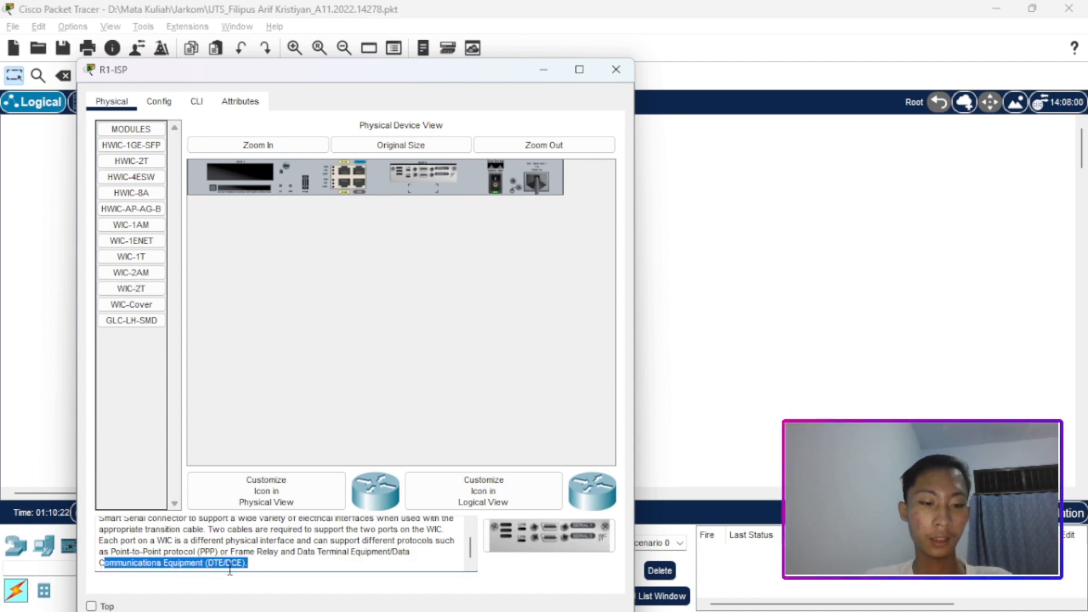
click(267, 563)
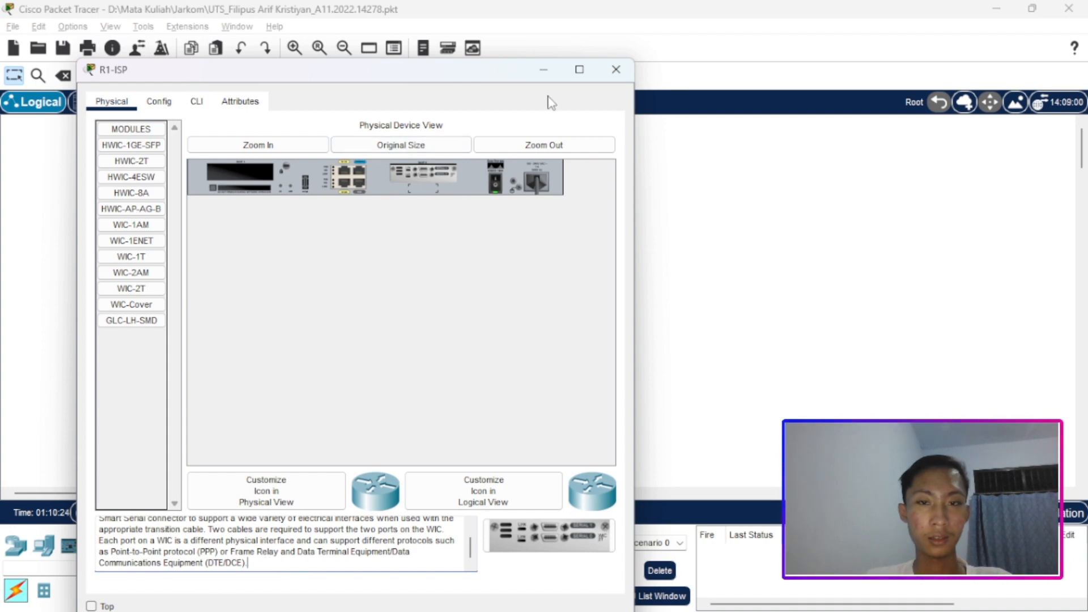
View router R1-ISP's global configuration settings, close its device window and locate the router in the topology.
click(157, 102)
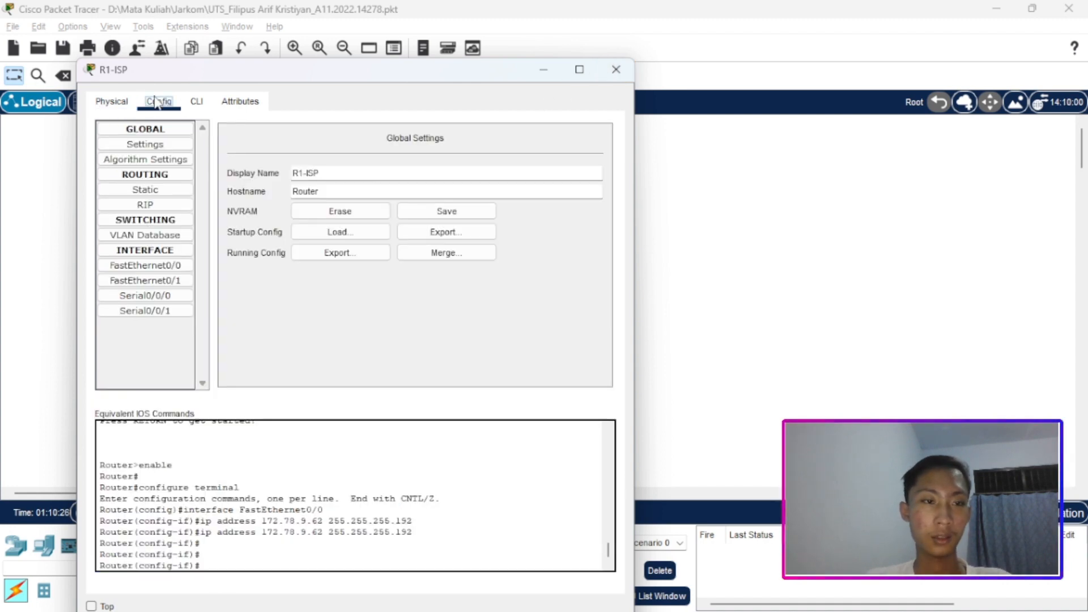
click(616, 69)
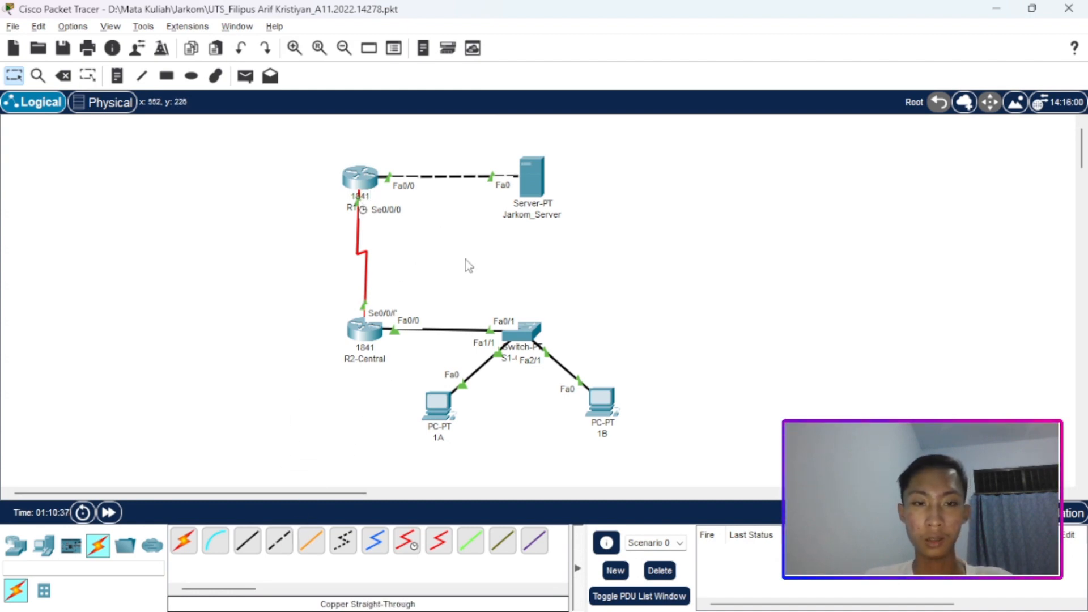
mouse_move(362, 181)
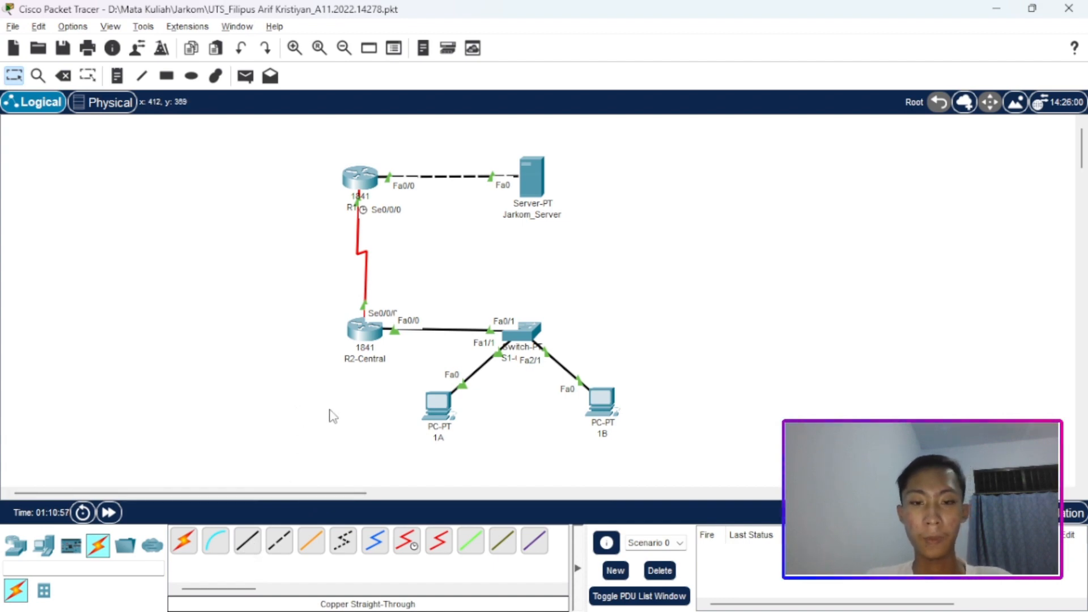
Mark out the whole router, switch, server and PC topology and look into Jarkom_Server's device window.
drag(294, 143, 687, 451)
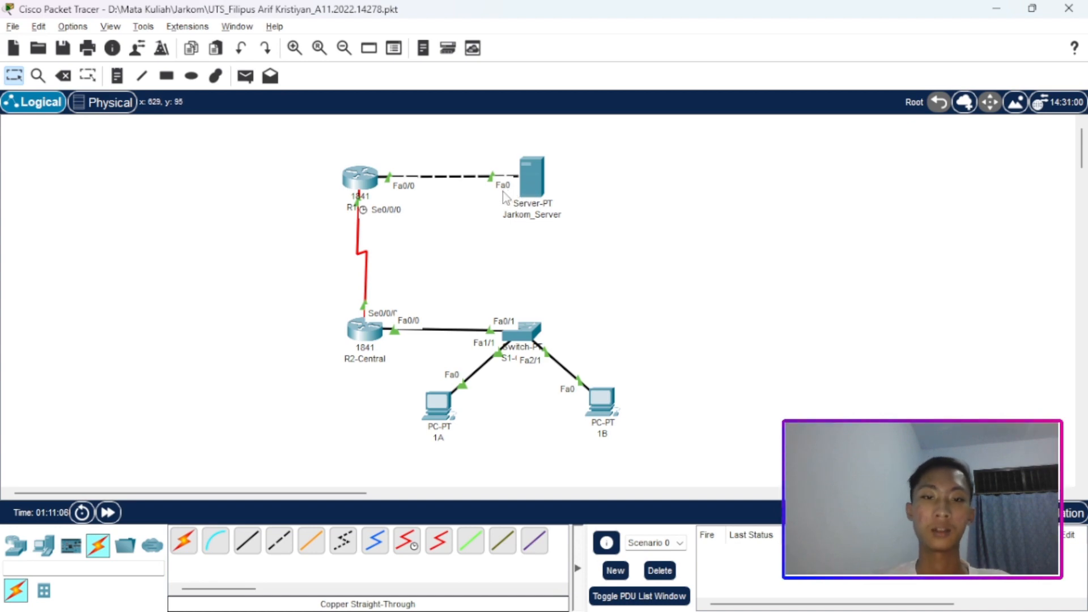
click(525, 182)
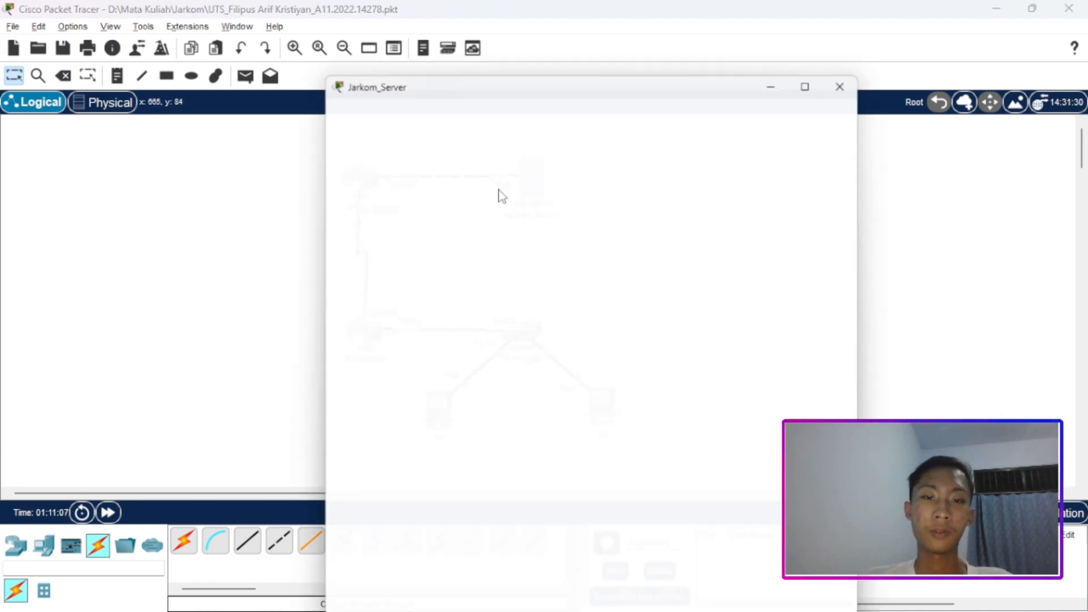
click(854, 57)
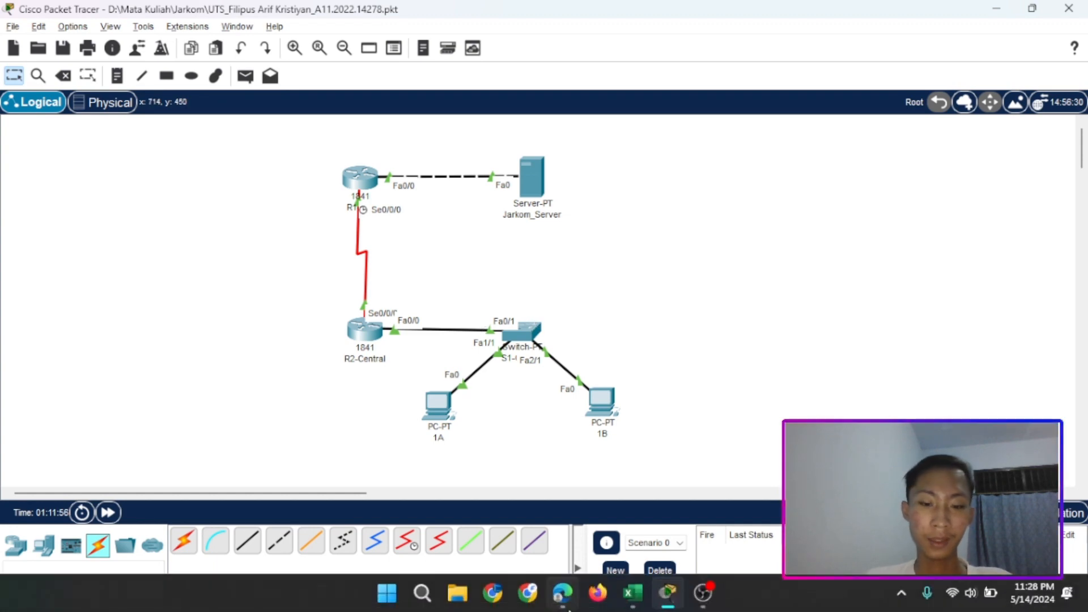
Switch to the exam PDF in Edge and read the server address rule under Alamat IP antarmuka.
click(562, 596)
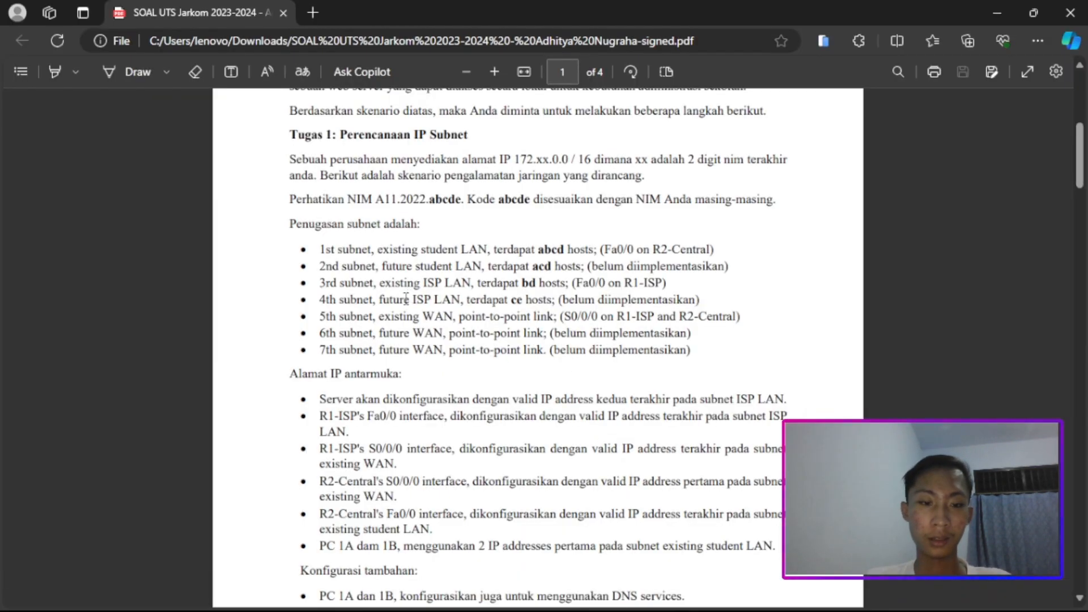
scroll(391, 301, down, 3)
drag(308, 208, 398, 208)
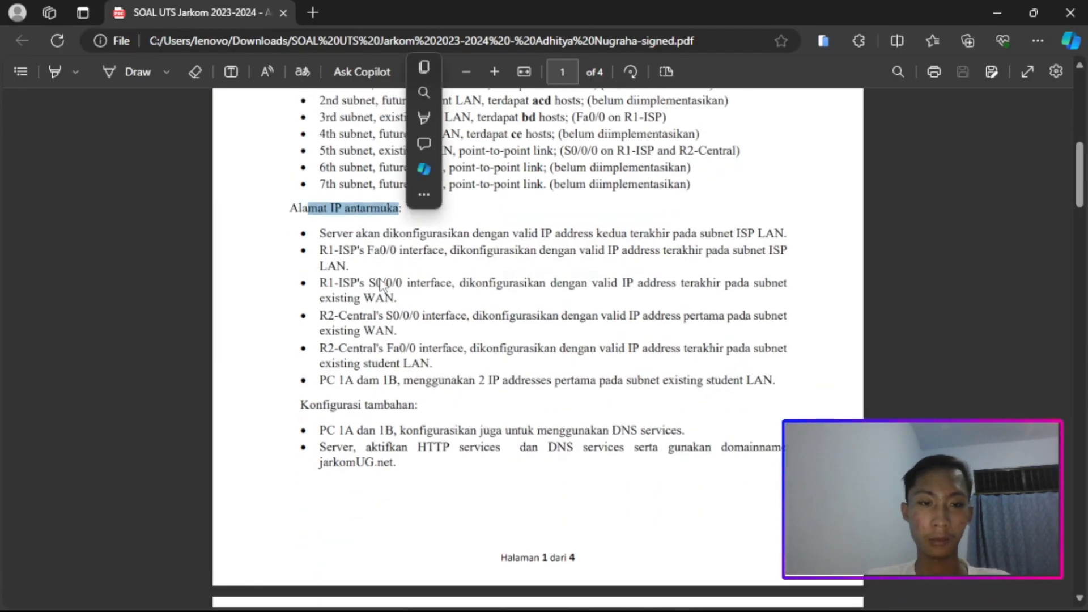
click(377, 276)
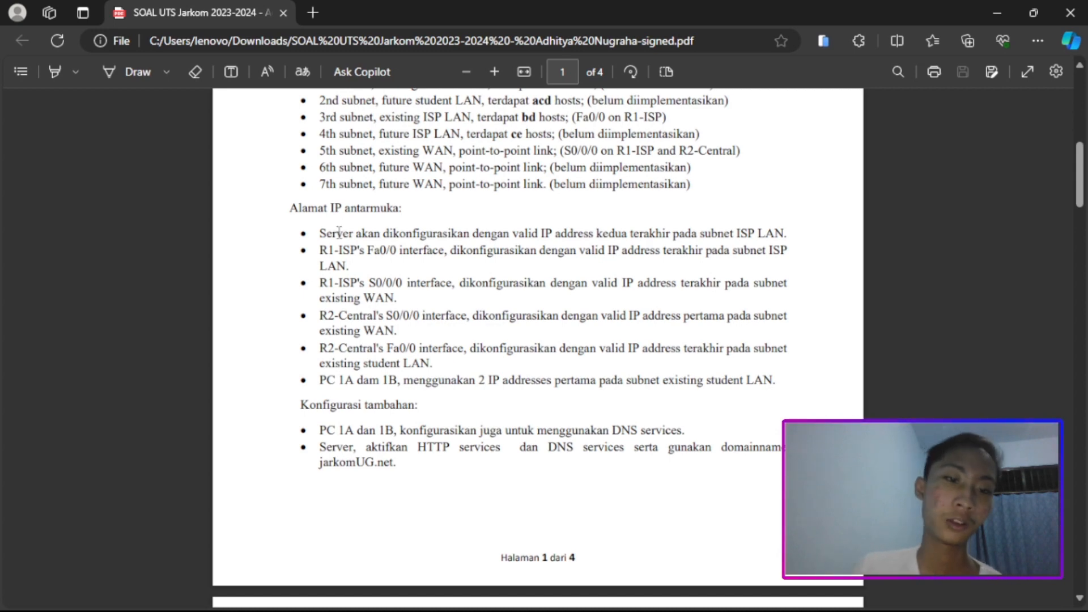
drag(337, 233, 778, 234)
click(632, 243)
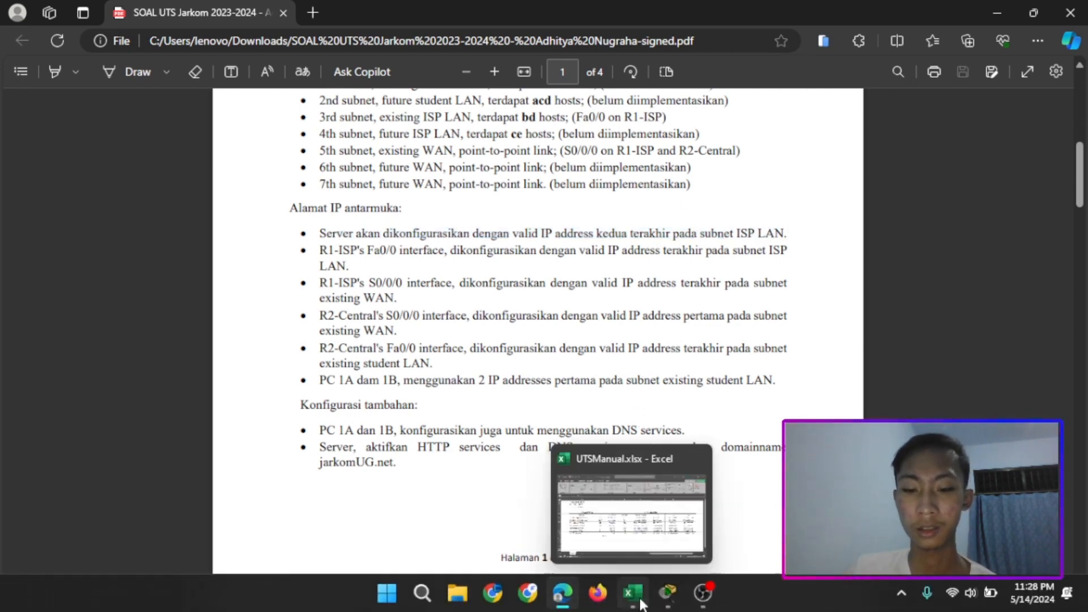
Switch to the Excel subnet plan and look up the host range of the 3rd existing ISP LAN.
click(634, 596)
click(170, 374)
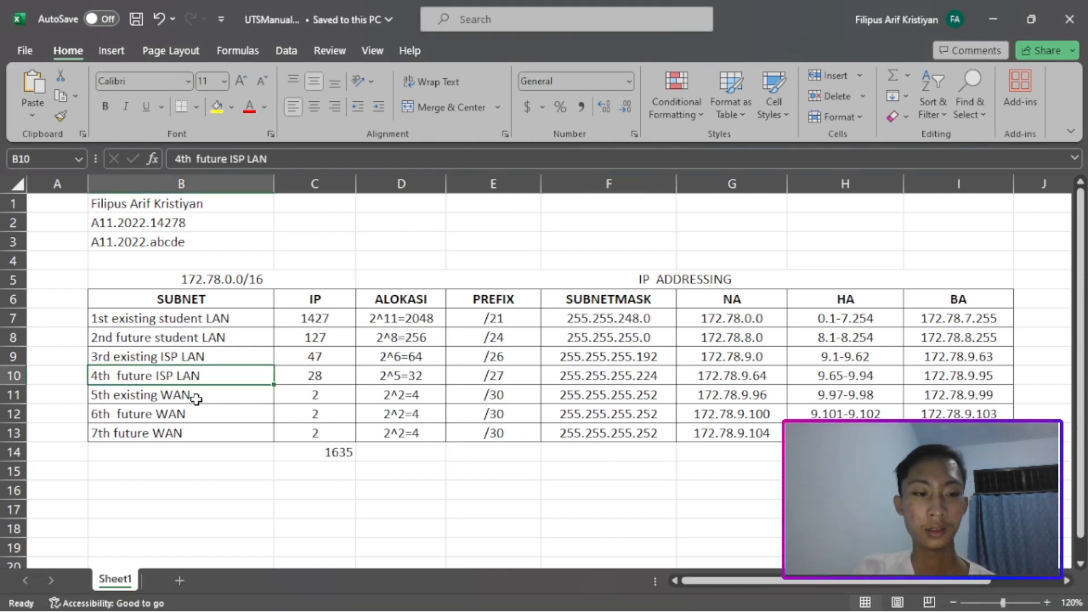
click(164, 357)
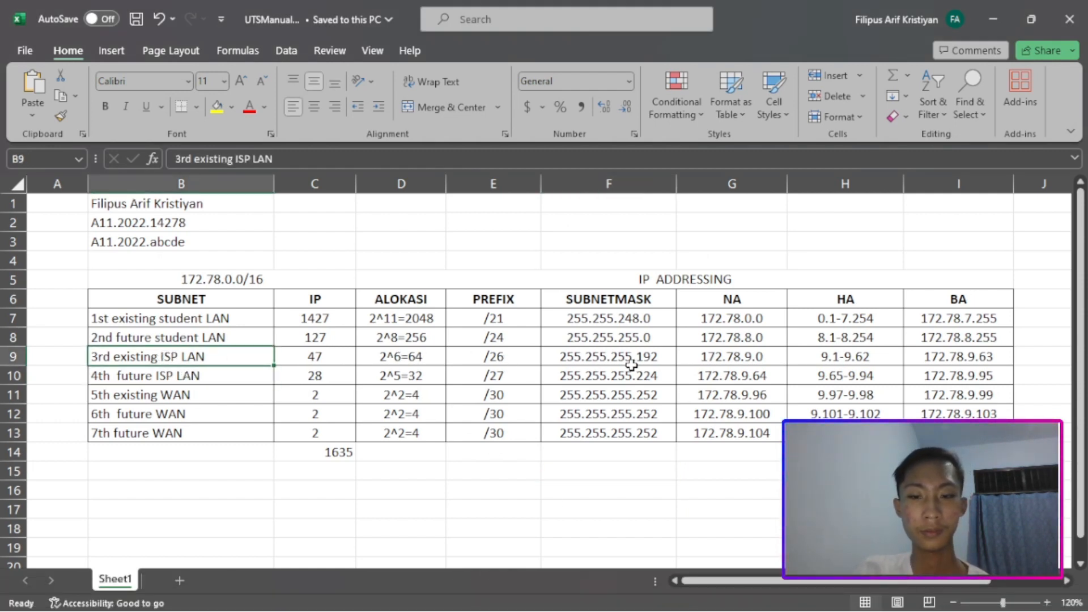
click(845, 363)
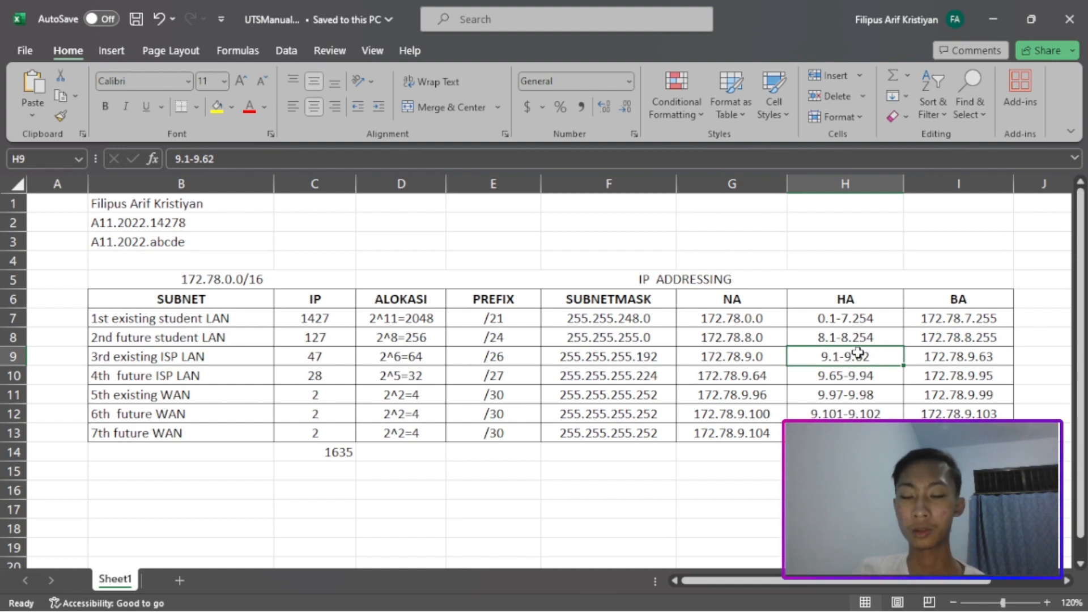
Switch to Cisco Packet Tracer and examine the static IPv4 settings in Jarkom_Server's IP Configuration.
click(674, 599)
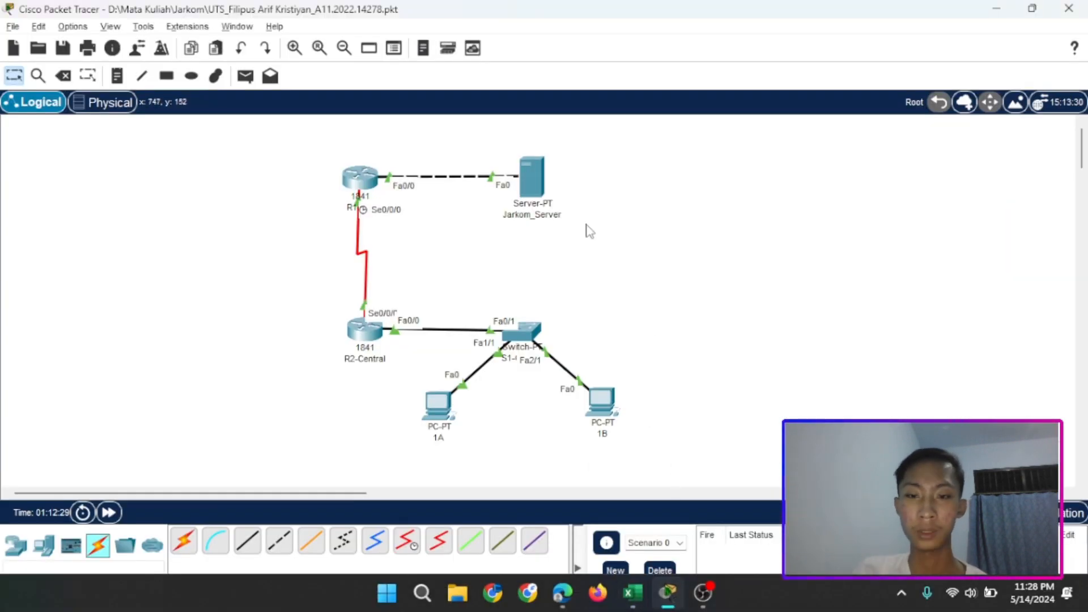
click(528, 176)
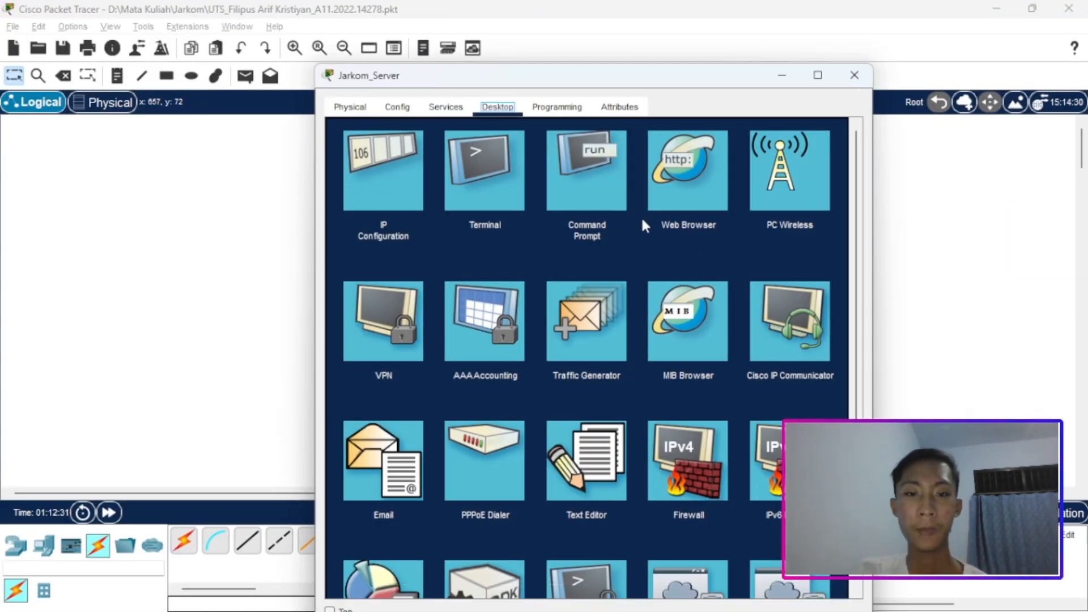
click(411, 168)
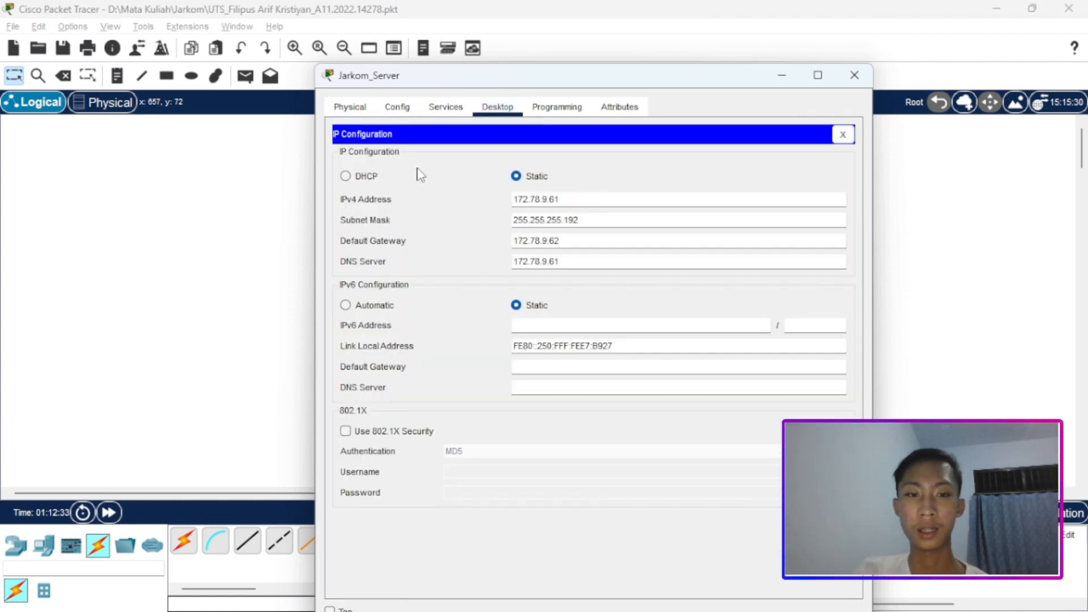
drag(541, 78, 430, 54)
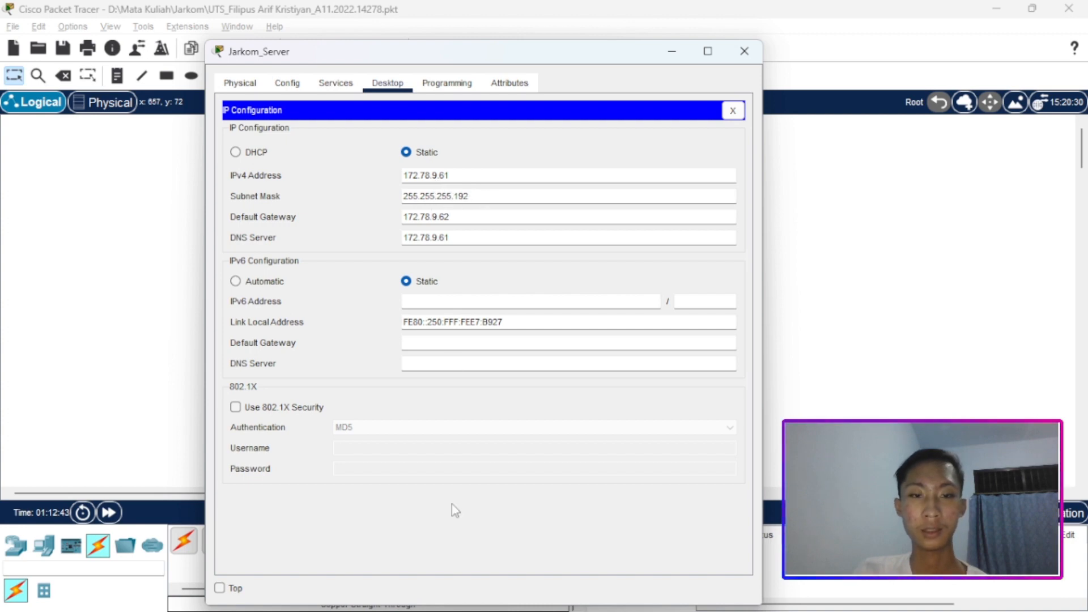
Compare the 3rd existing ISP LAN's subnet mask in Excel with Jarkom_Server's IP Configuration in Packet Tracer.
click(637, 591)
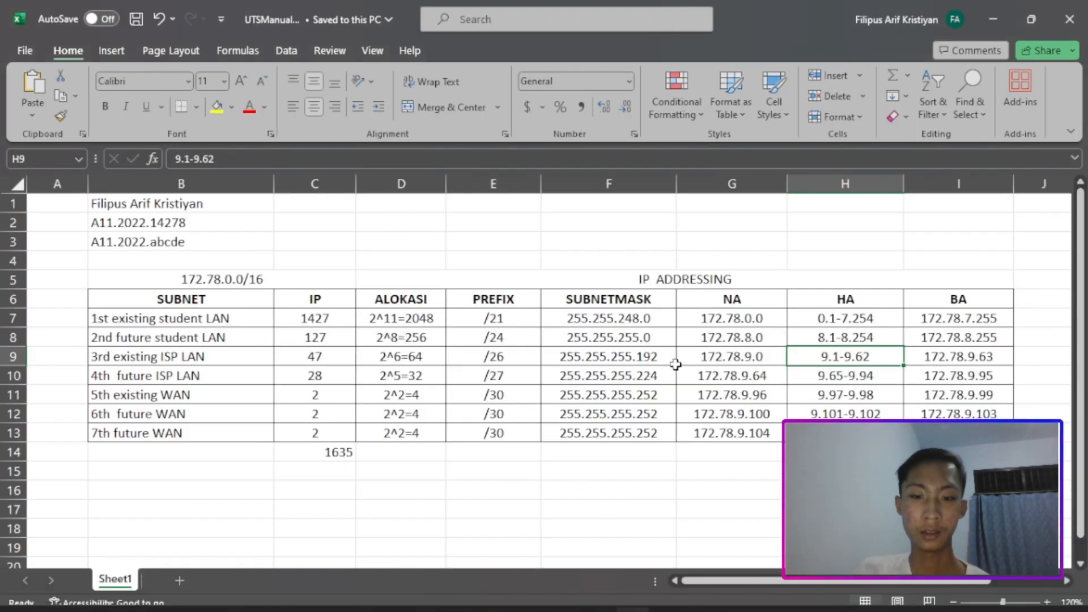
click(136, 365)
click(574, 364)
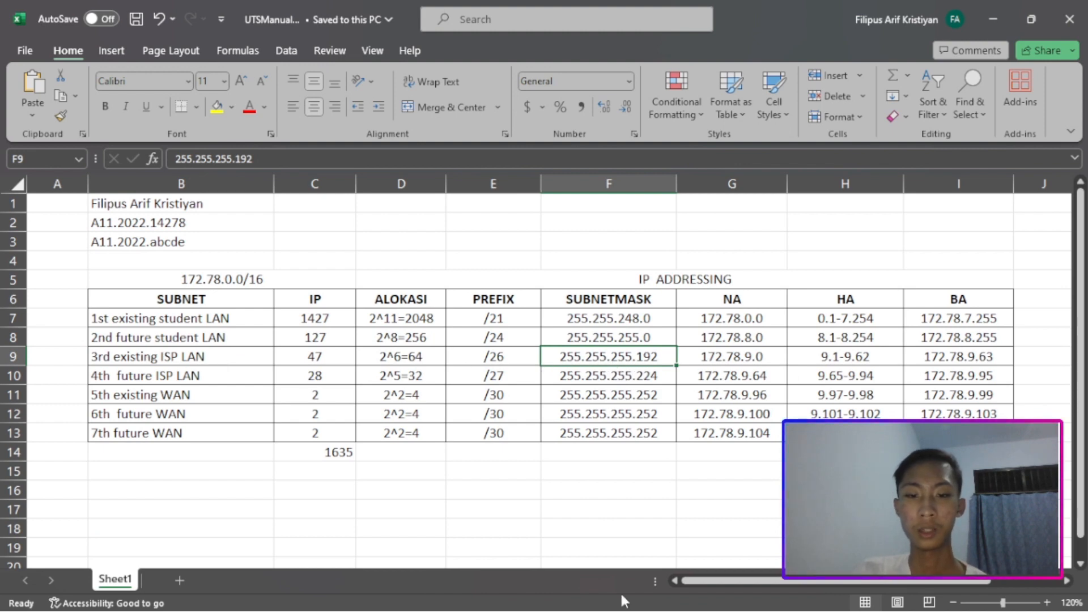
mouse_move(624, 609)
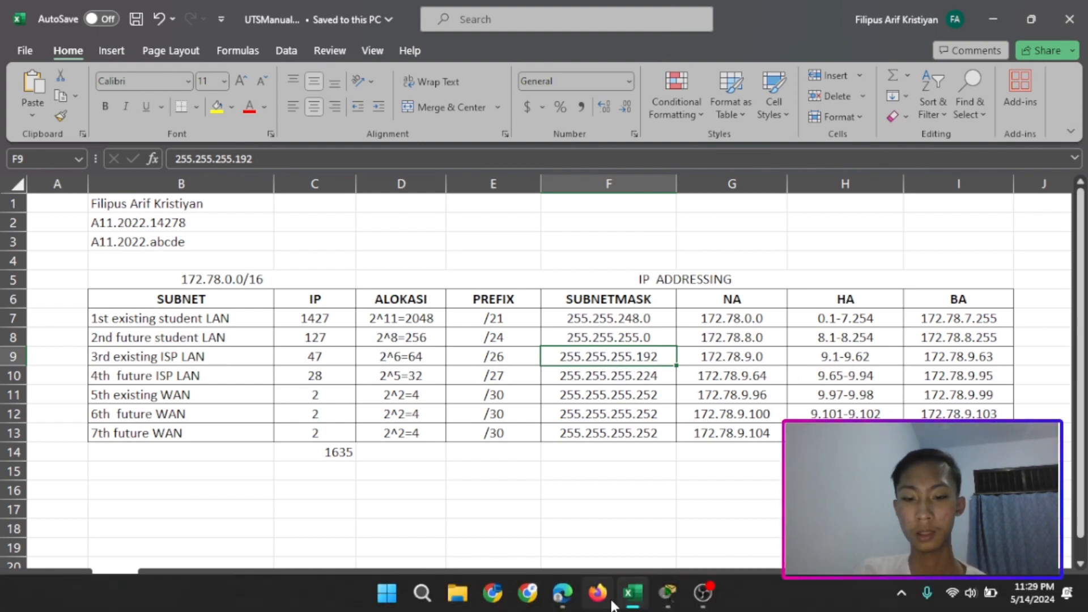
mouse_move(668, 593)
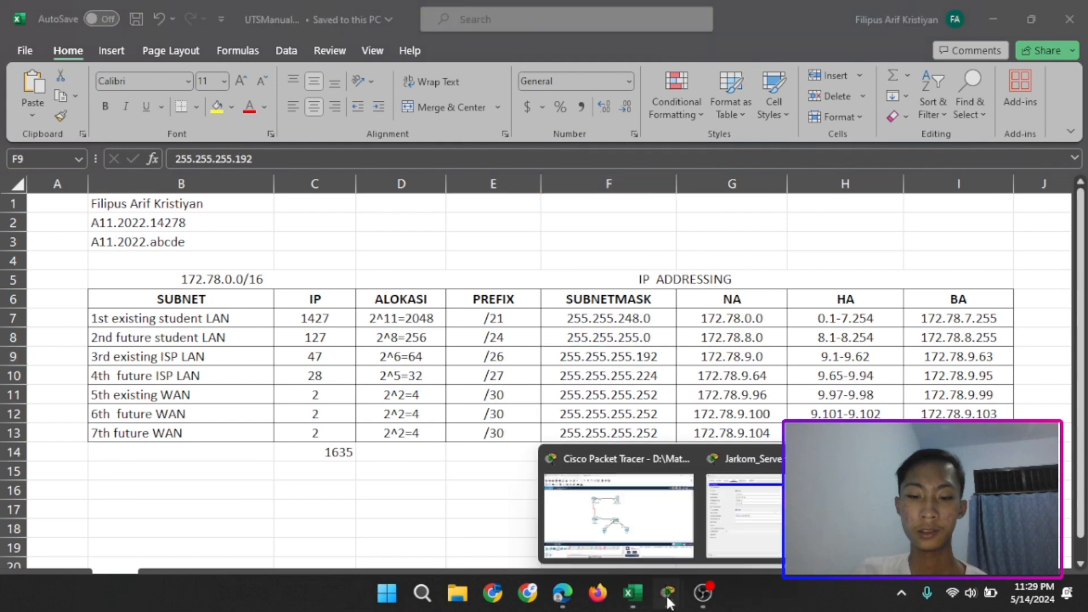
click(649, 536)
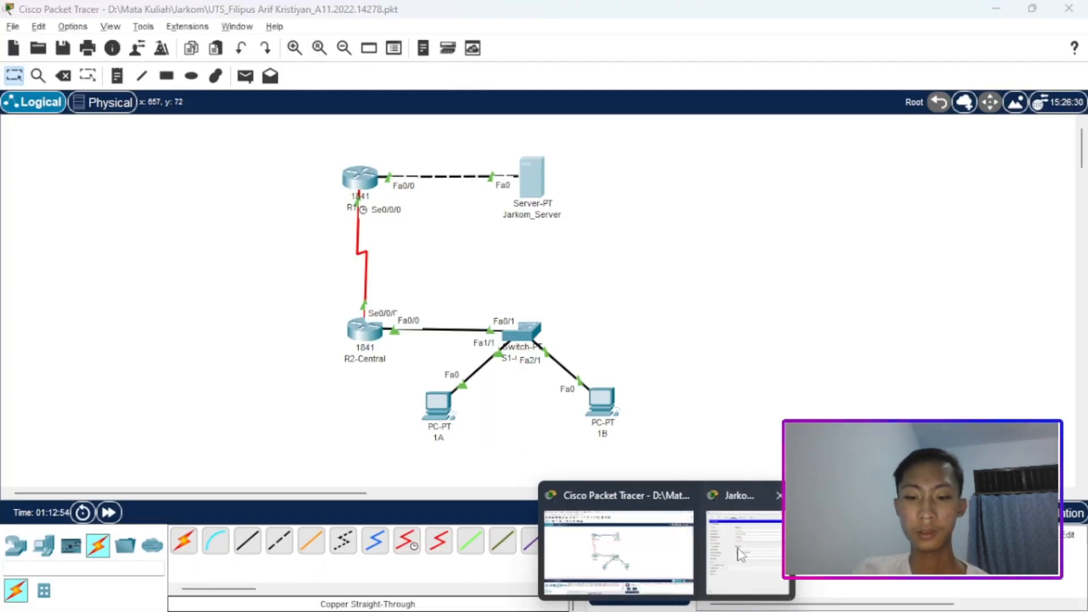
click(742, 513)
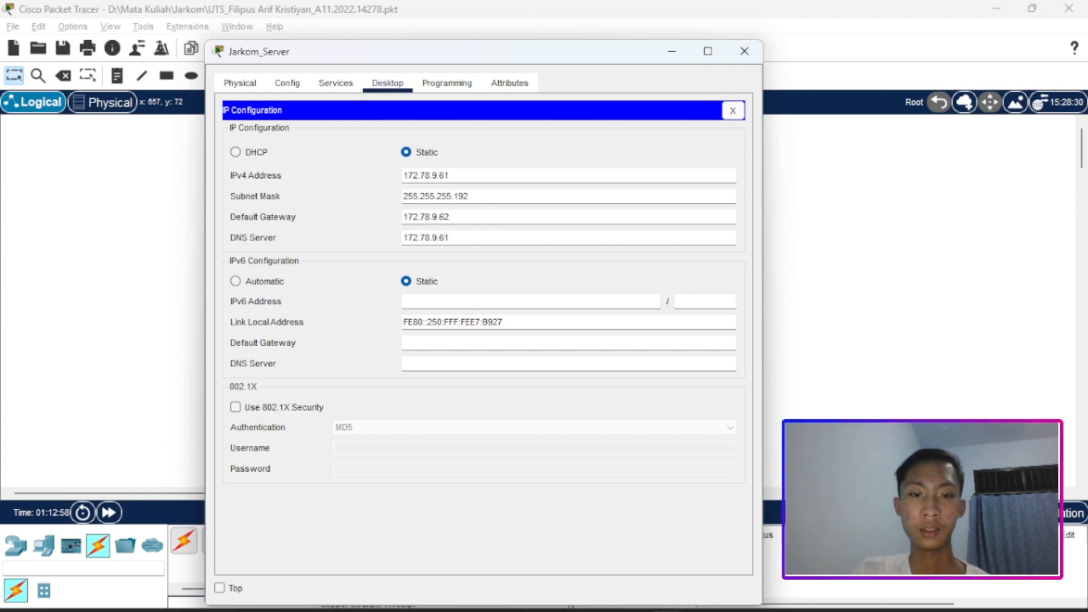
Check Jarkom_Server's default gateway and DNS server against the ISP LAN rules in the exam PDF and the Excel plan.
mouse_move(563, 593)
click(569, 523)
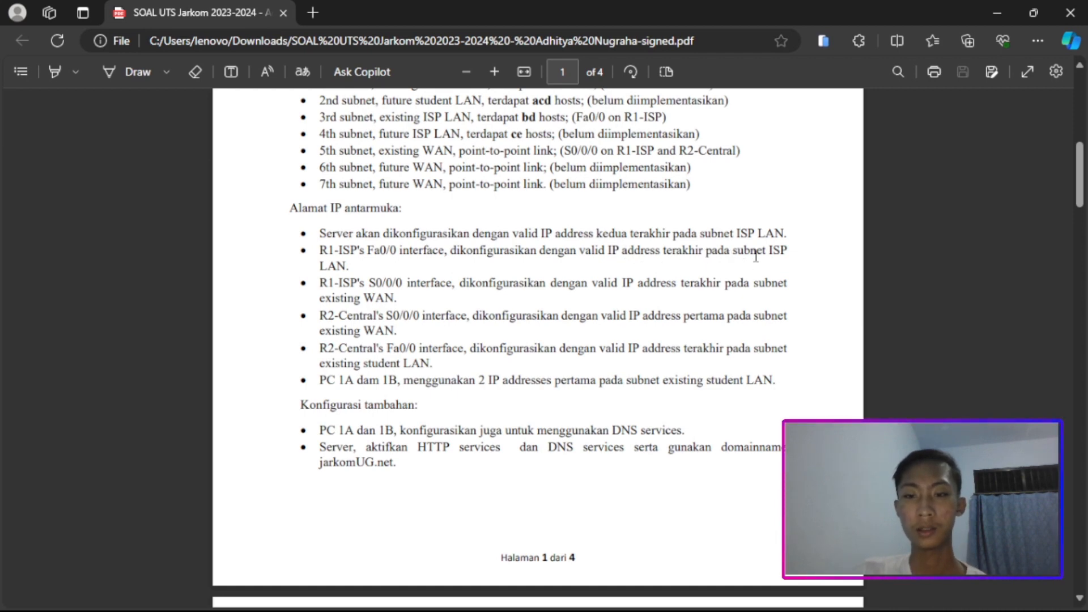
mouse_move(669, 604)
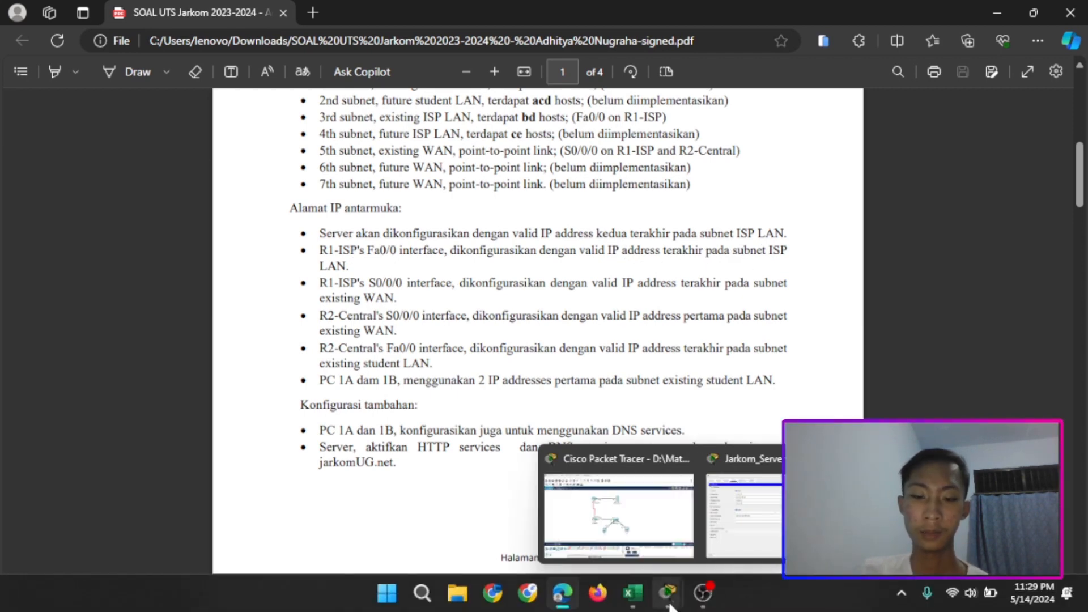
click(633, 593)
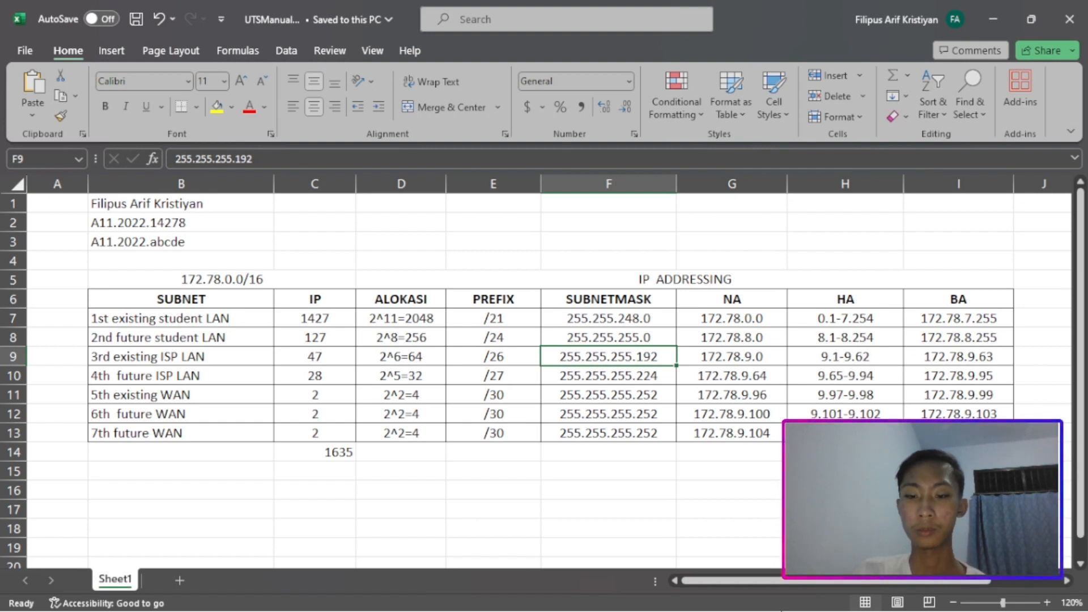
mouse_move(668, 593)
click(722, 525)
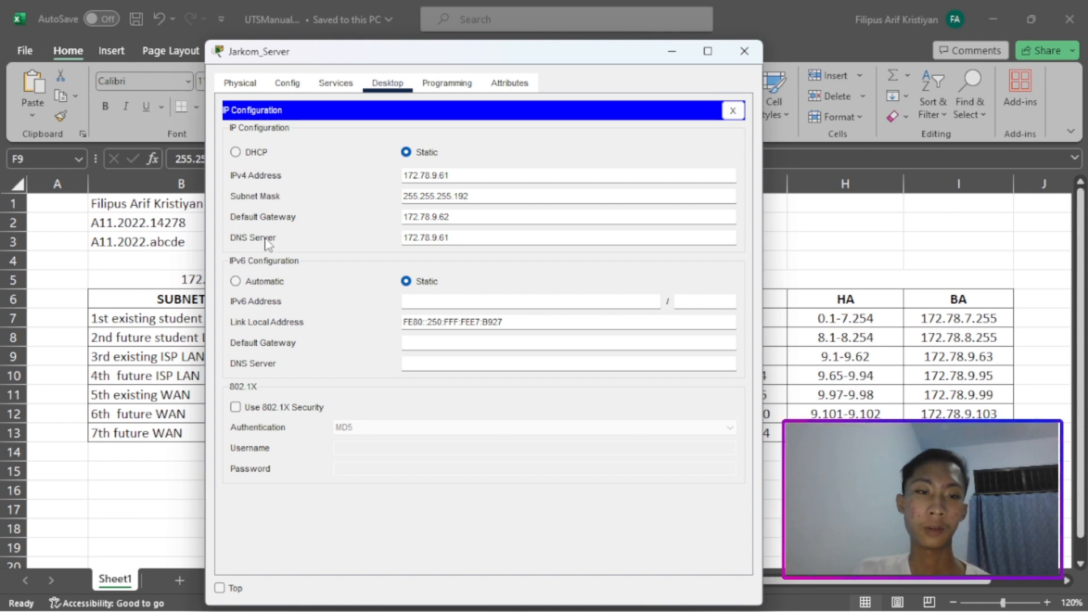
drag(361, 63, 491, 69)
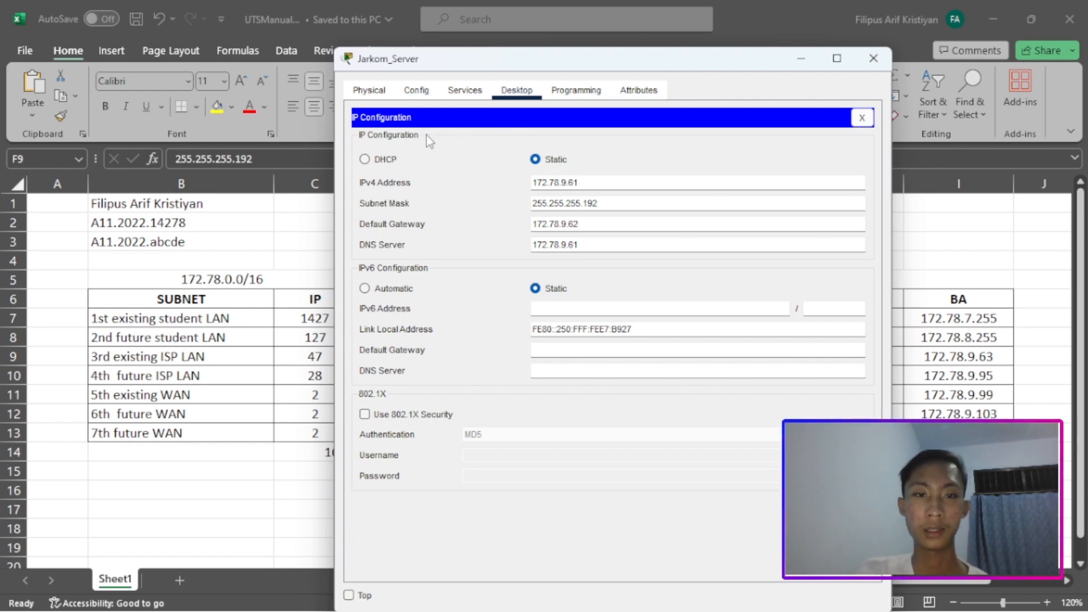
Examine Jarkom_Server's HTTP service state and its index.html and next.html files.
click(419, 90)
click(465, 91)
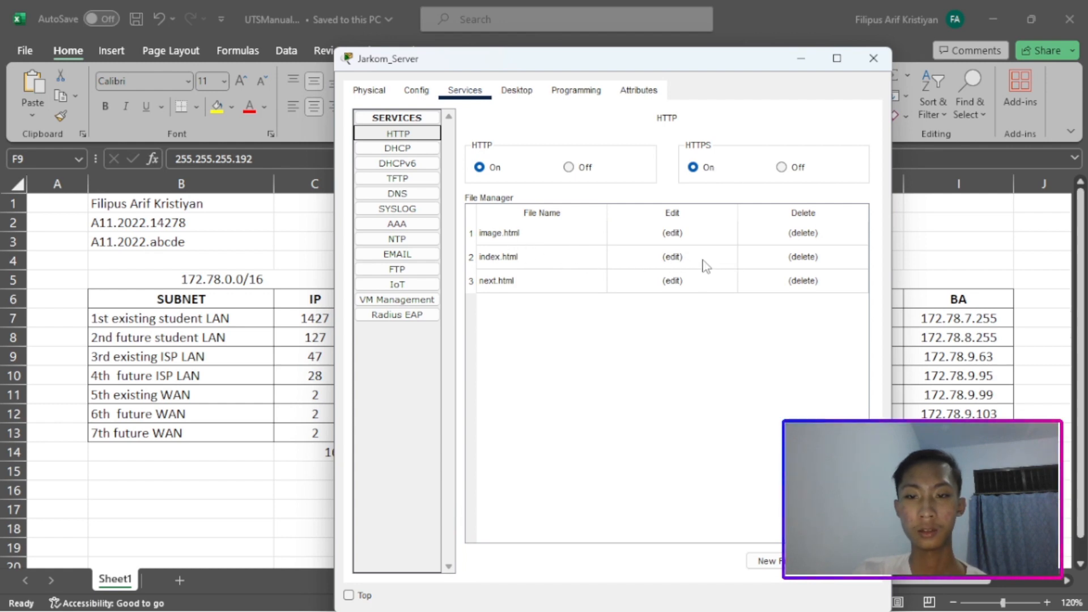
click(565, 257)
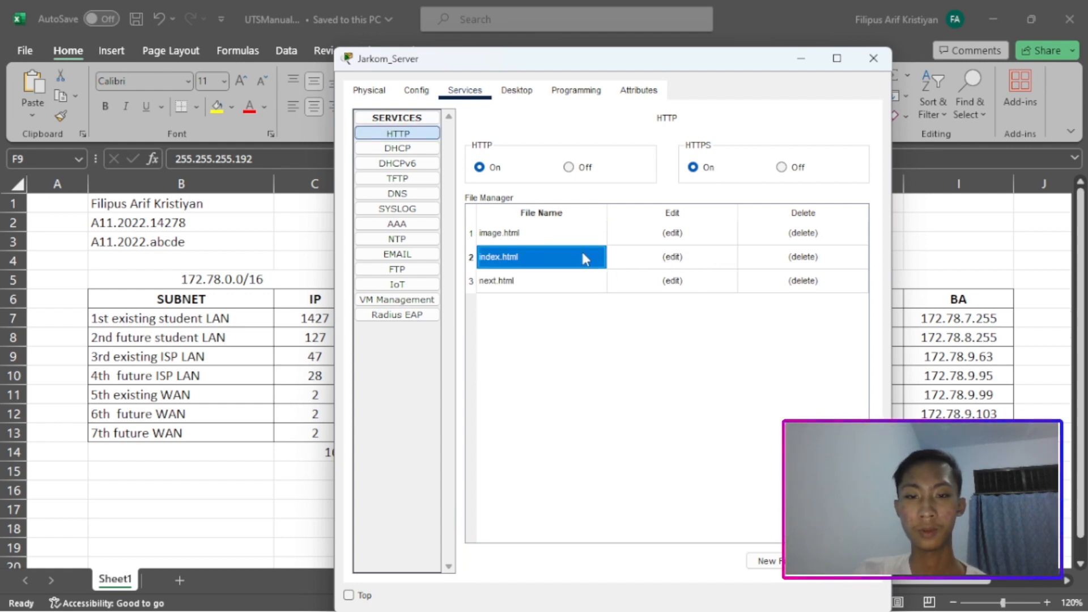
click(575, 288)
click(577, 261)
click(561, 288)
click(565, 263)
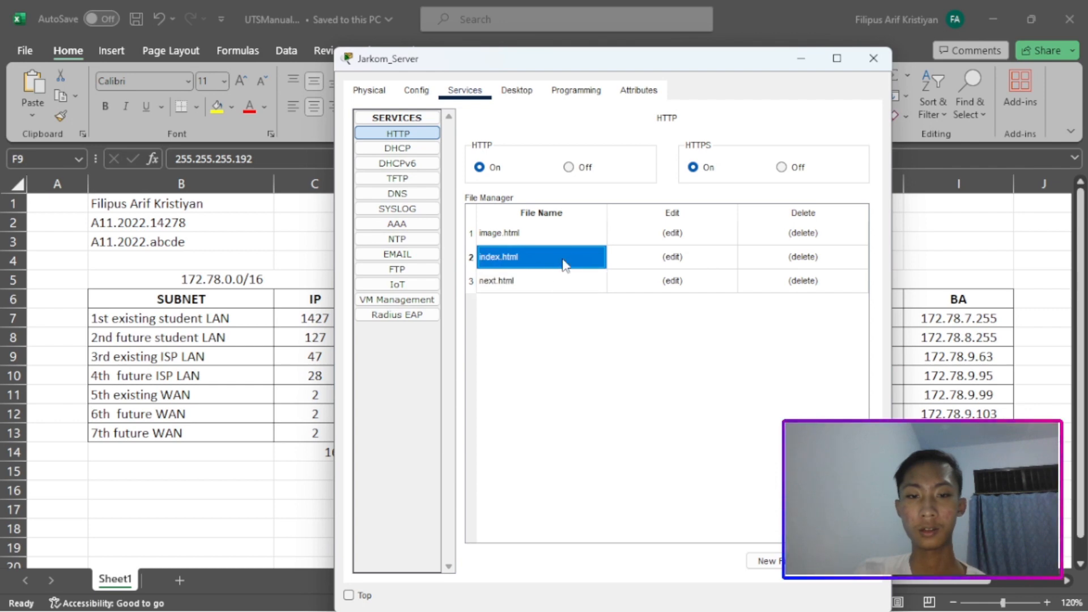
click(559, 281)
click(566, 262)
click(564, 283)
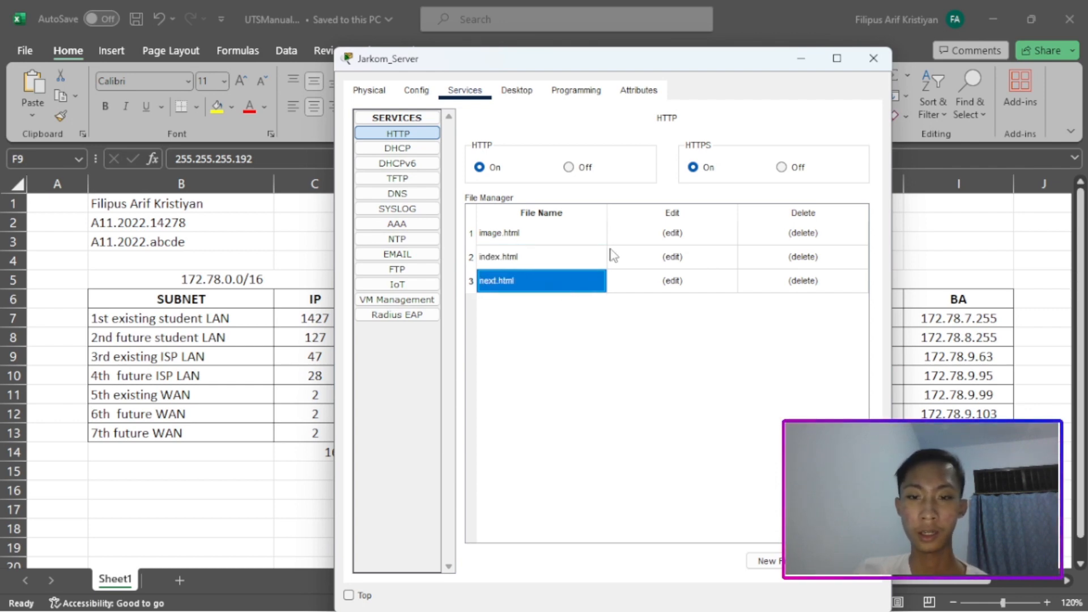
Inspect the jarkomug.net A record in Jarkom_Server's DNS service and close the server window.
click(407, 196)
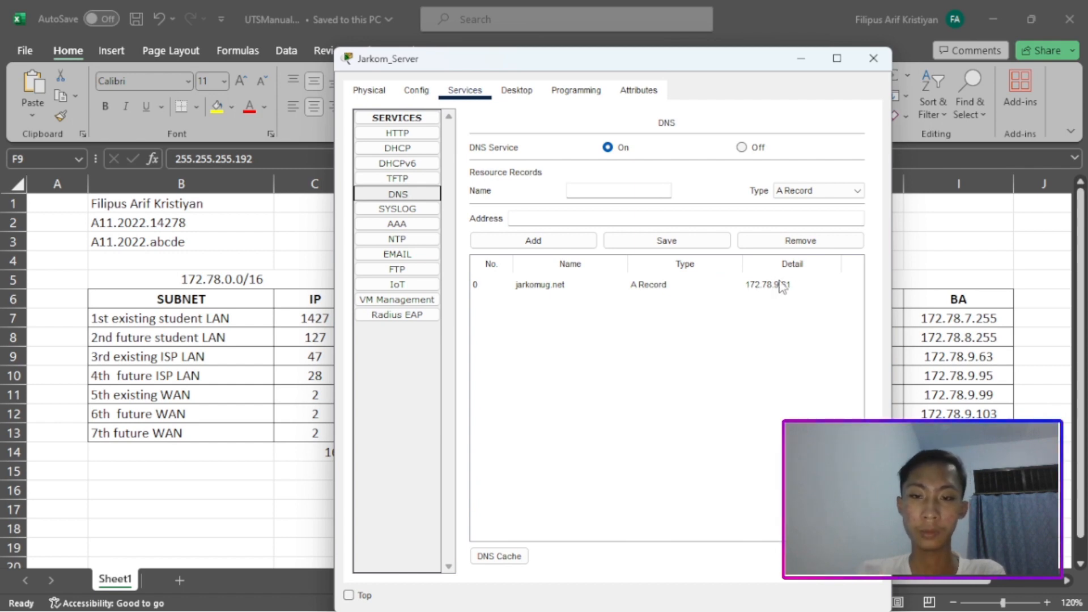
click(874, 58)
Read the rule in the exam PDF for the IP address of R1-ISP's Fa0/0 interface on the ISP LAN.
mouse_move(587, 610)
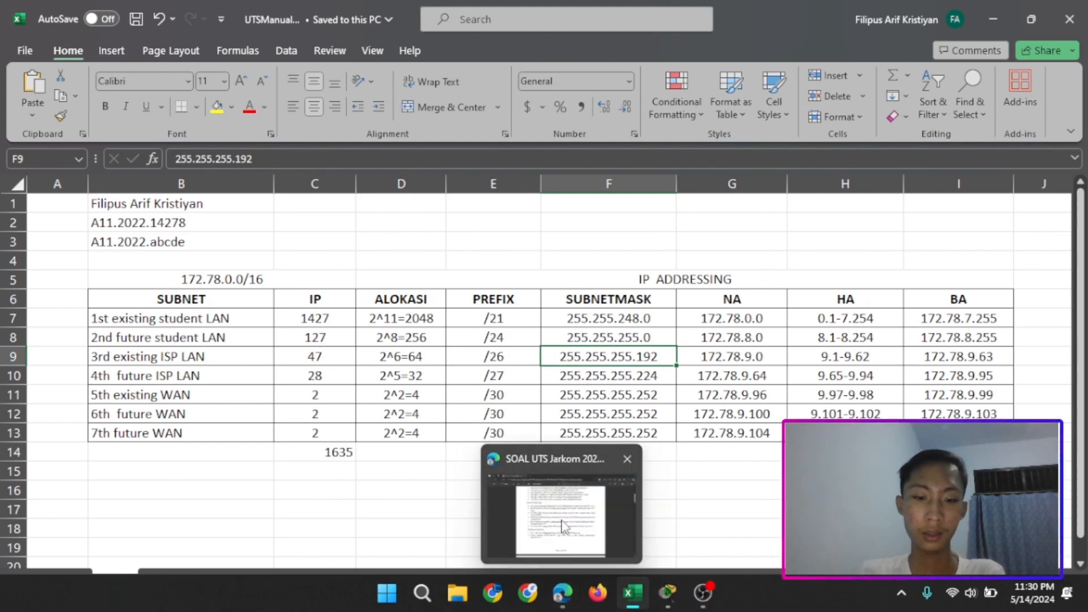
click(563, 599)
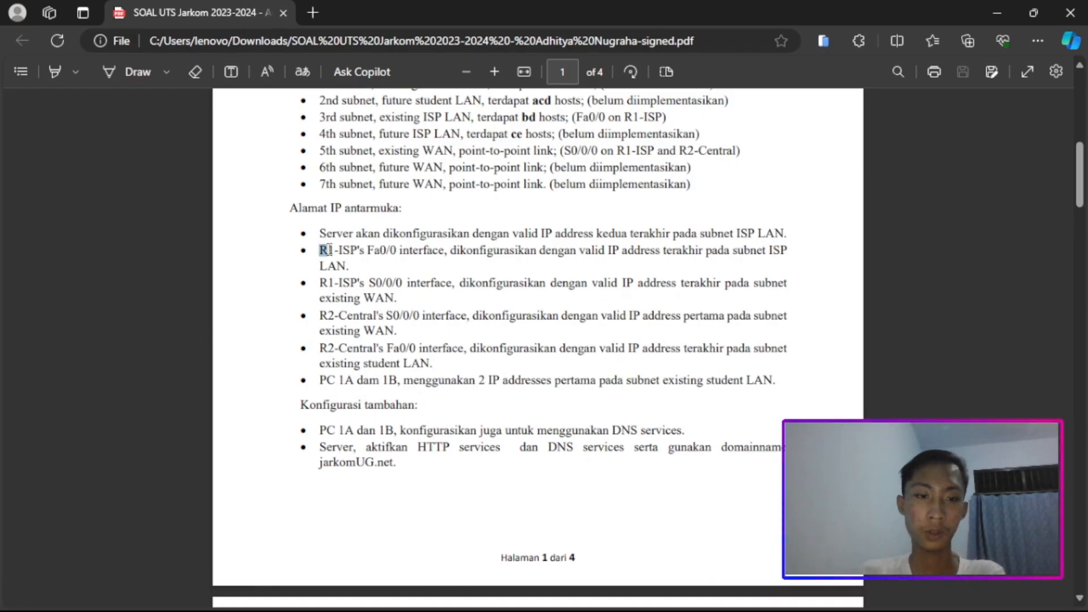
drag(327, 250, 352, 266)
click(363, 269)
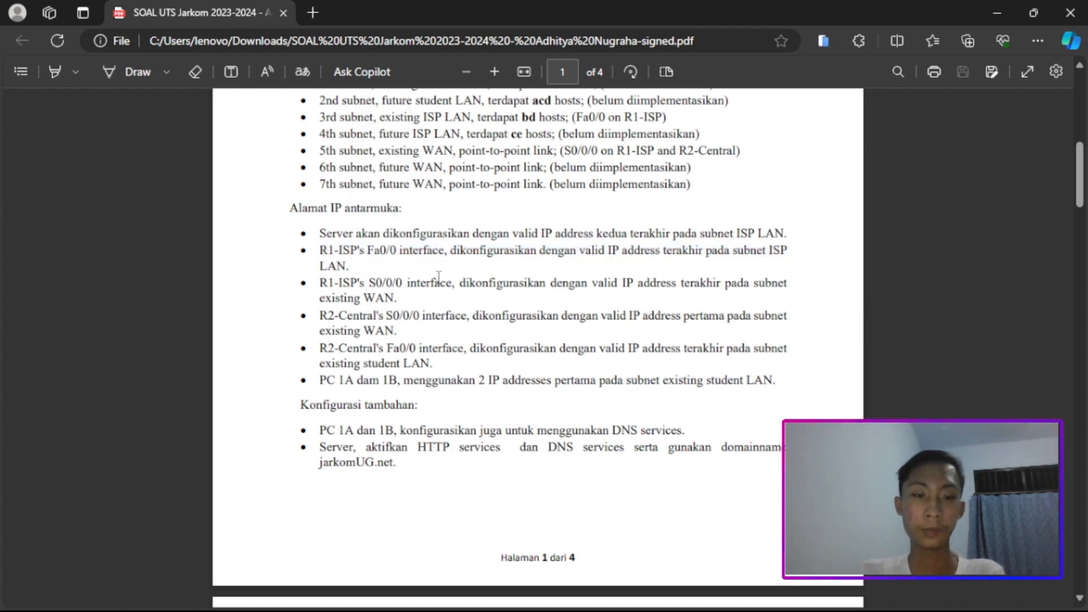
drag(321, 250, 366, 267)
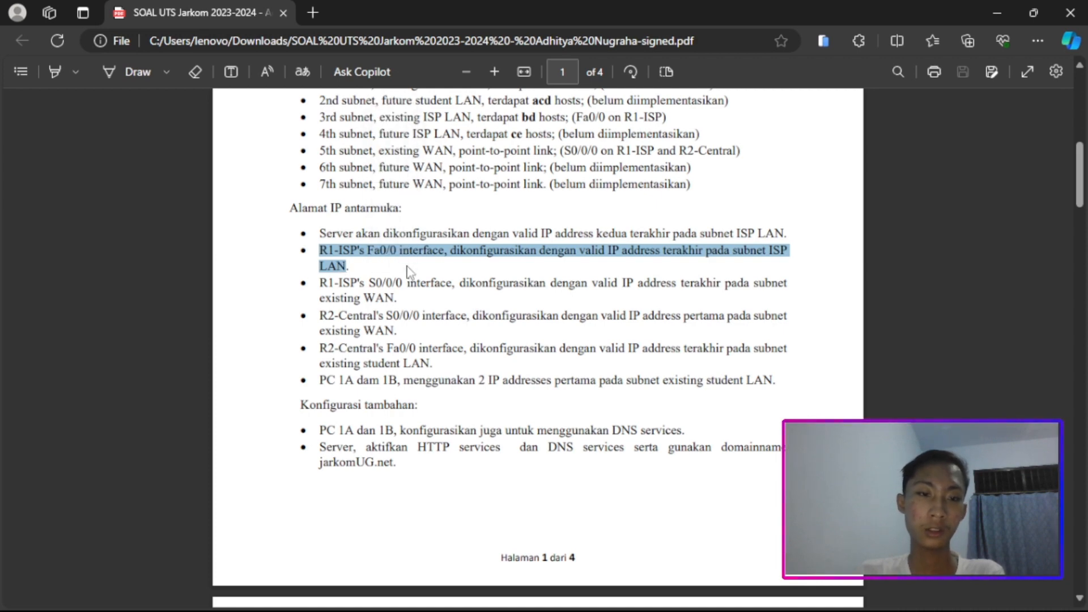
click(408, 272)
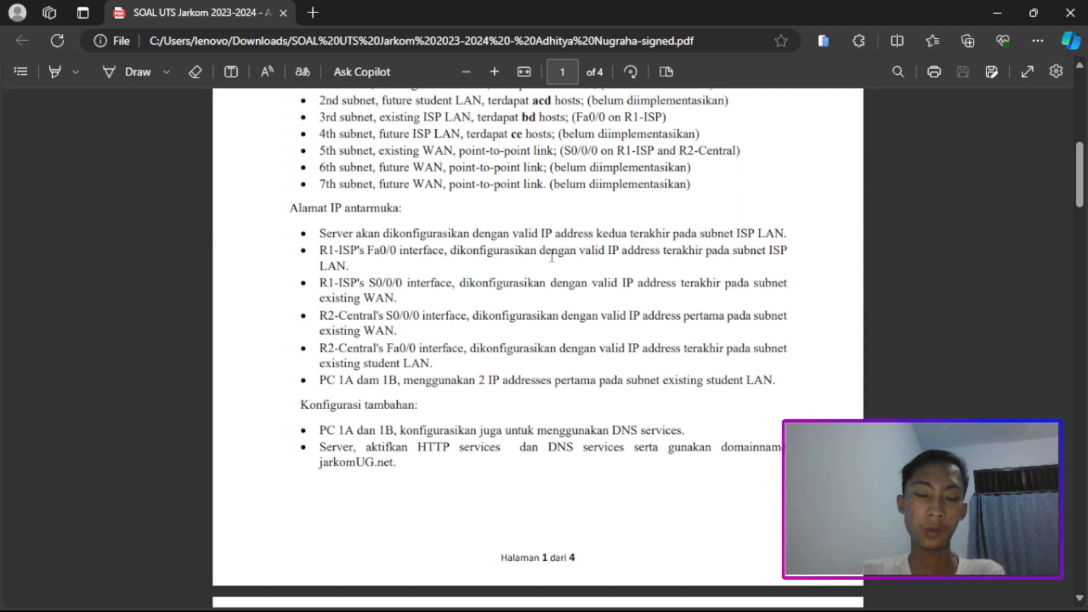
drag(630, 245, 730, 250)
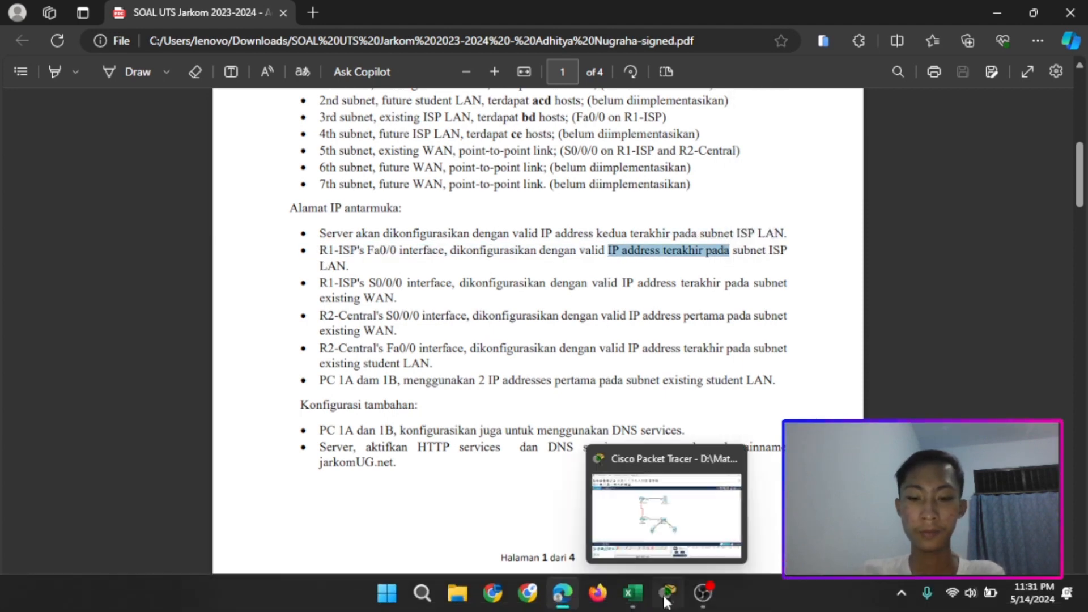
Check R1-ISP's FastEthernet0/0 configuration in Packet Tracer against the 3rd existing ISP LAN row of the Excel plan.
click(642, 602)
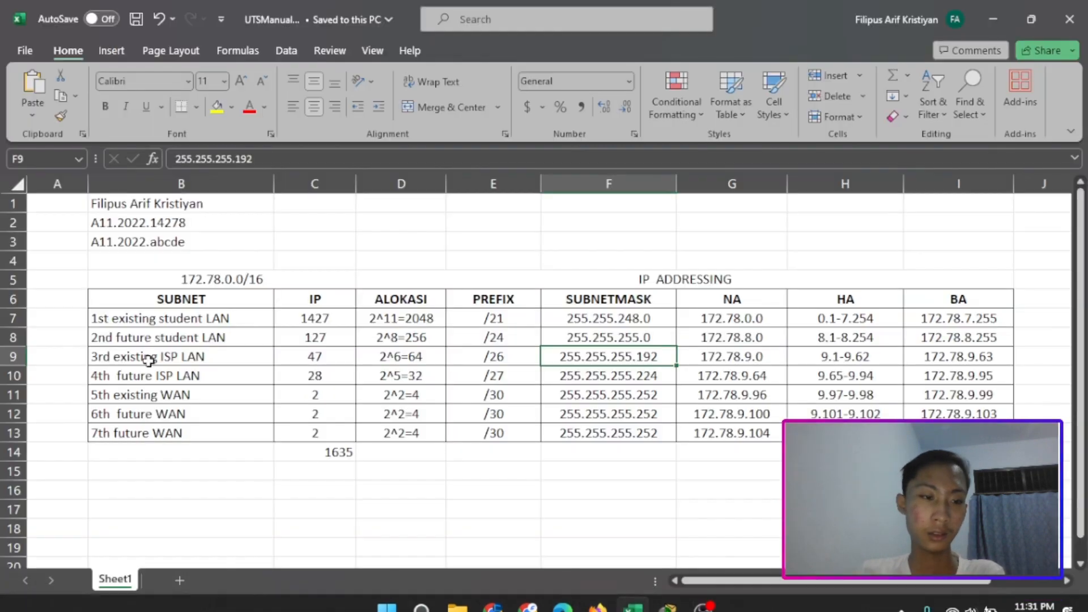
click(221, 362)
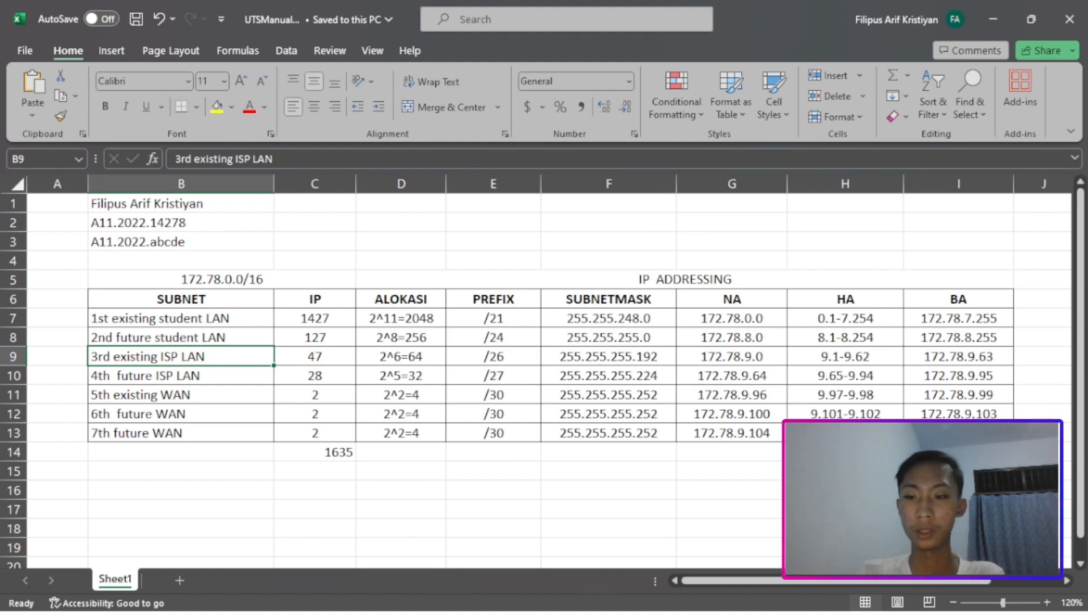
click(689, 598)
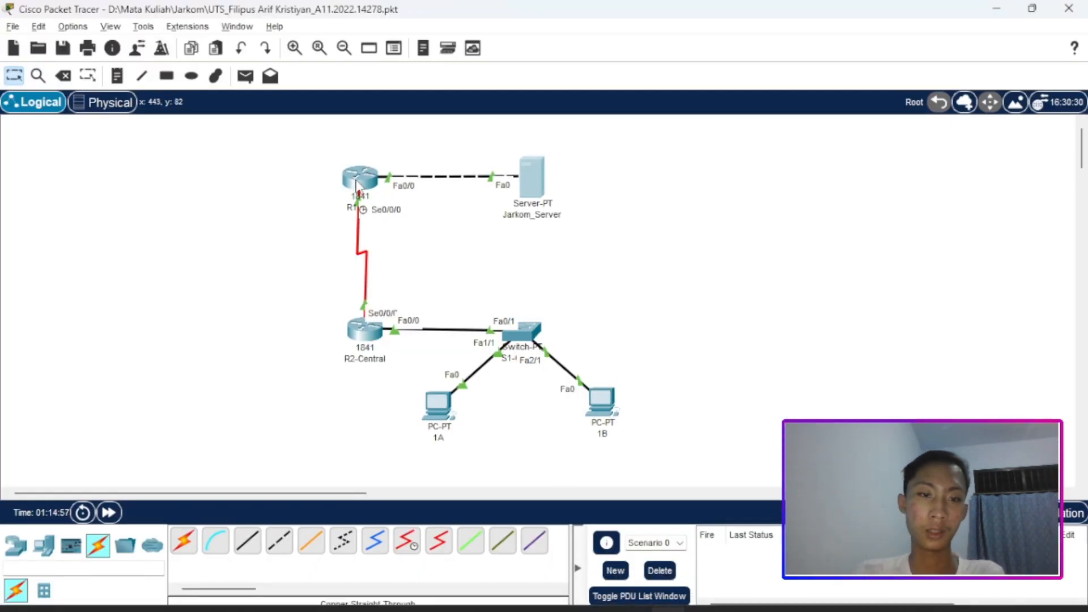
click(396, 196)
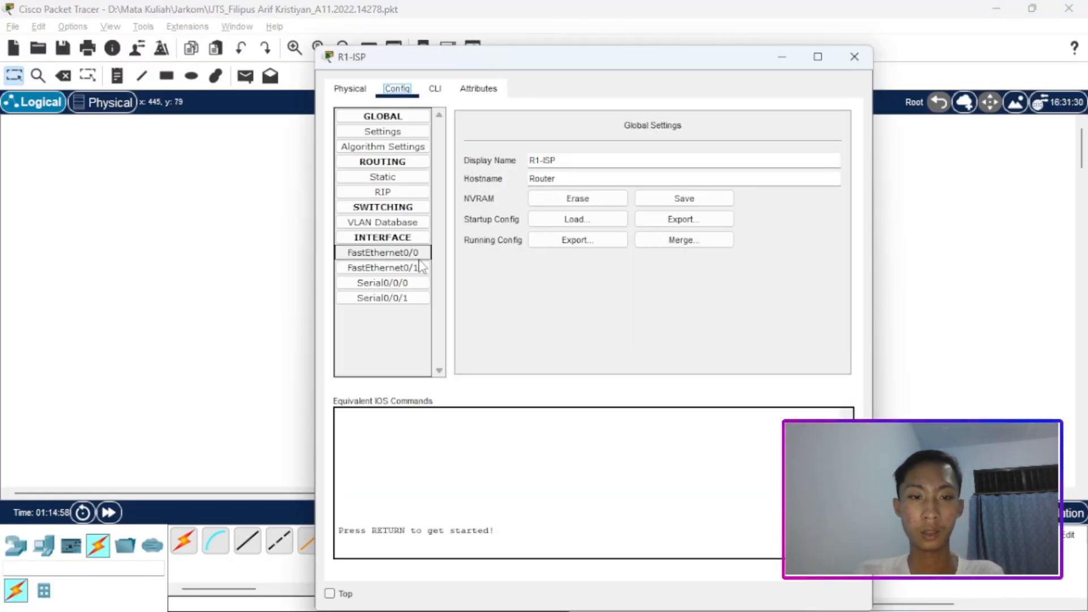
click(381, 256)
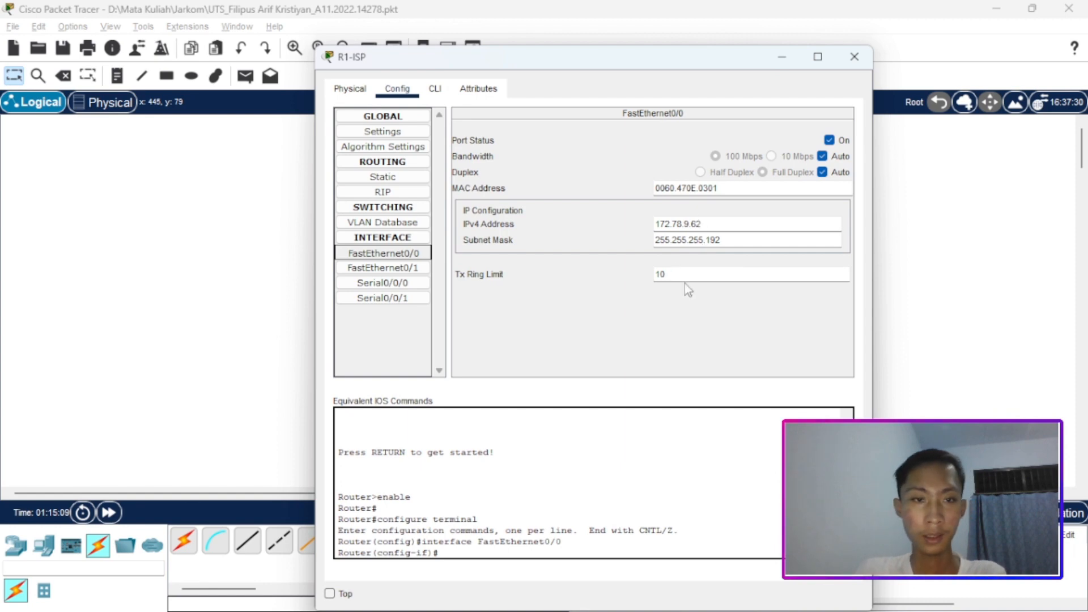
Read the exam PDF's addressing rule for R1-ISP's S0/0/0 interface on the existing WAN subnet.
click(563, 595)
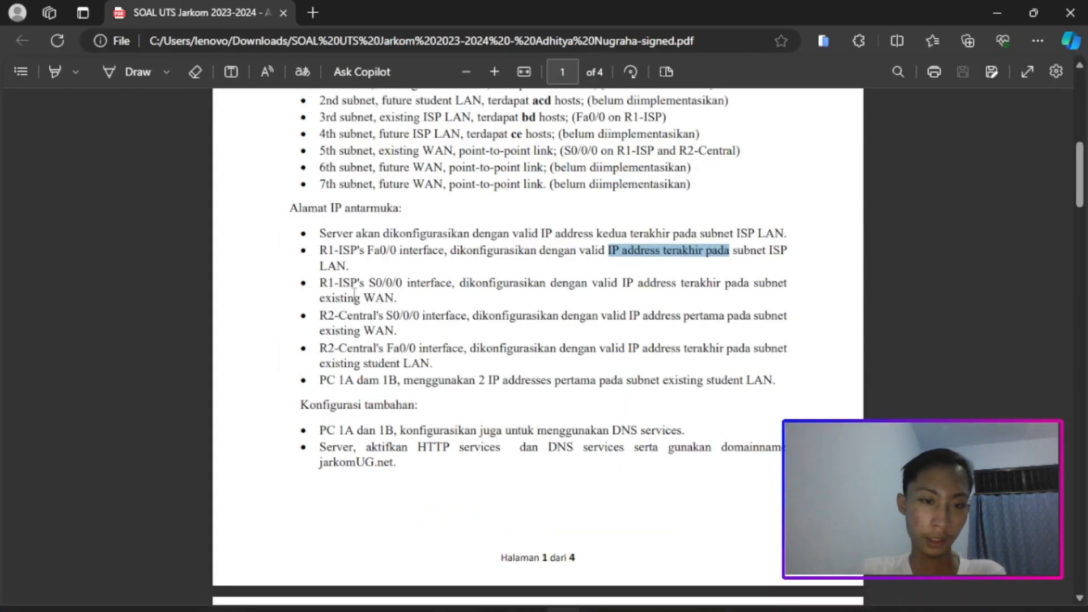
drag(320, 282, 403, 298)
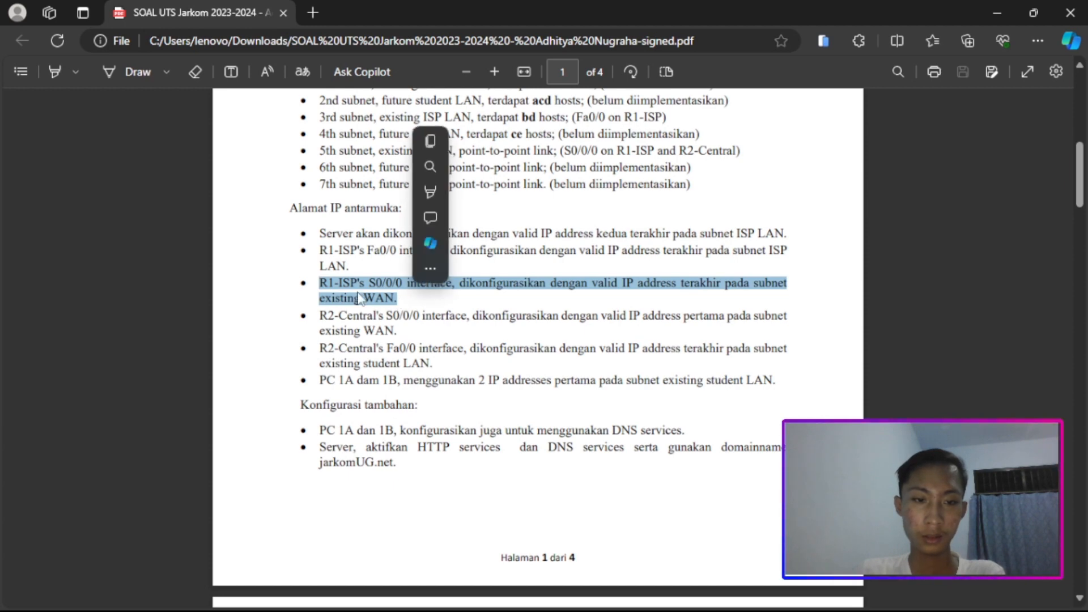
click(412, 308)
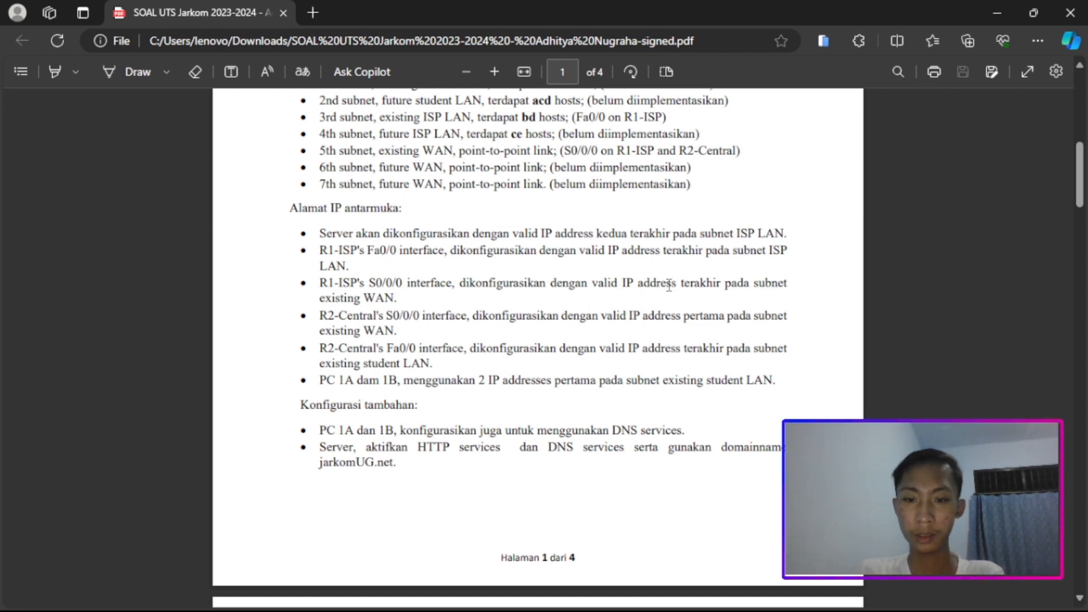
drag(676, 284, 737, 284)
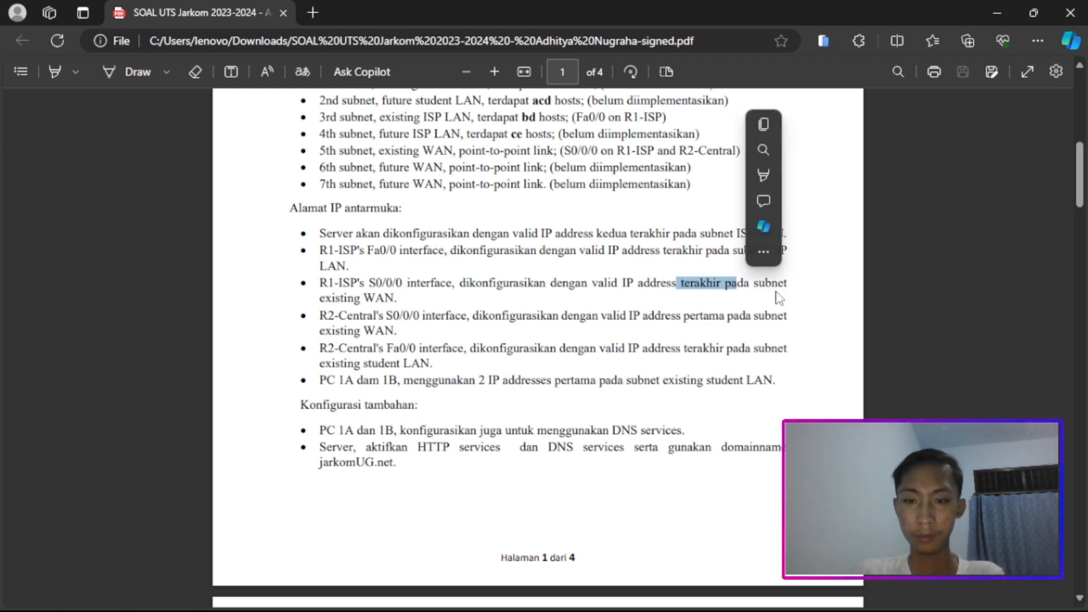
drag(320, 299, 393, 306)
click(393, 306)
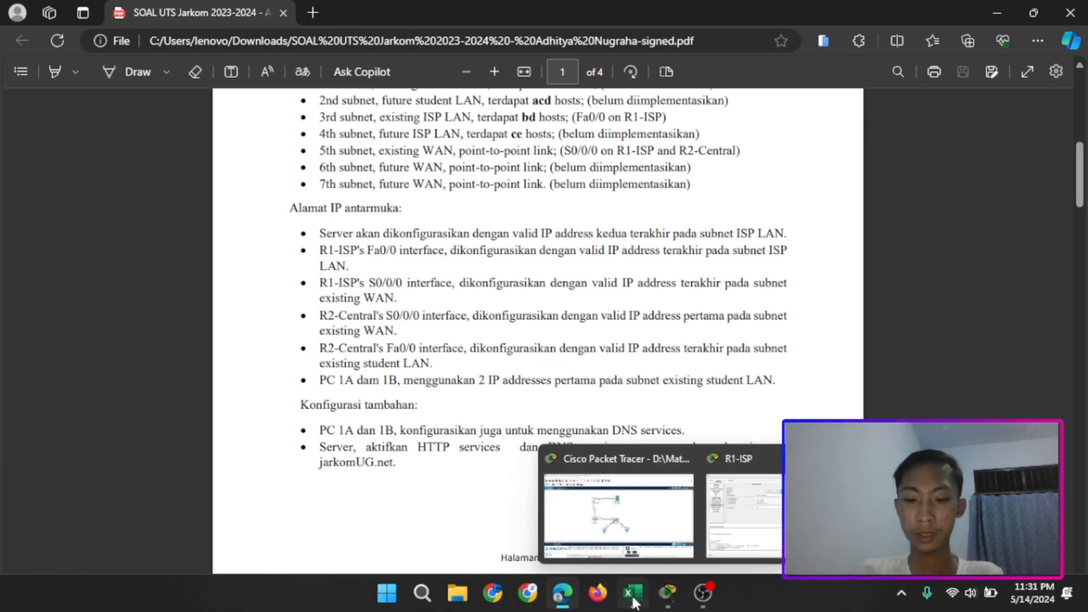
Look up the 5th existing WAN's host address range in the Excel plan.
click(634, 593)
click(182, 395)
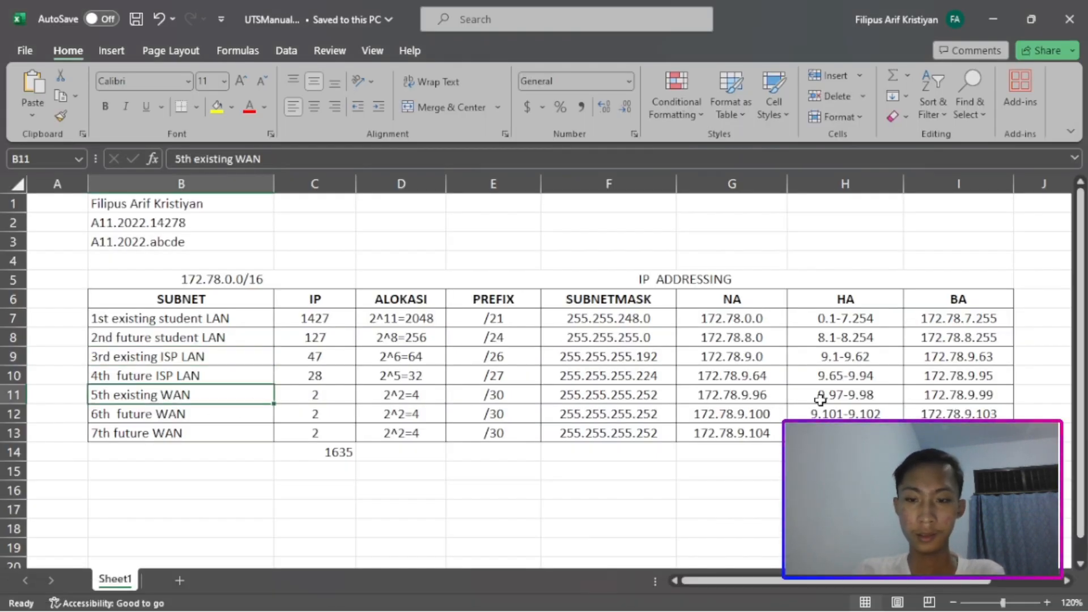
click(845, 397)
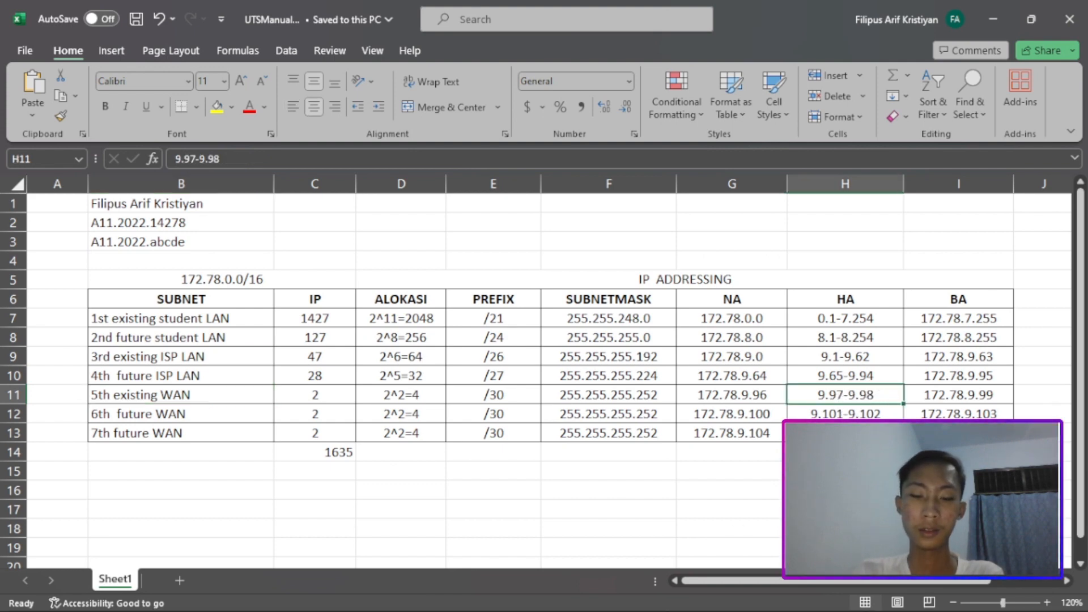
Compare R1-ISP's Serial0/0/0 IPv4 address and subnet mask with the 5th existing WAN row in Excel, and close the router window.
mouse_move(653, 604)
click(750, 509)
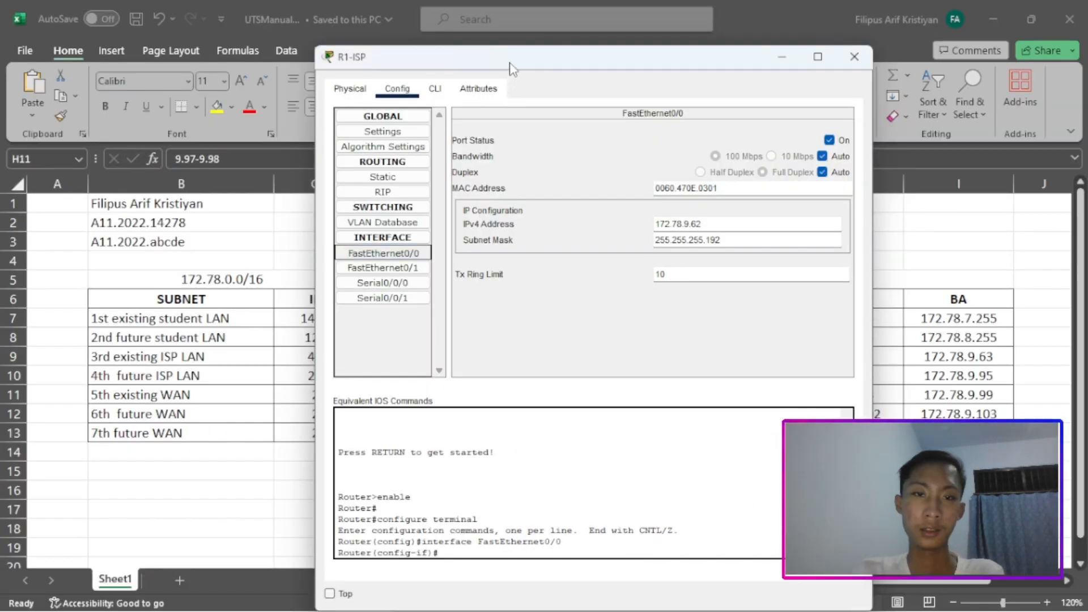
drag(512, 65, 506, 56)
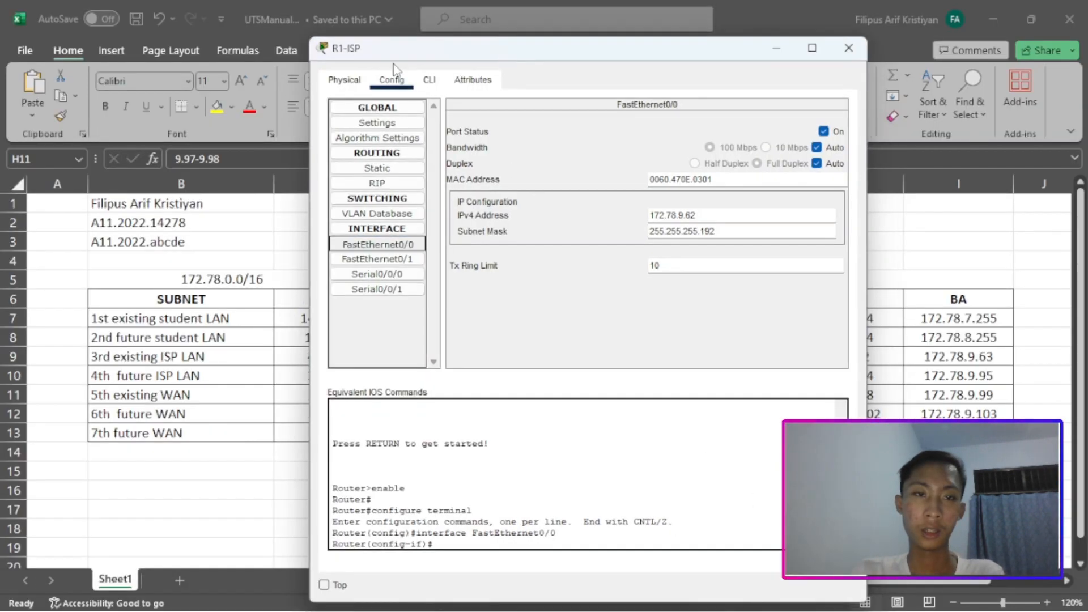
click(383, 279)
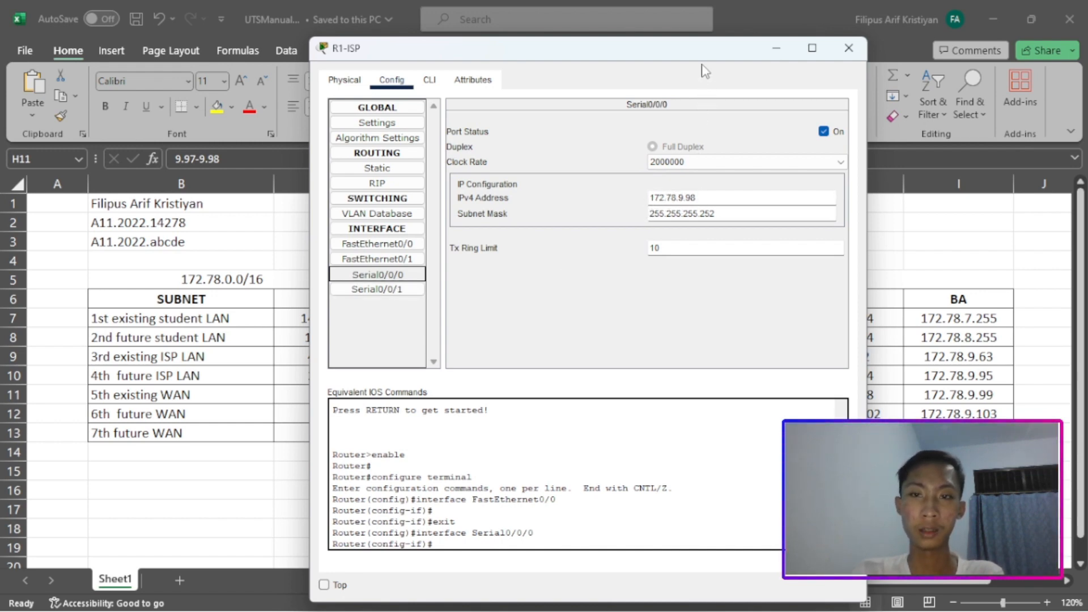
drag(704, 50, 530, 94)
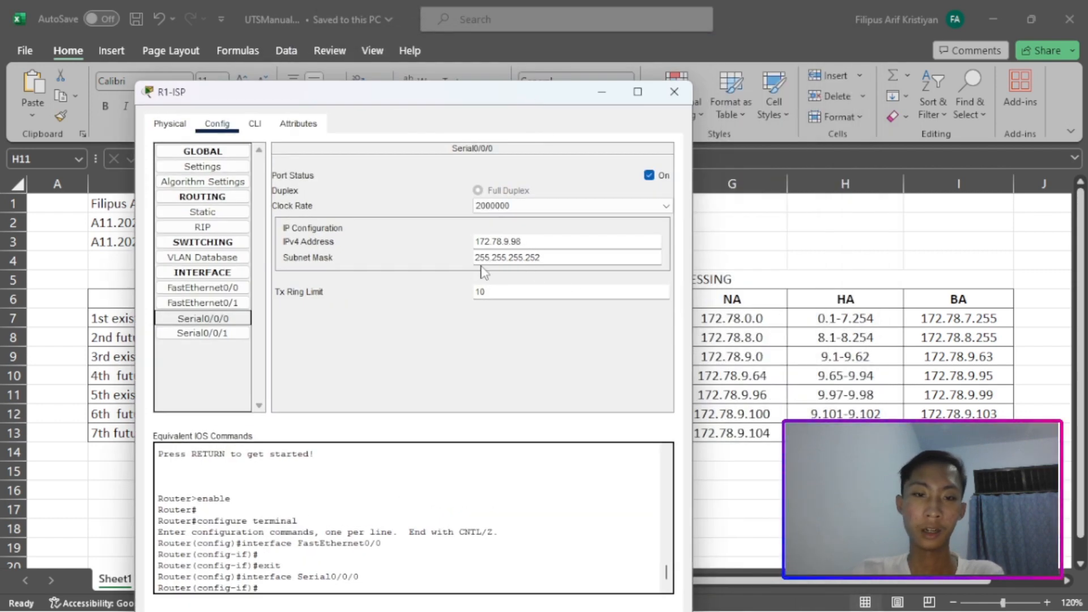
drag(530, 97, 707, 432)
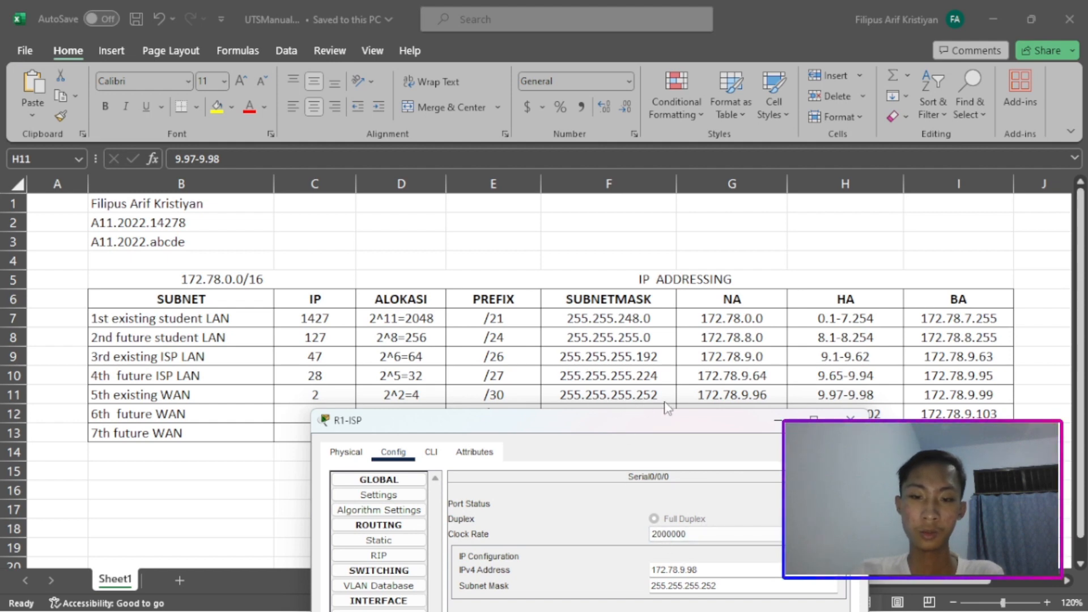
drag(662, 422, 648, 173)
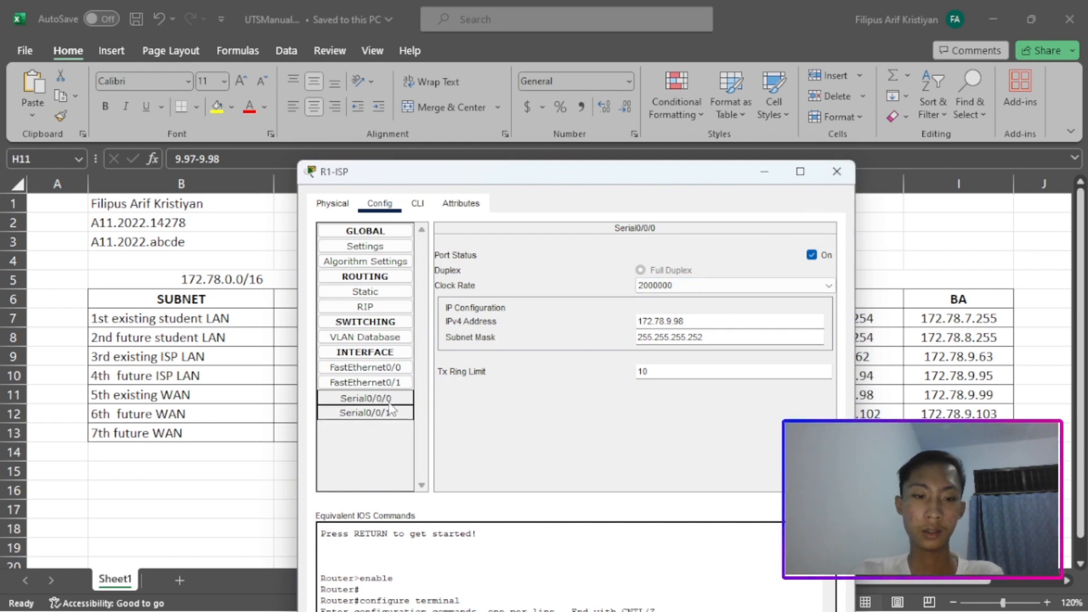
click(837, 171)
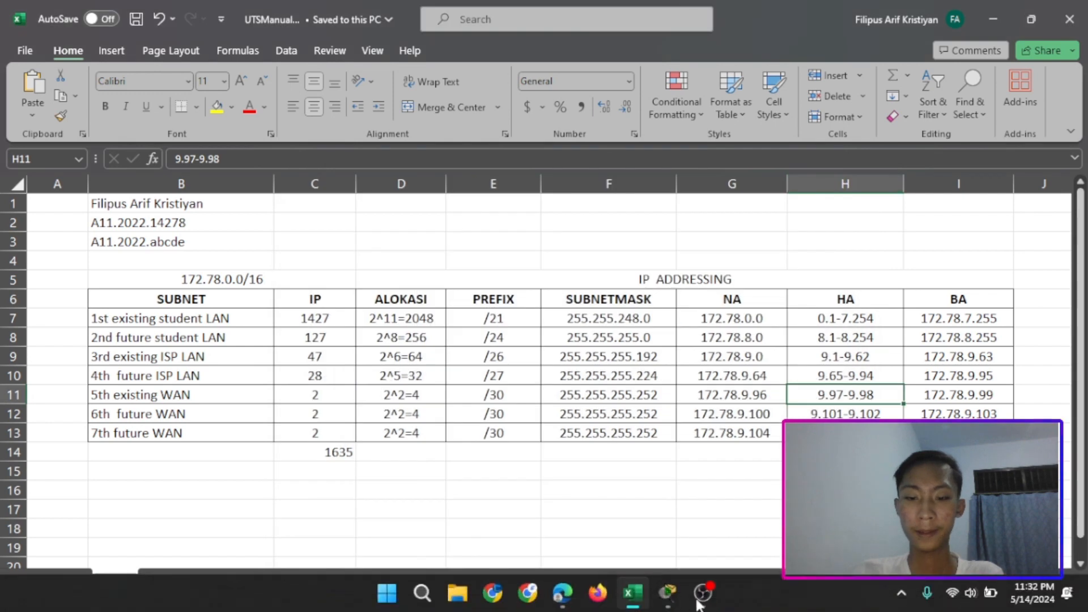
Open R2-Central's configuration in Packet Tracer and read the exam PDF's rule for its S0/0/0 interface on the existing WAN.
click(666, 594)
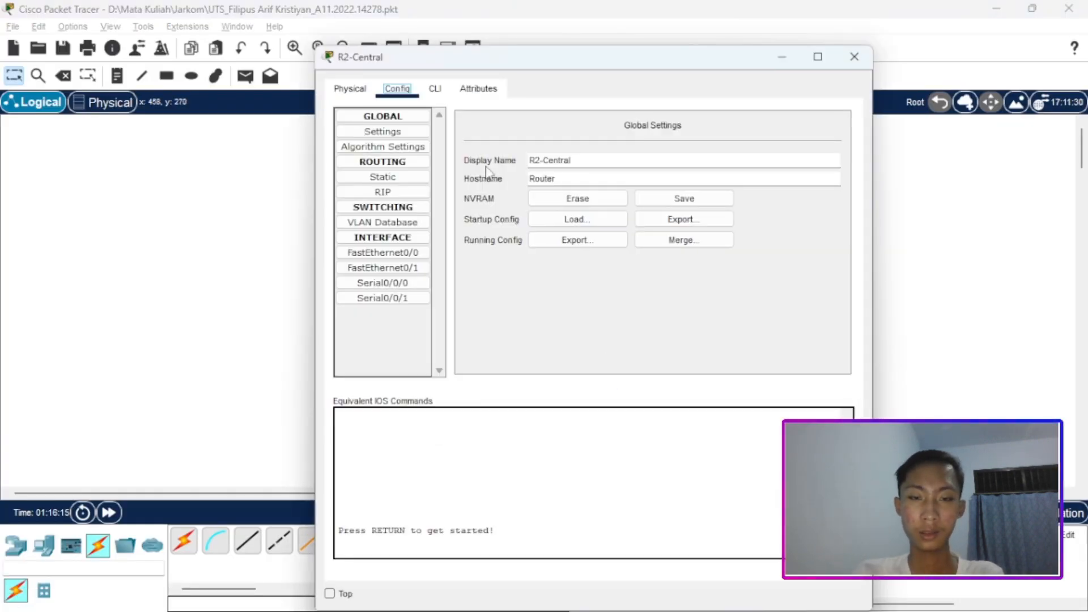
drag(419, 63, 406, 45)
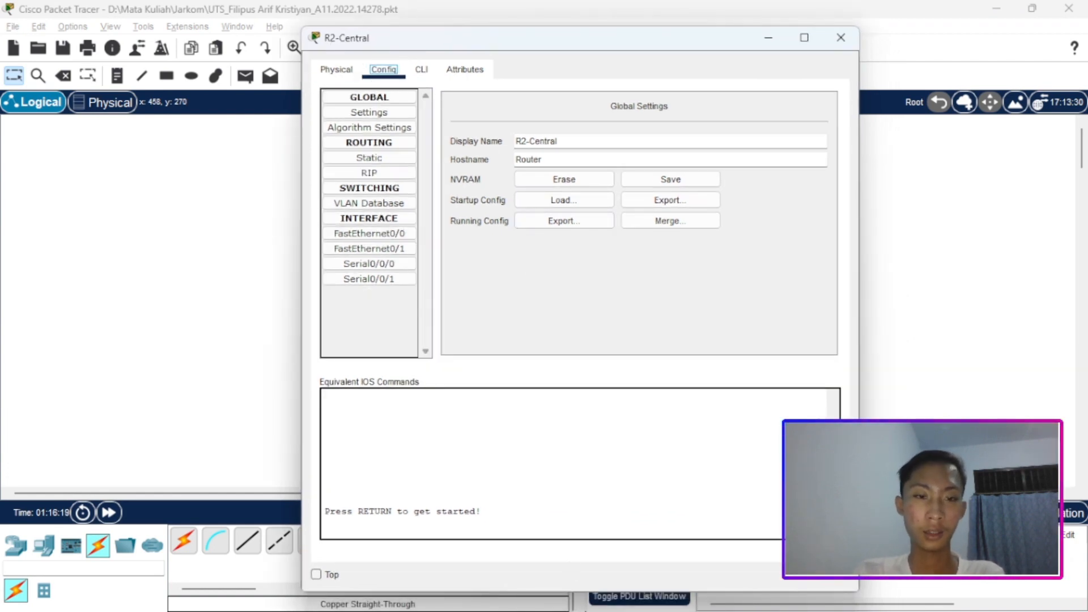
click(563, 596)
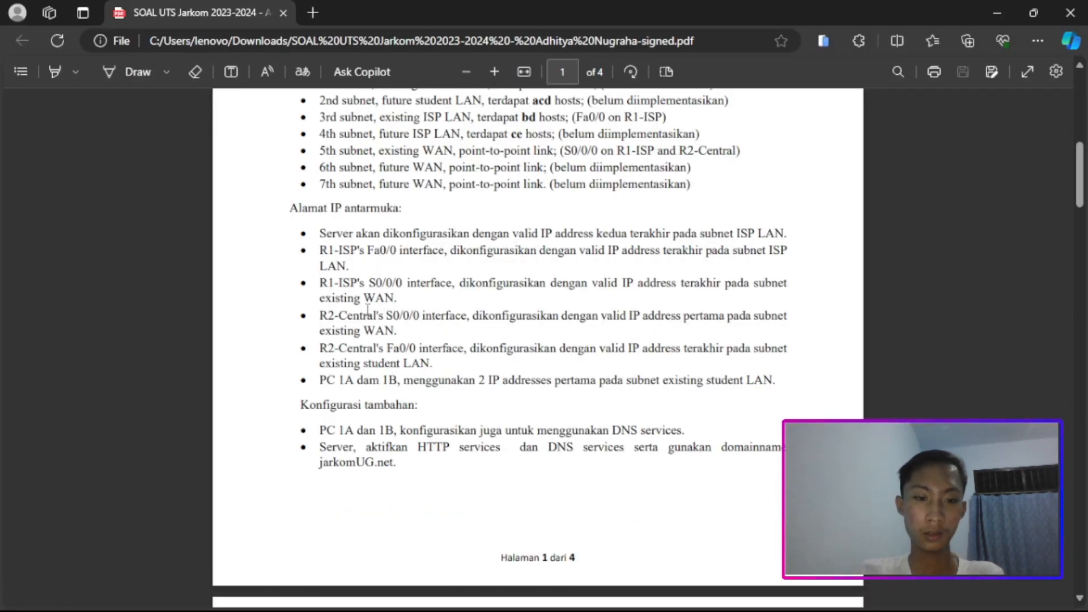
drag(386, 316, 442, 316)
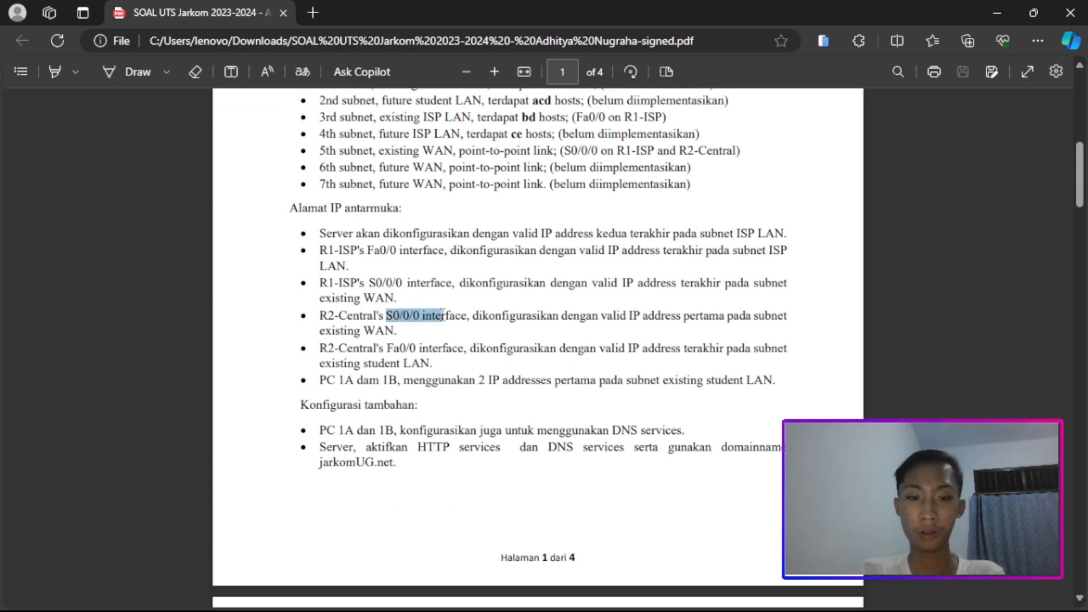
click(519, 326)
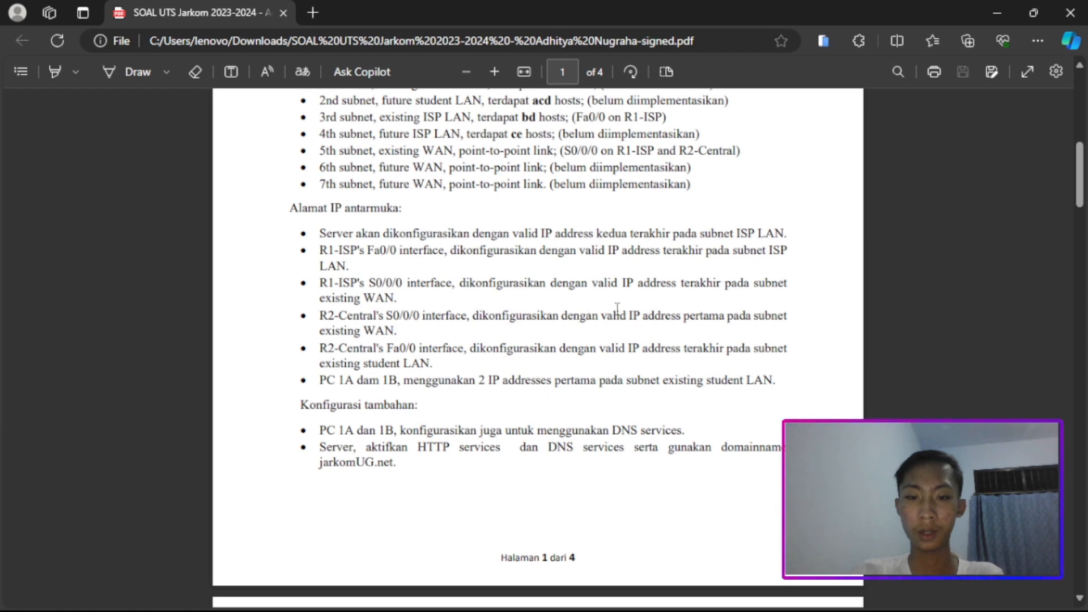
drag(602, 315, 778, 322)
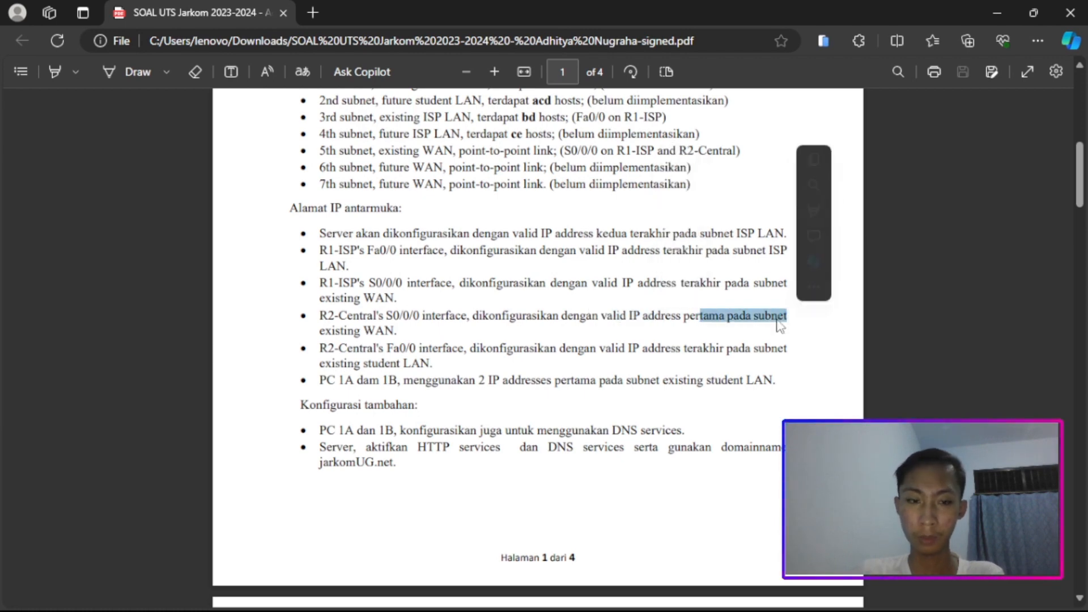
drag(326, 331, 394, 331)
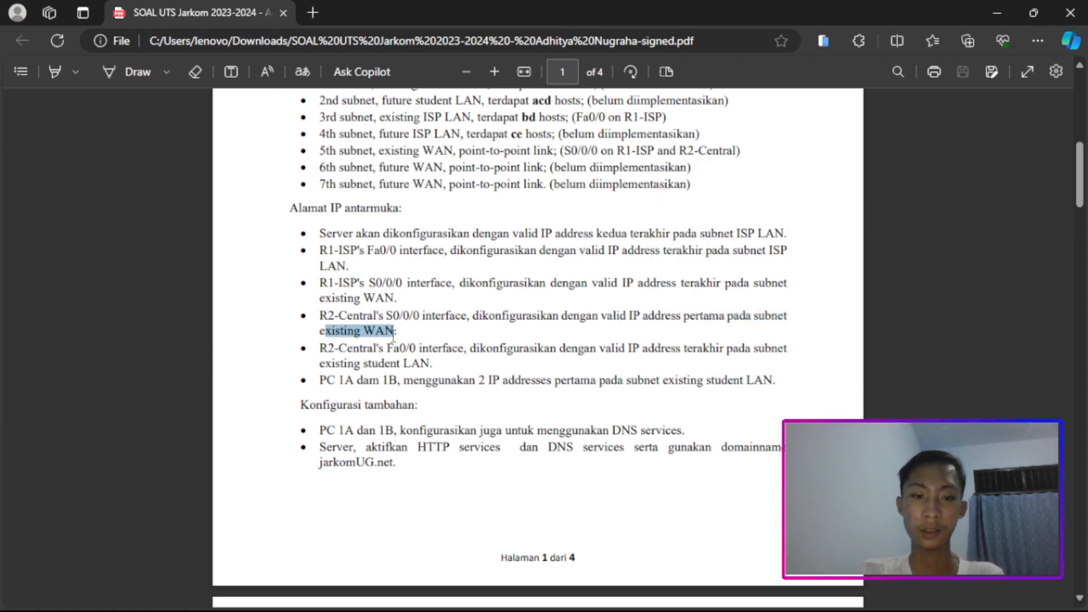
click(455, 348)
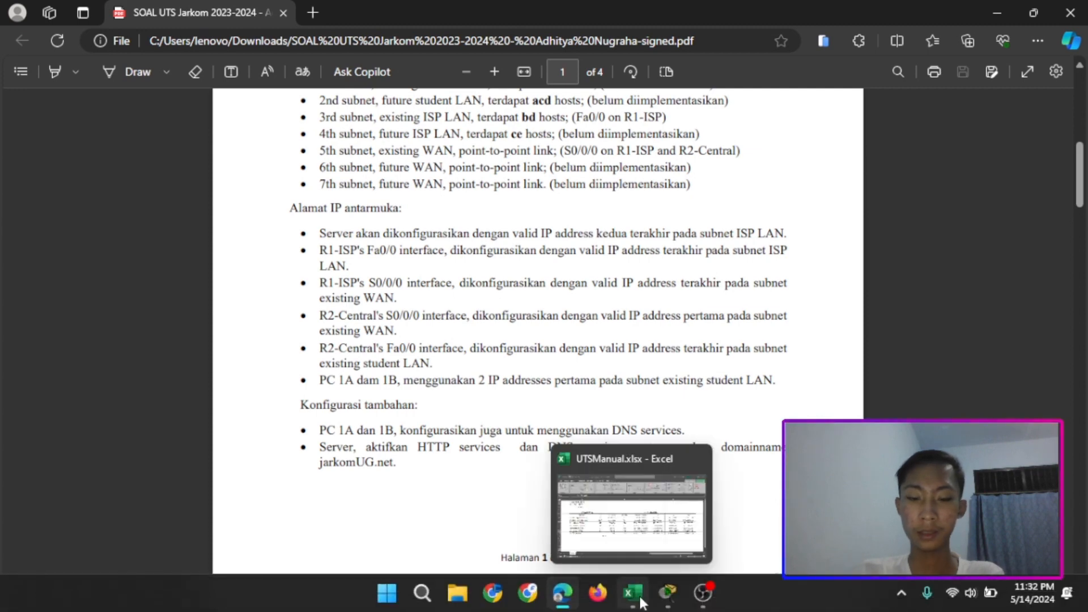
Compare R2-Central's Serial0/0/0 IPv4 address and subnet mask in Packet Tracer with the 5th existing WAN row in Excel.
click(642, 601)
click(152, 396)
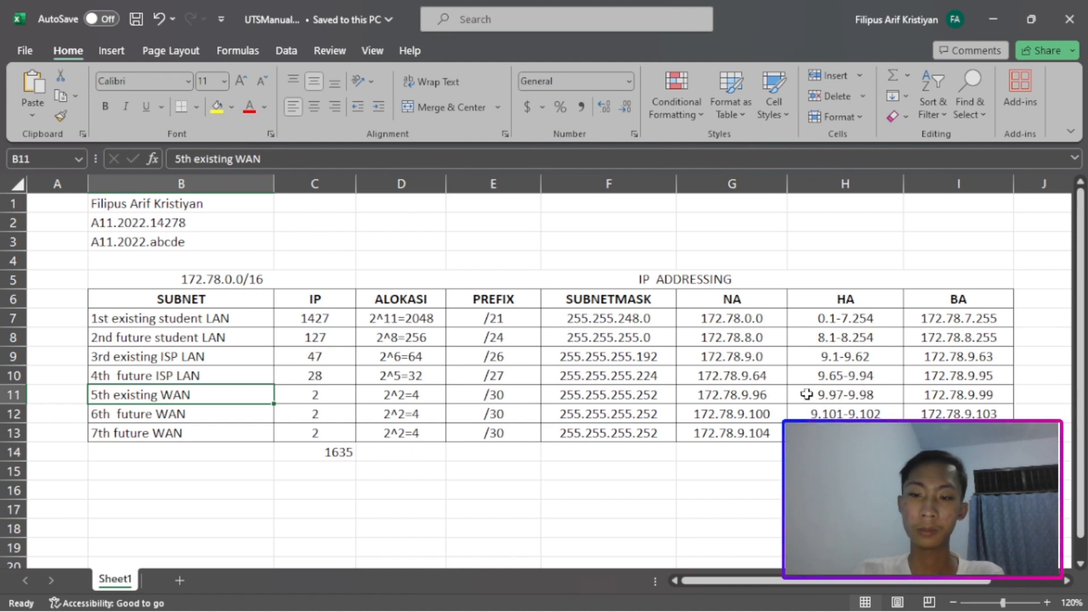
mouse_move(671, 595)
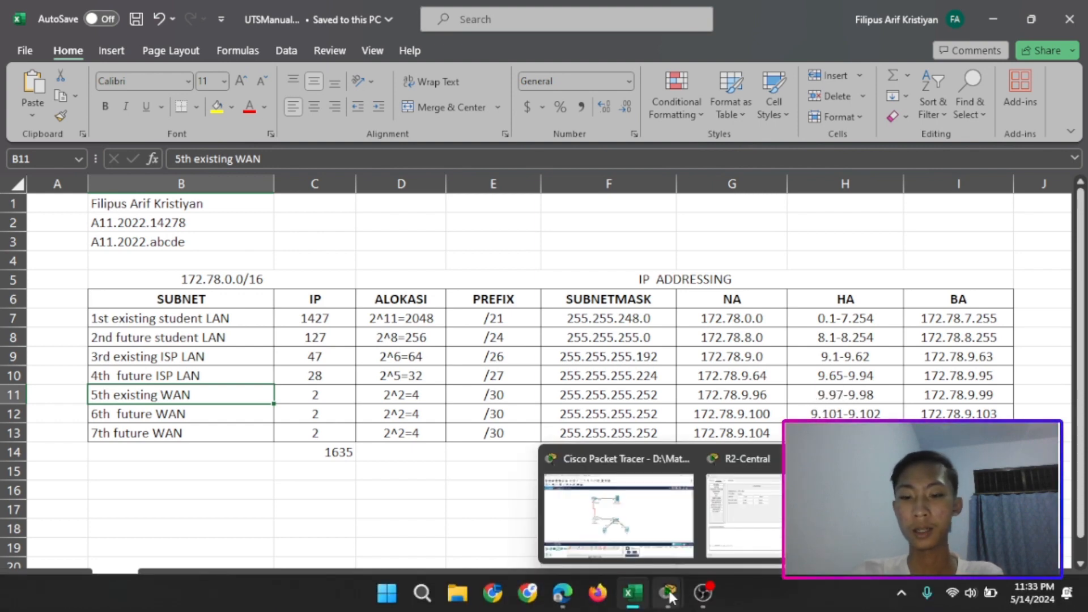
click(734, 518)
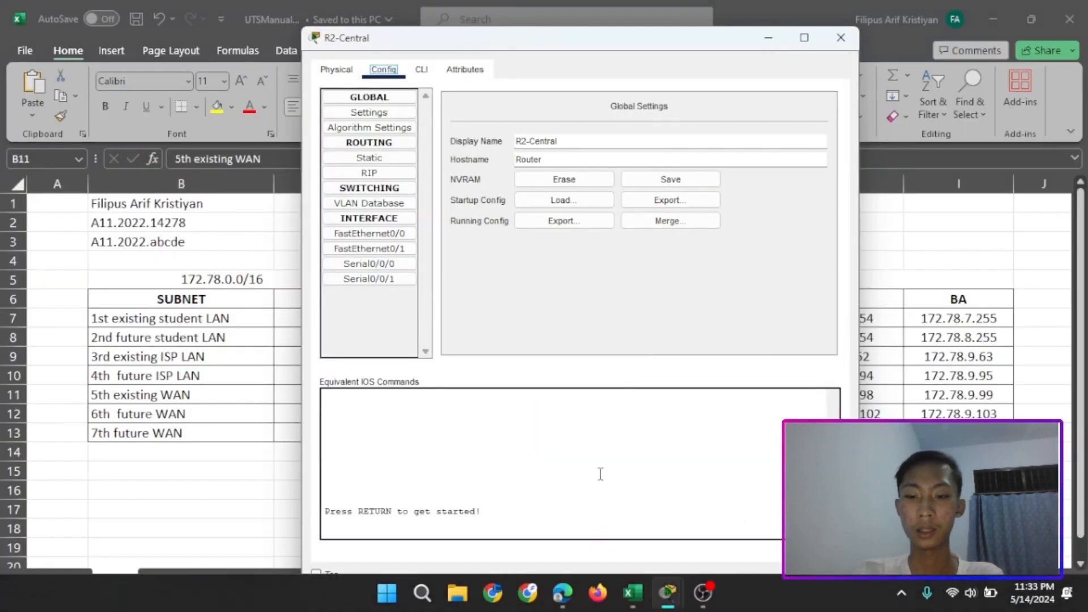
click(377, 264)
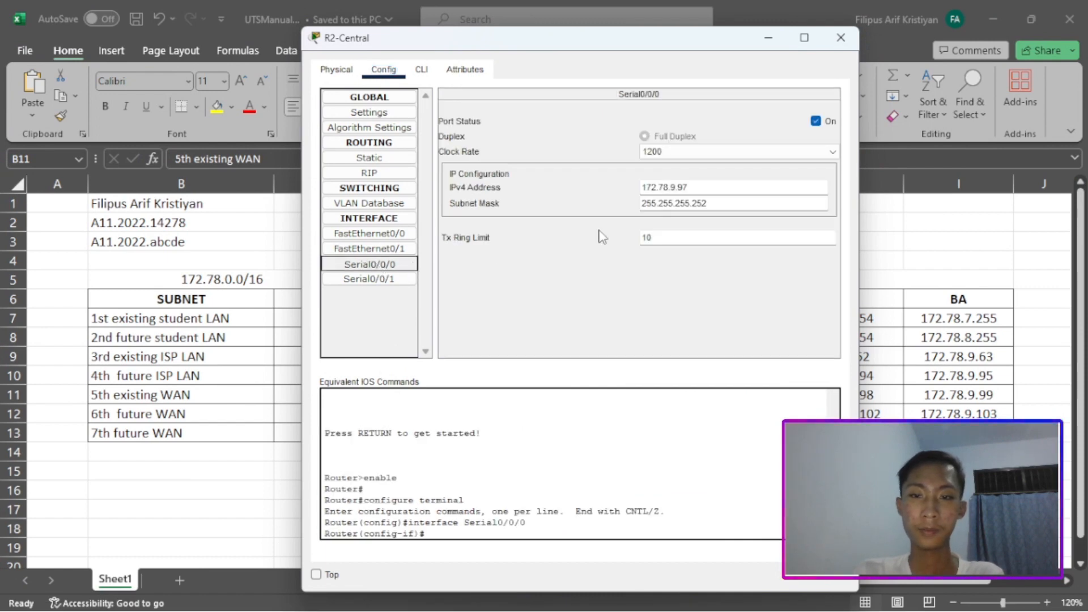
drag(640, 50, 683, 426)
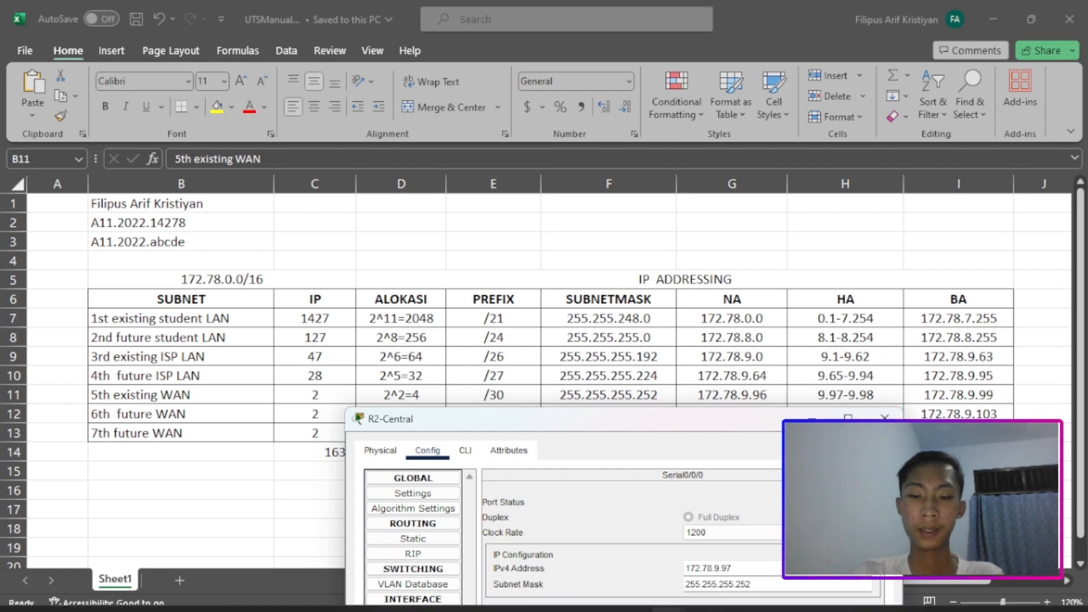
Read the exam PDF's addressing rule for R2-Central's Fa0/0 interface on the existing student LAN subnet.
click(563, 593)
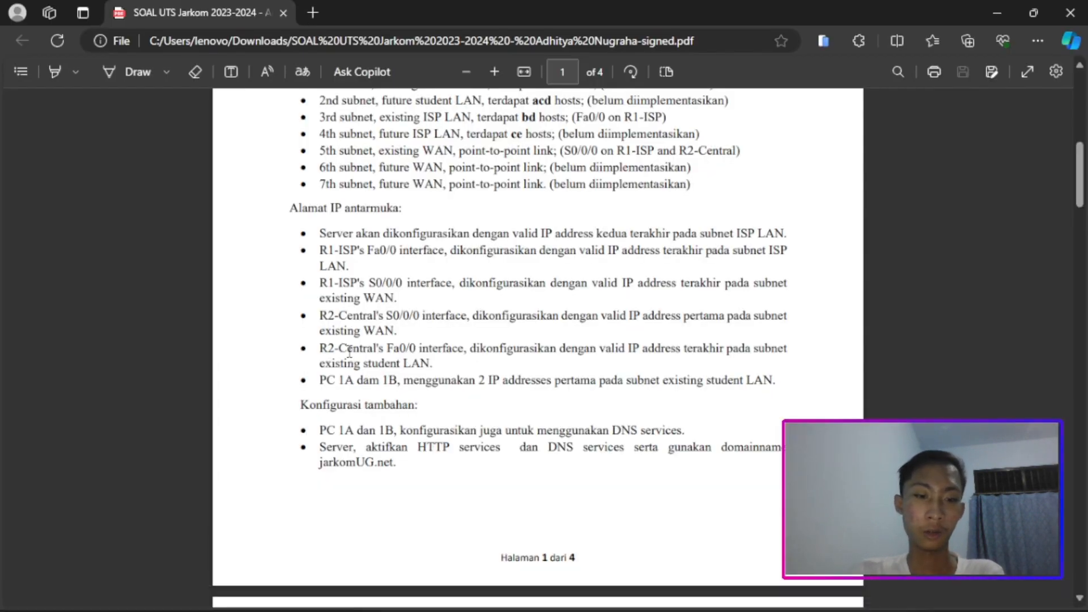
drag(321, 349, 387, 350)
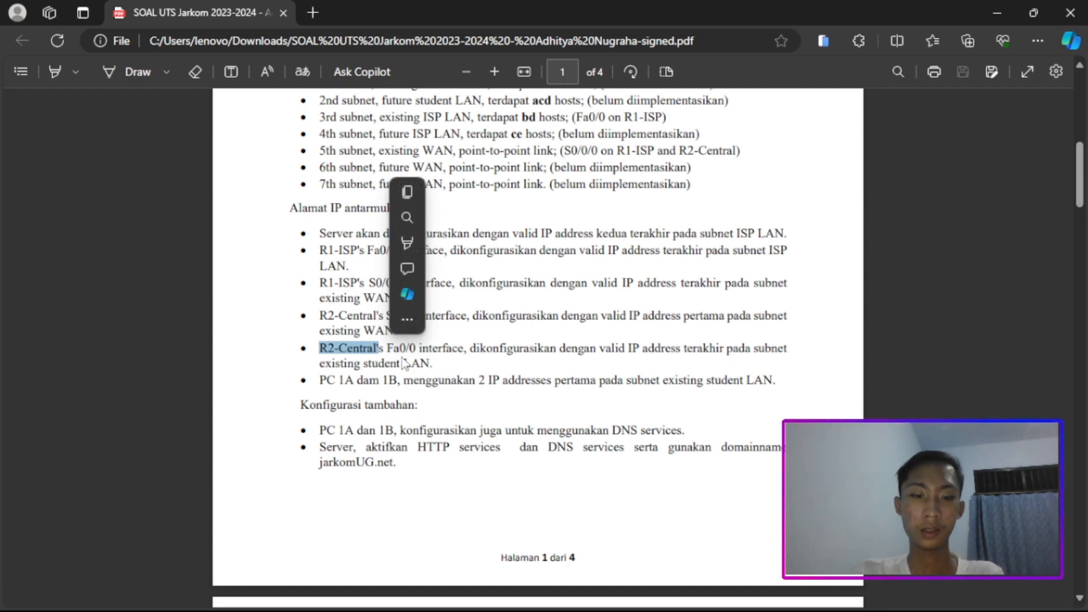
click(402, 349)
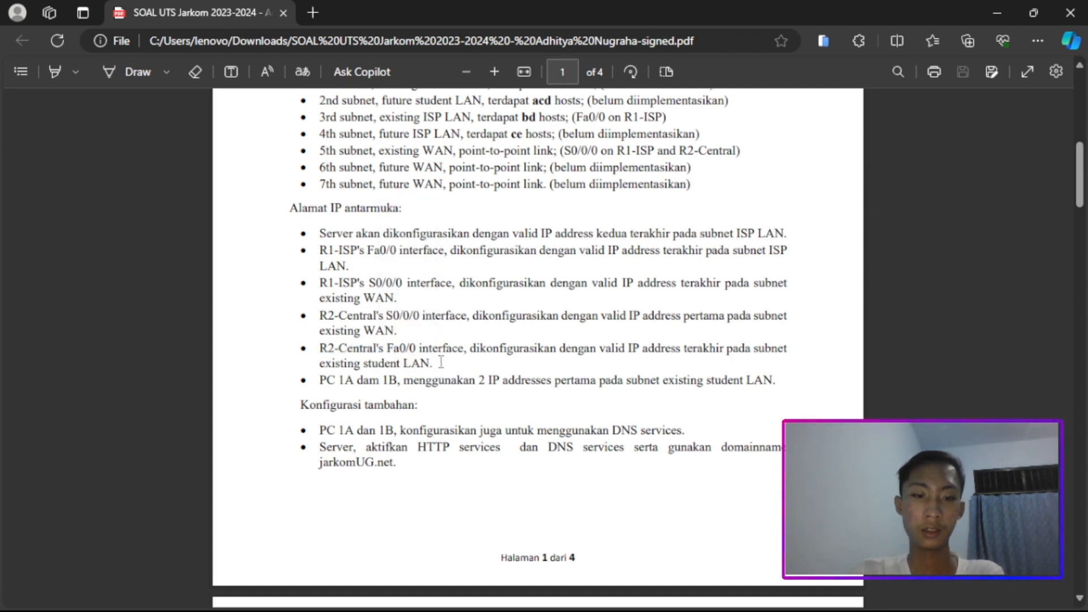
drag(411, 351, 464, 353)
click(478, 397)
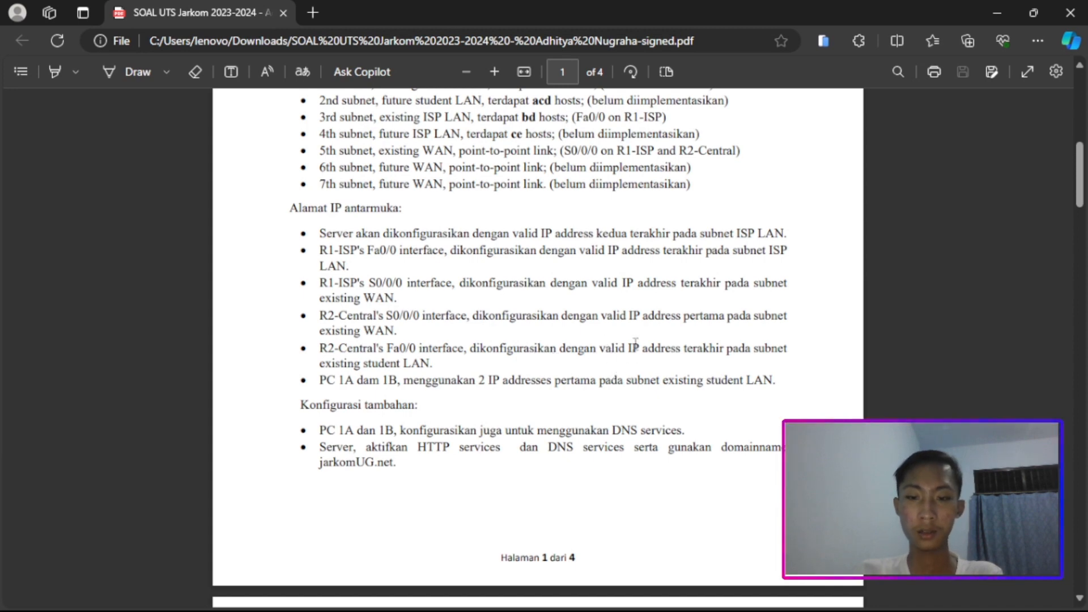
drag(604, 351, 766, 350)
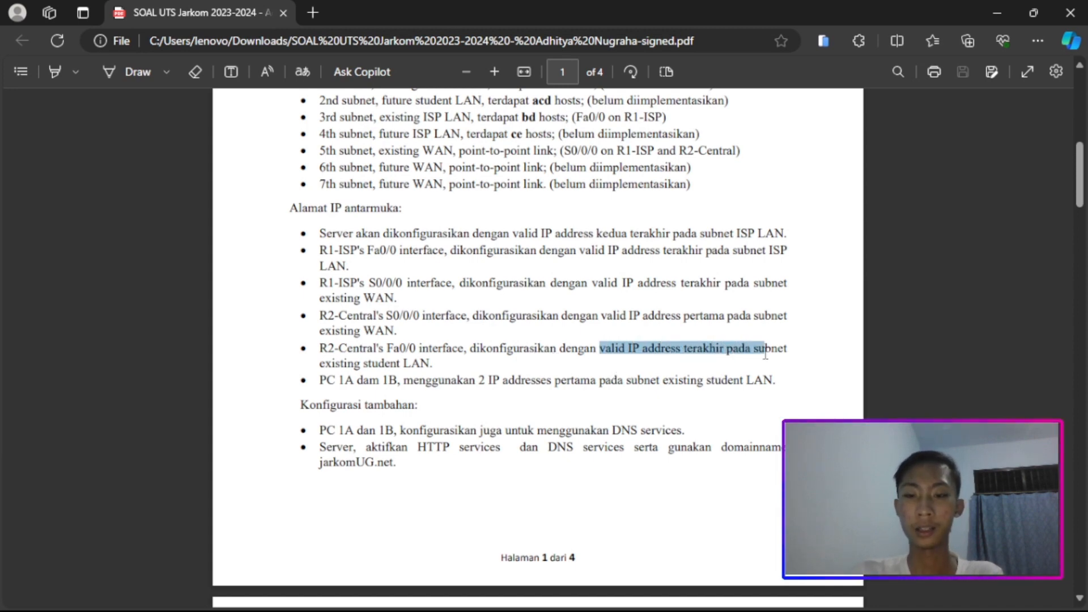
drag(326, 363, 428, 369)
click(452, 367)
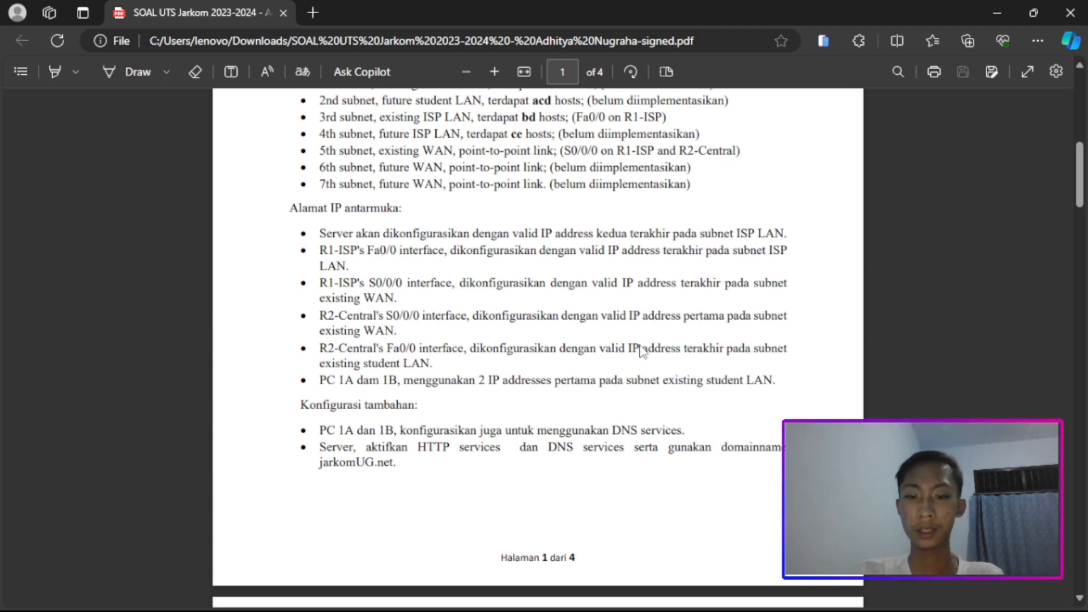
Compare R2-Central's FastEthernet0/0 address and mask with the 1st existing student LAN row in Excel, and close the router window.
click(638, 599)
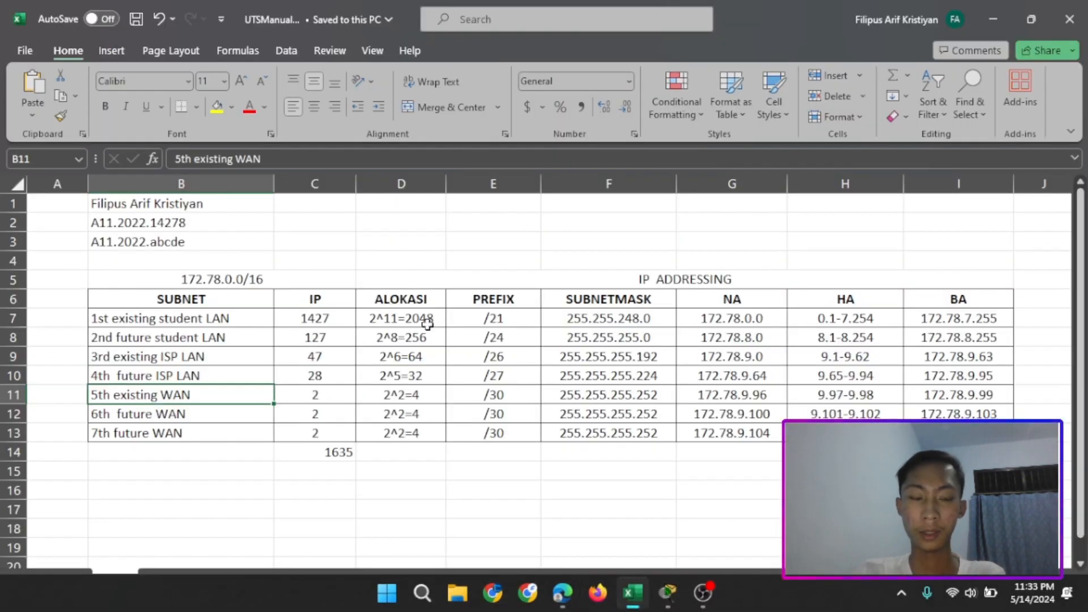
click(174, 320)
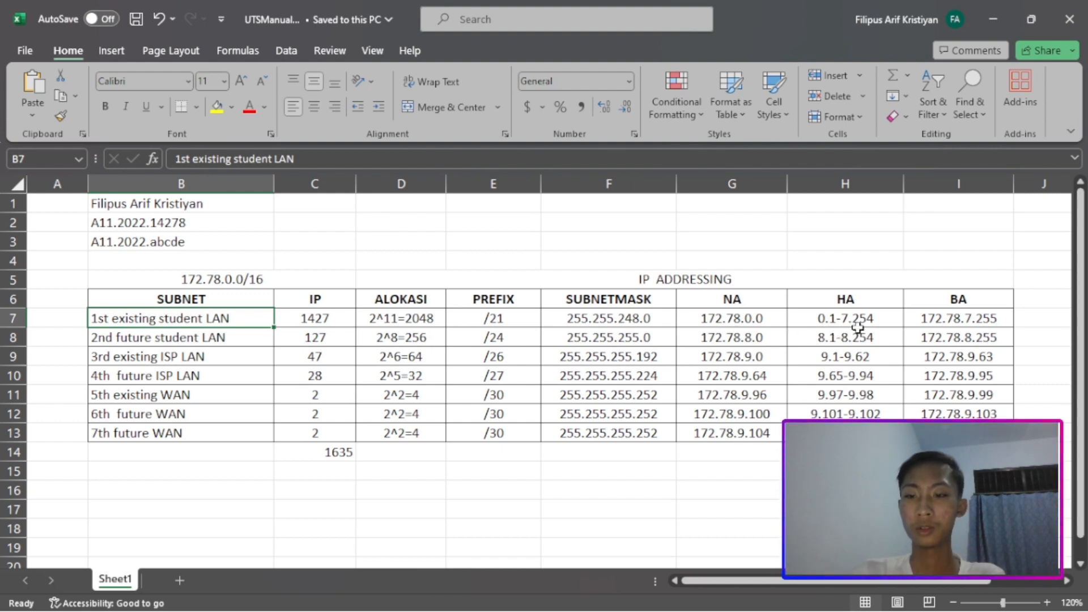
mouse_move(670, 599)
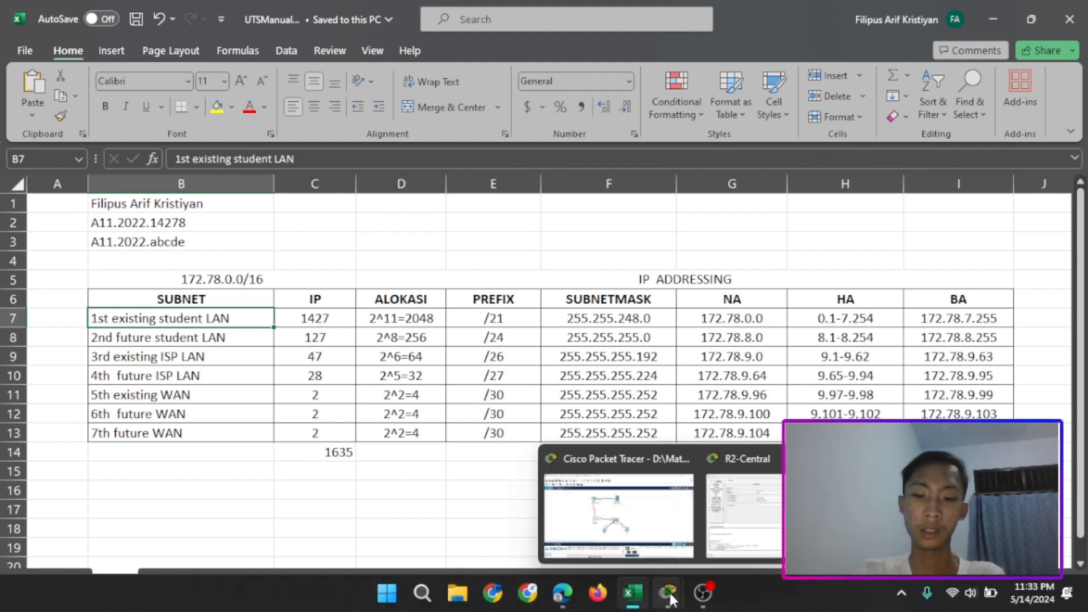
click(740, 513)
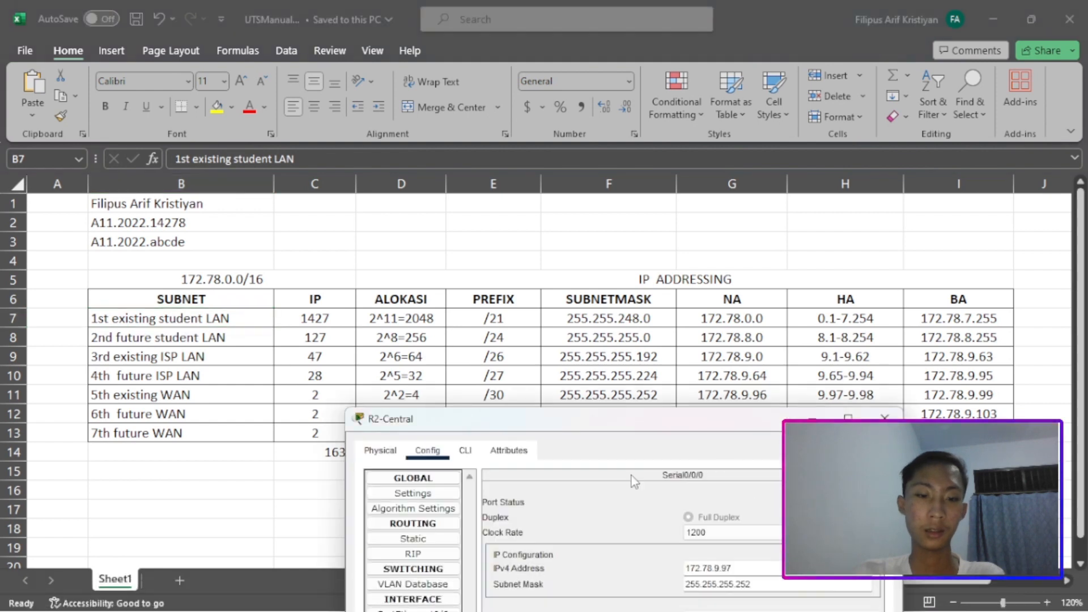
drag(589, 434, 618, 353)
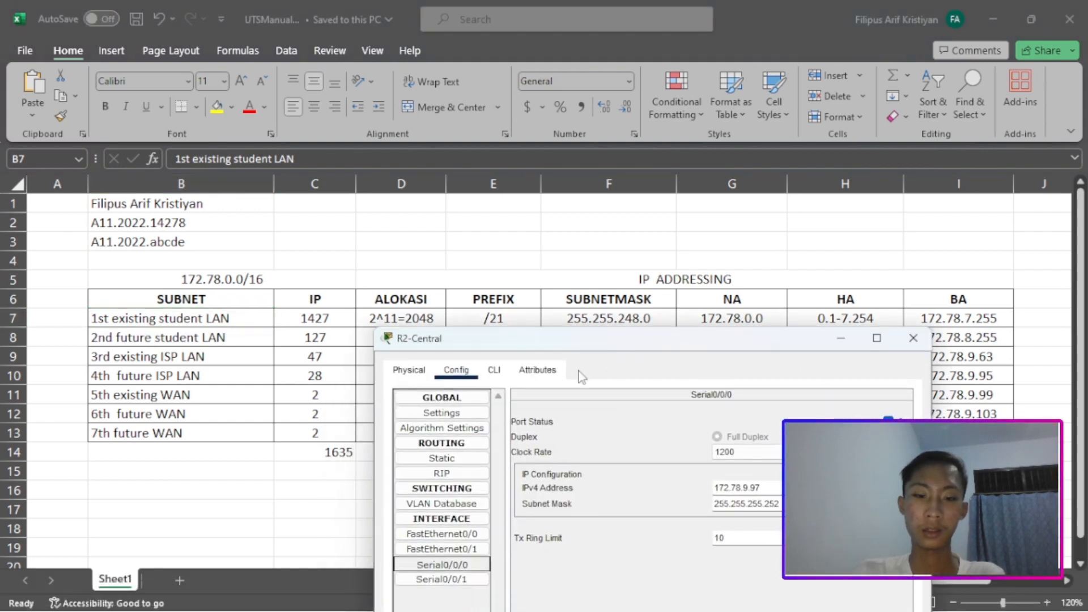
click(442, 534)
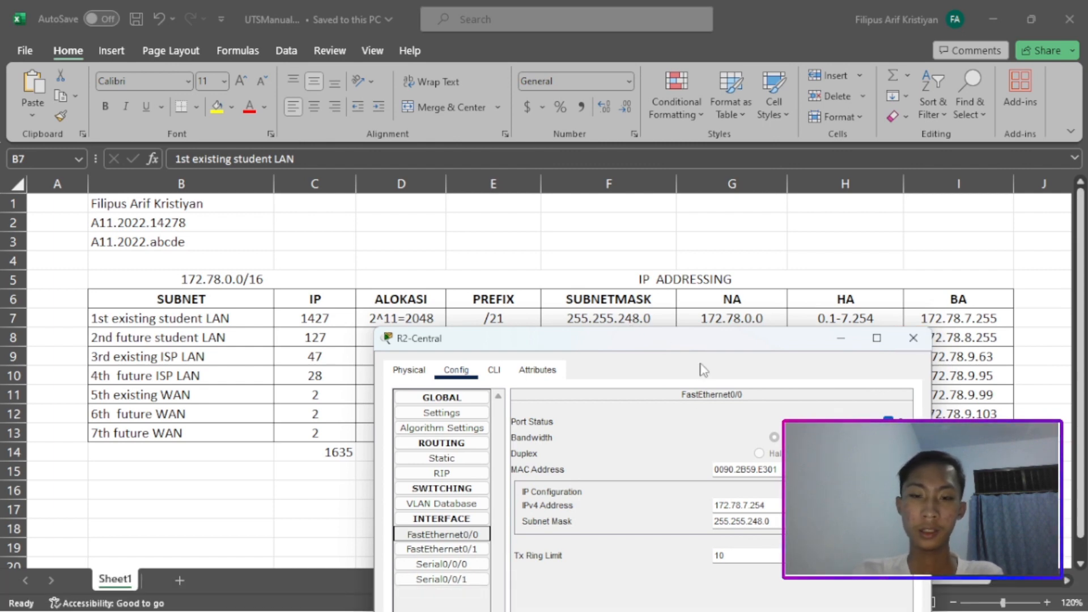
drag(709, 344, 687, 284)
click(891, 276)
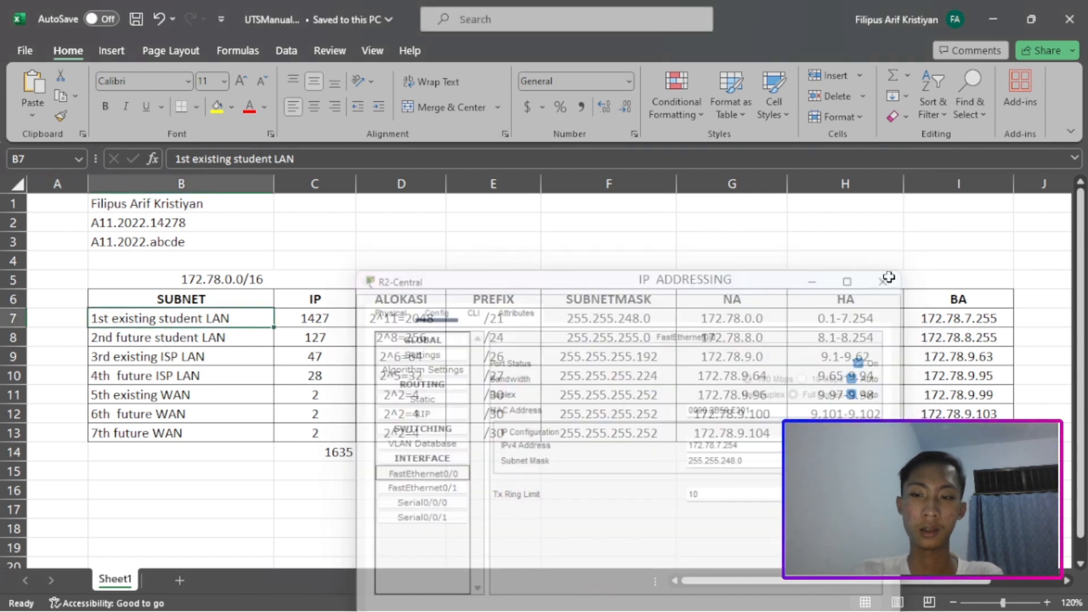
Read the exam PDF's rule on which existing student LAN addresses PC 1A and PC 1B must use.
click(572, 597)
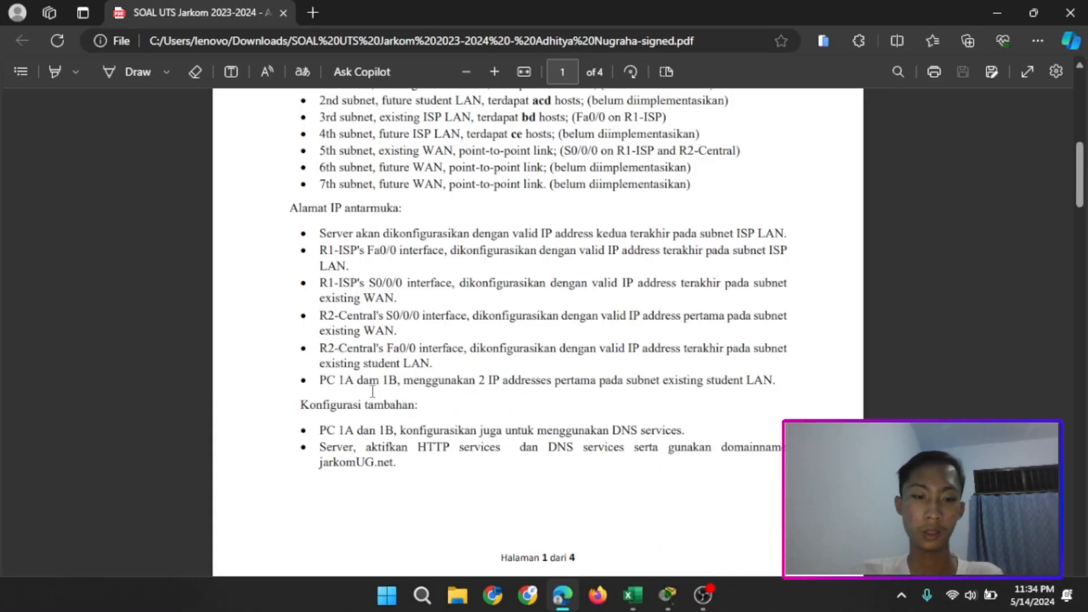
drag(320, 349, 385, 350)
drag(641, 355, 721, 349)
click(602, 358)
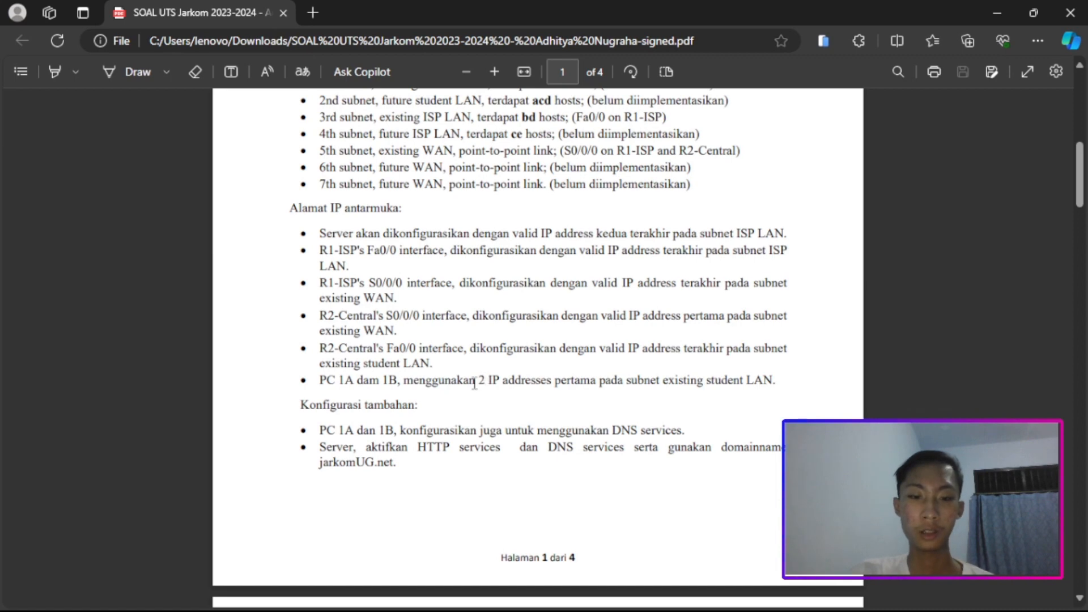
drag(475, 384, 623, 381)
click(645, 386)
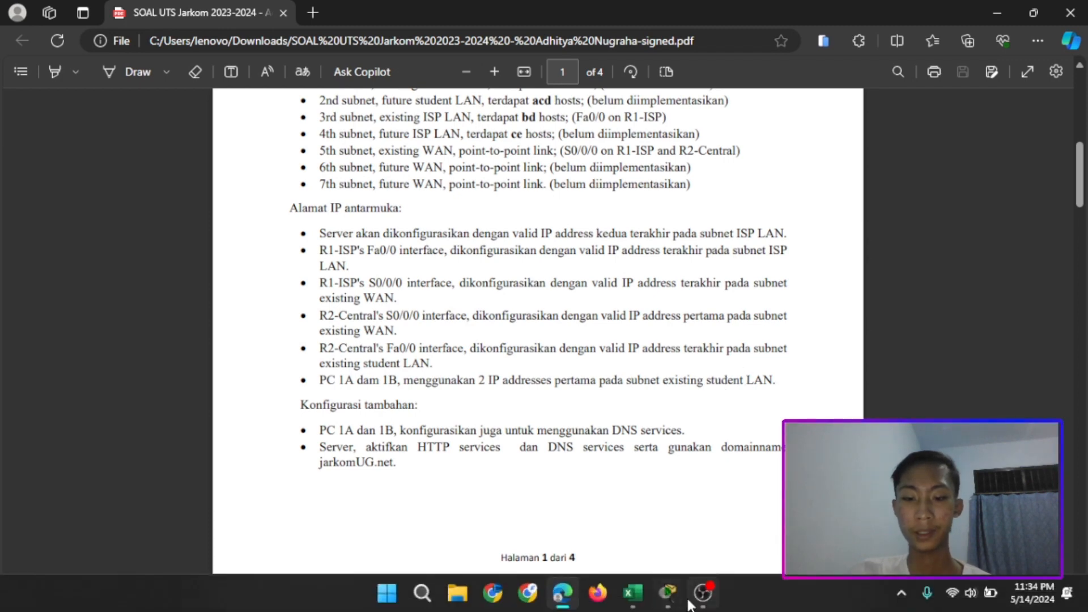
Look up the 1st existing student LAN's host address range in the Excel plan.
mouse_move(669, 594)
click(633, 593)
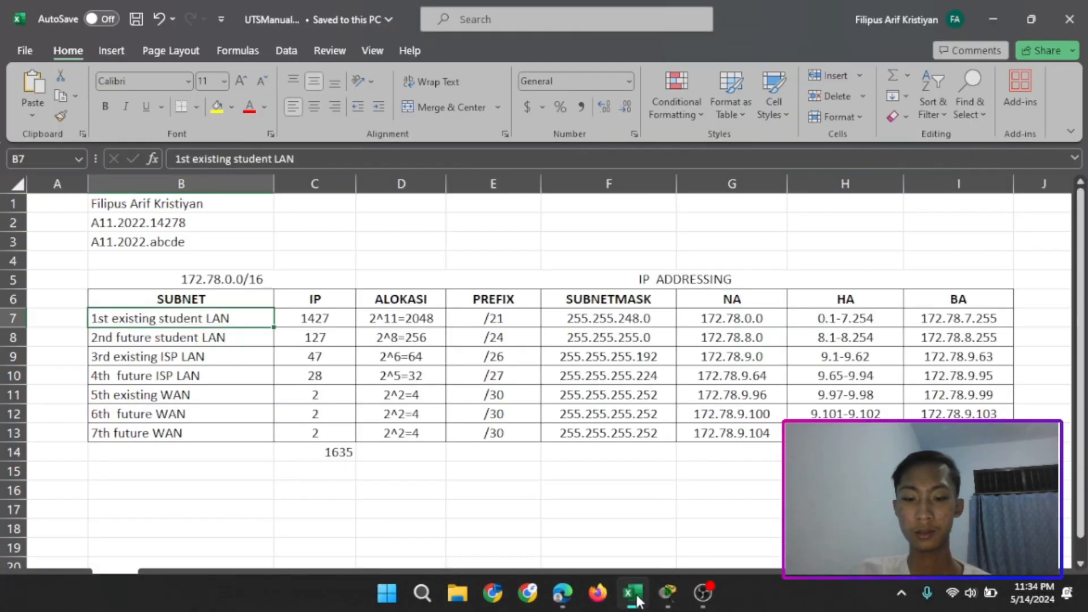
click(845, 322)
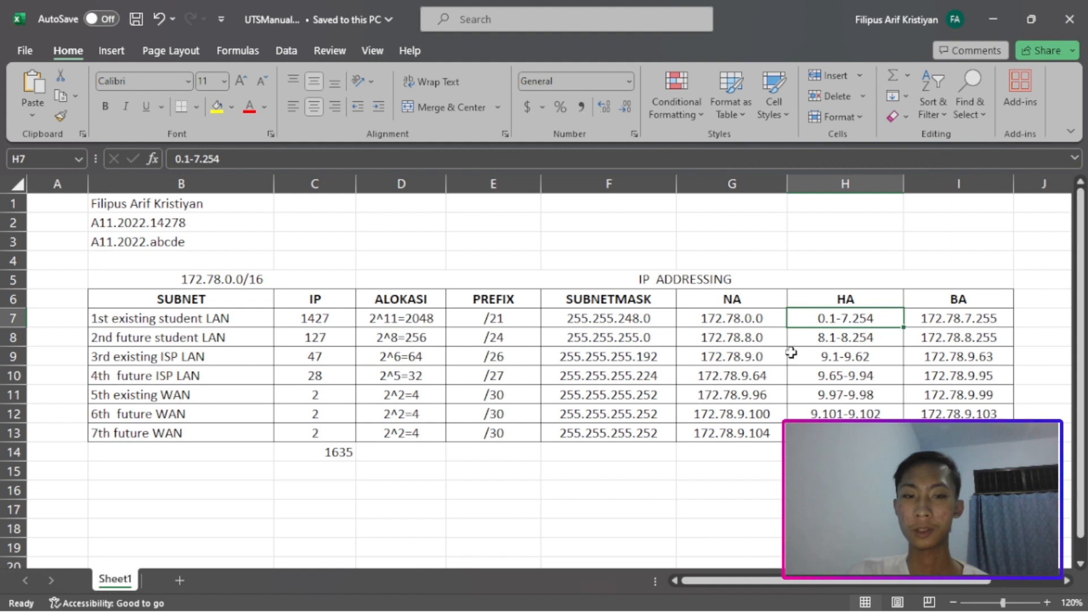
Open PC 1A's IP Configuration in Packet Tracer.
mouse_move(668, 592)
click(597, 525)
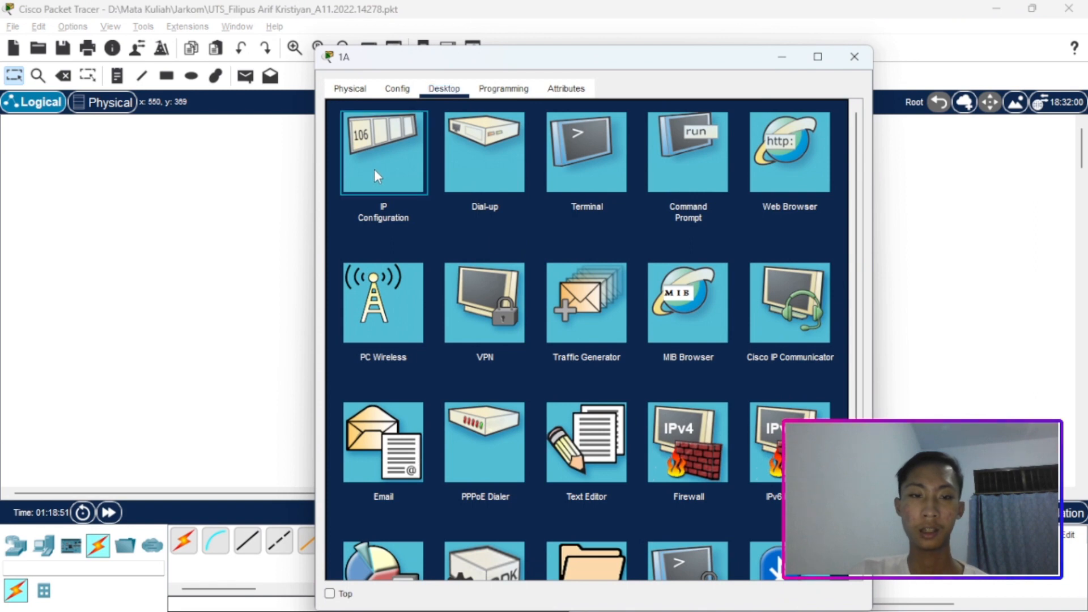
click(374, 169)
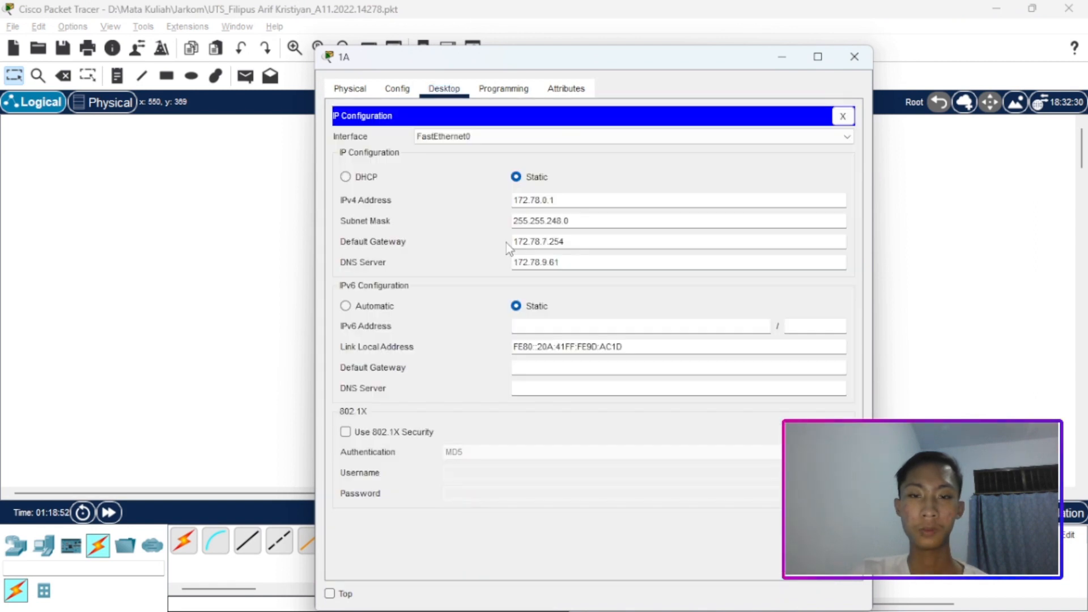
drag(579, 56, 607, 93)
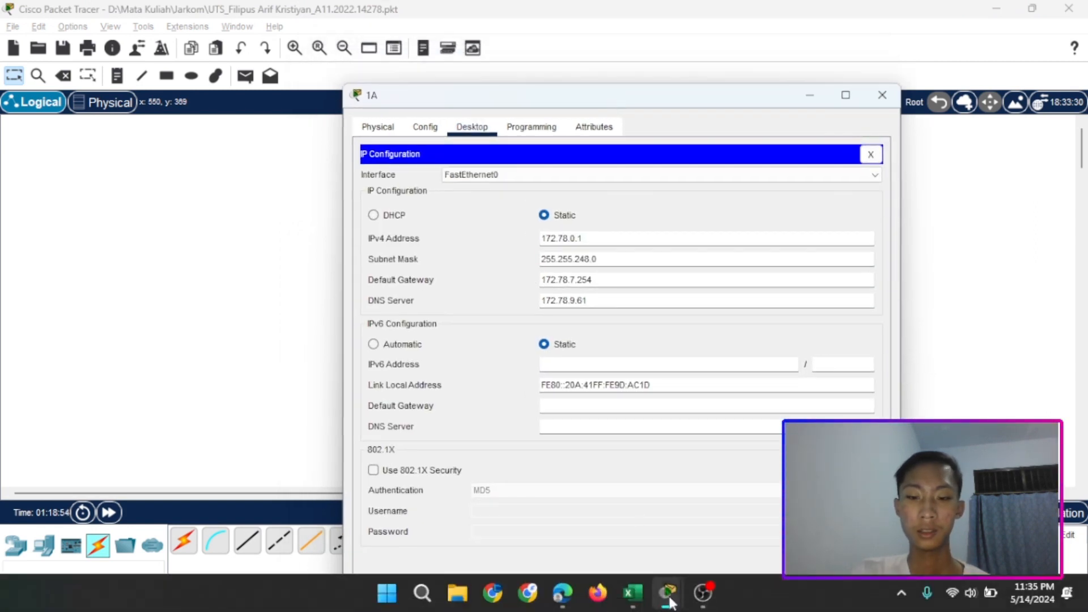
Compare PC 1A's IPv4 address, subnet mask and default gateway with the 1st existing student LAN row in Excel.
click(633, 603)
mouse_move(703, 604)
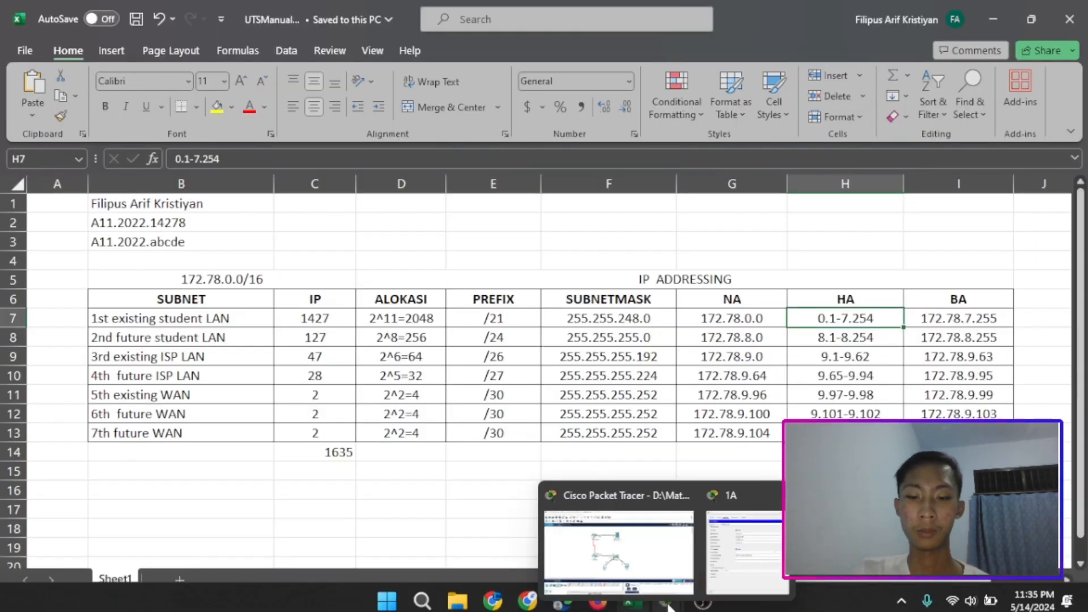
click(723, 509)
drag(658, 94, 677, 338)
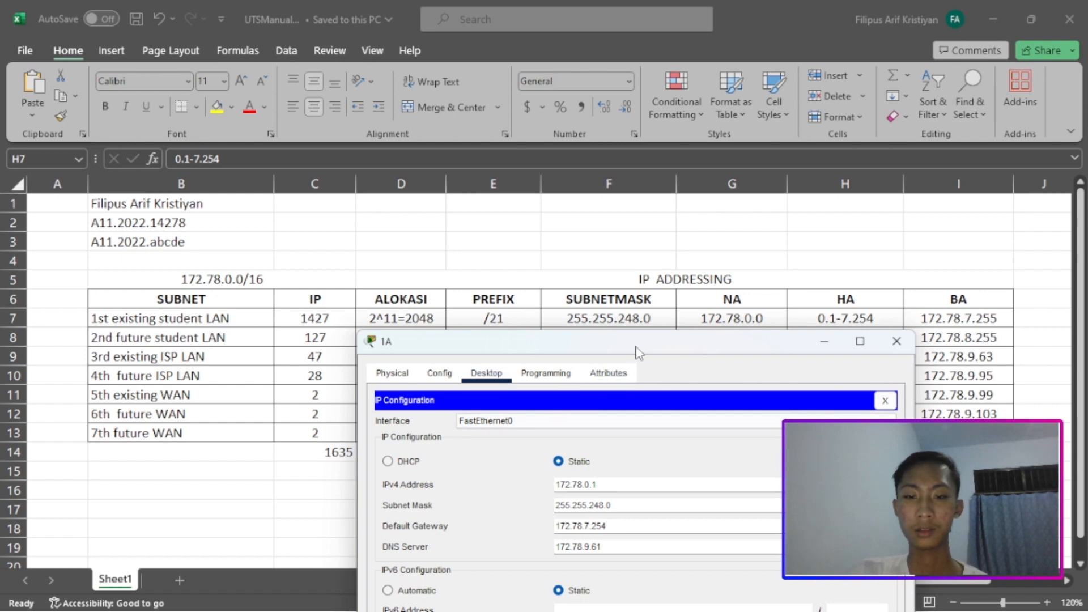
drag(636, 347, 523, 340)
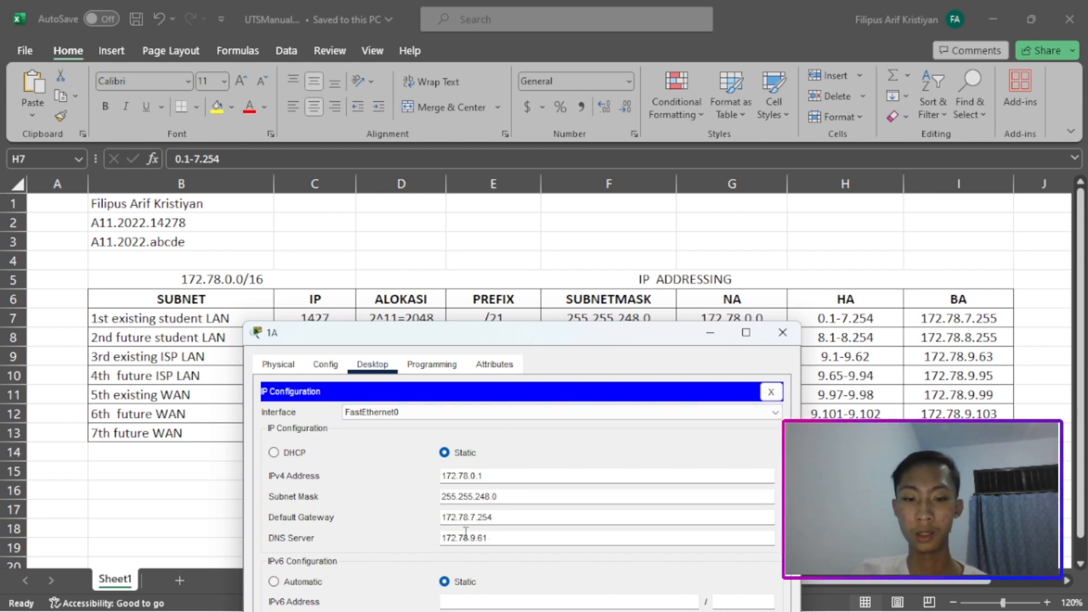
drag(589, 342, 693, 350)
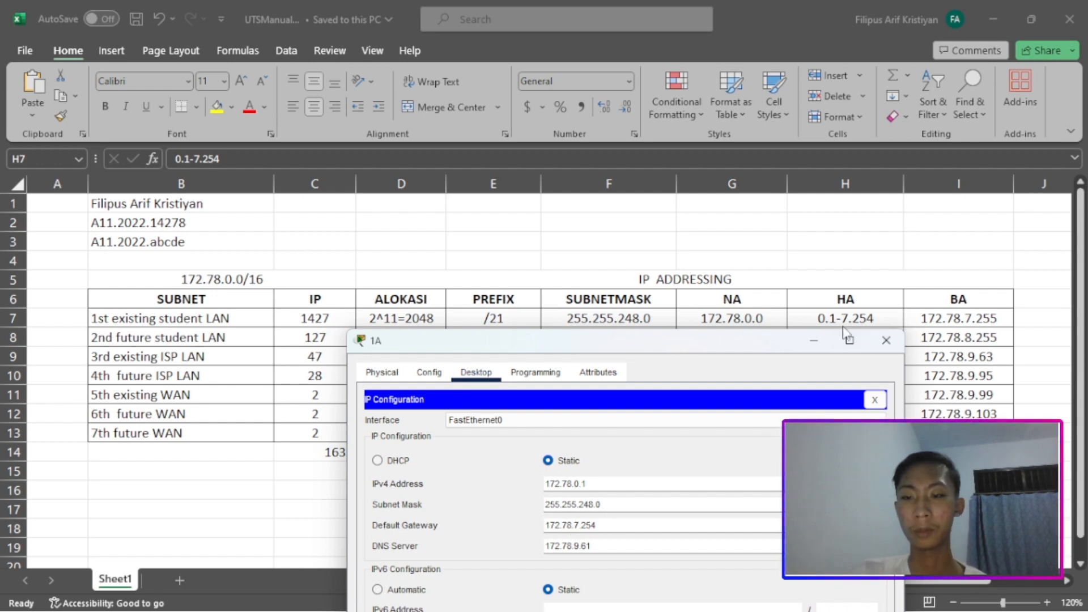
Check PC 1A's DNS server setting, then close its window and return to the Packet Tracer topology.
mouse_move(668, 593)
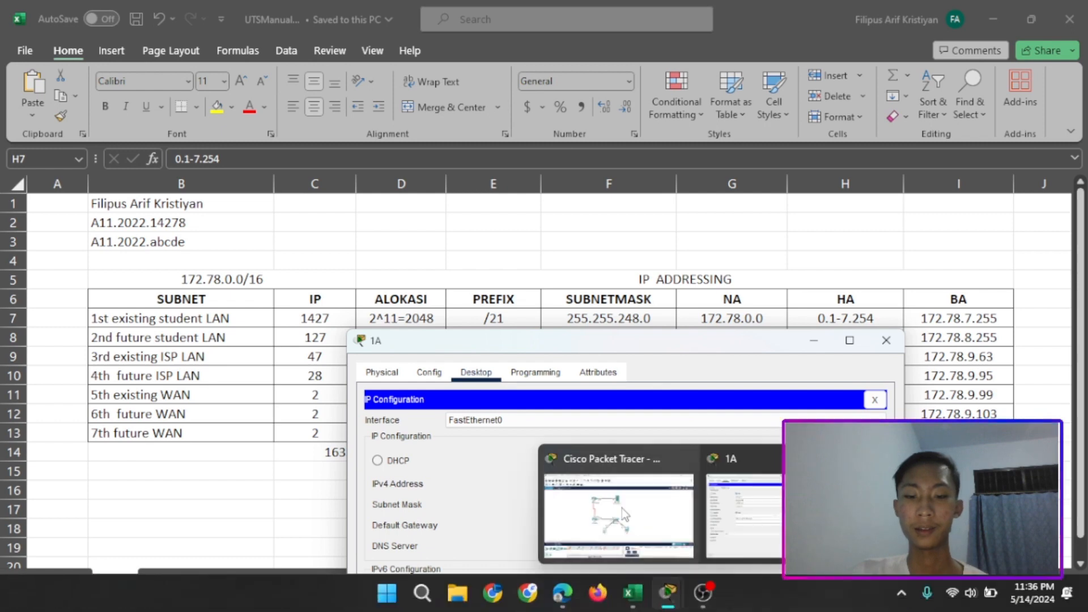
drag(553, 338, 554, 257)
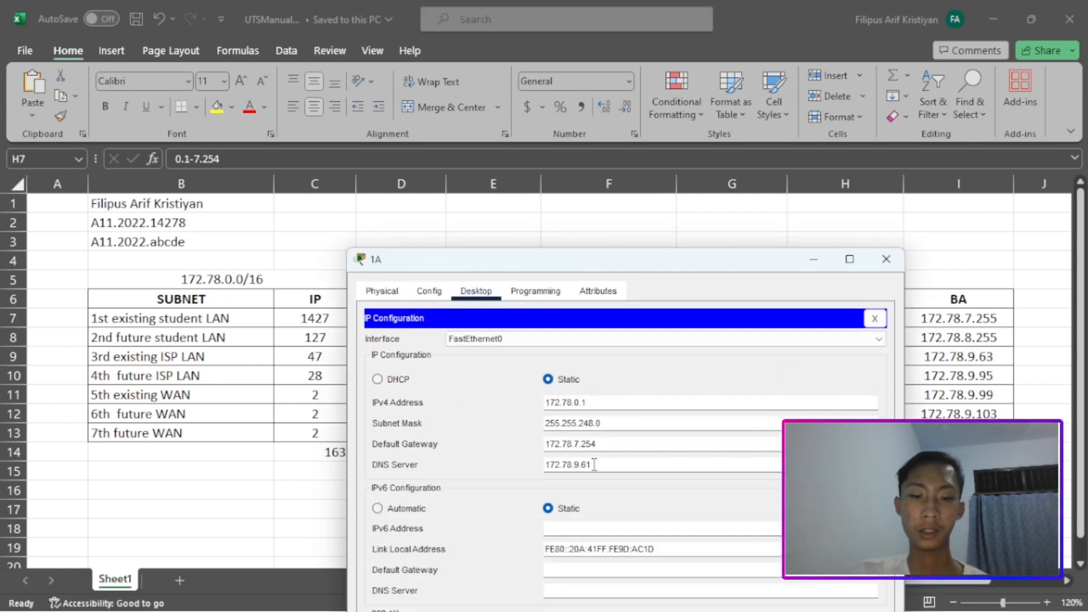
drag(604, 466, 529, 464)
click(528, 472)
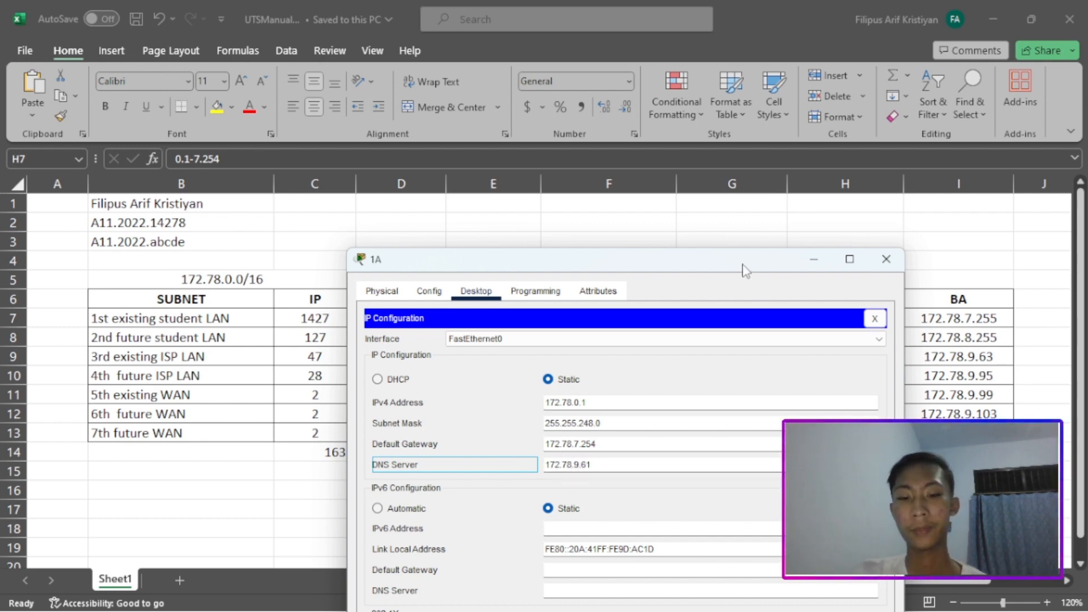
click(873, 259)
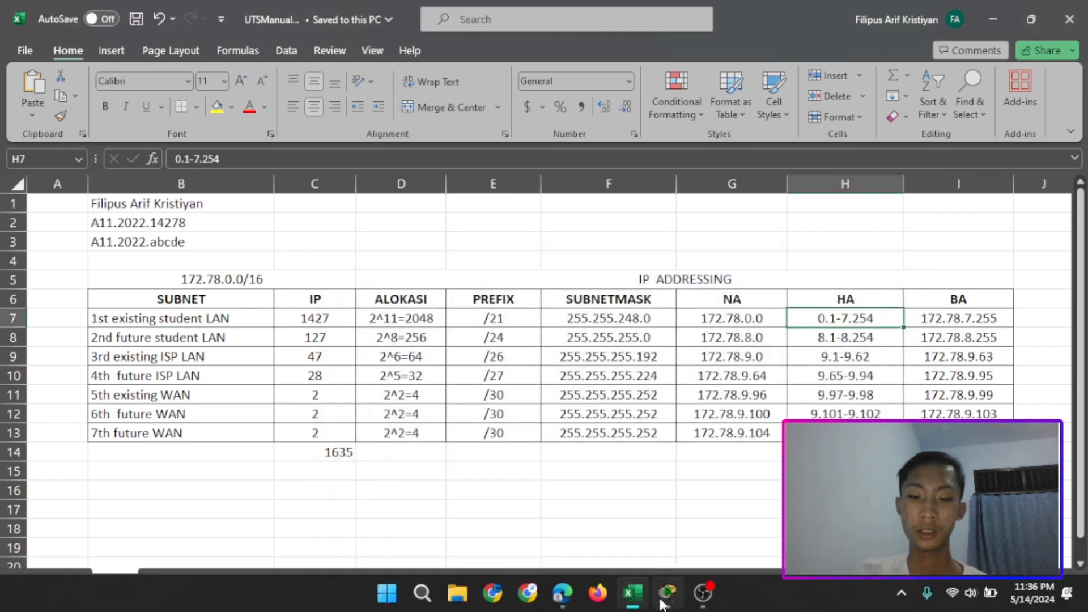
click(668, 604)
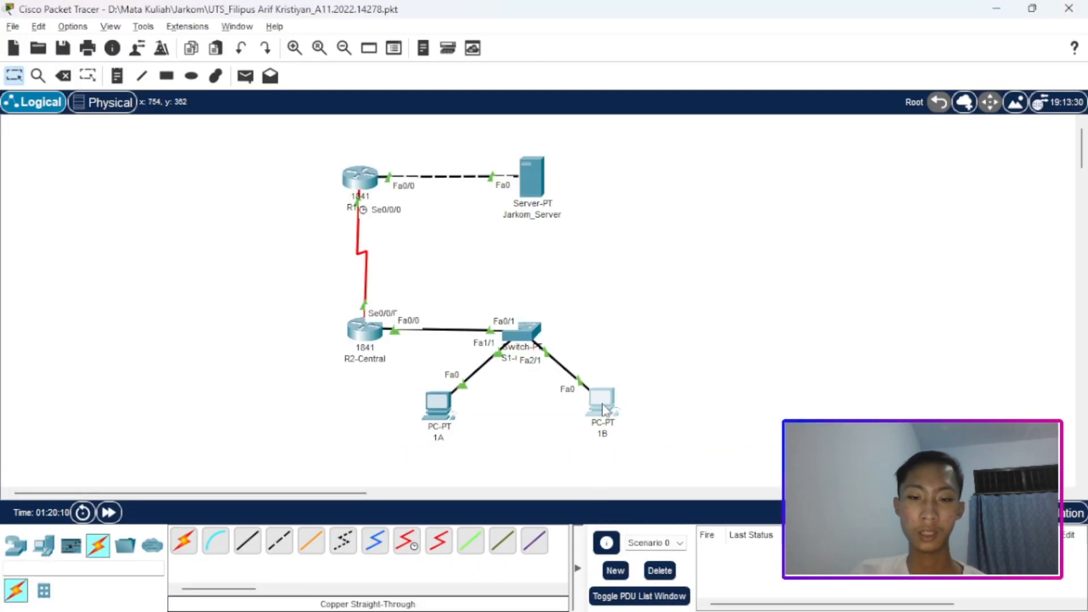
Check PC 1B's static IPv4 address, subnet mask, default gateway and DNS server, then close its window.
click(604, 409)
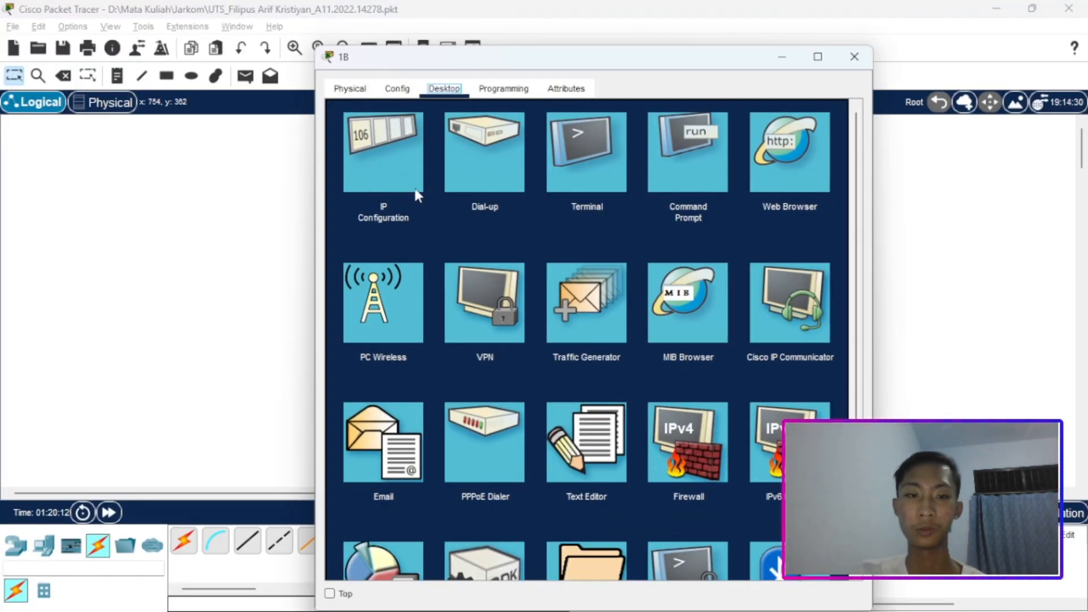
click(393, 159)
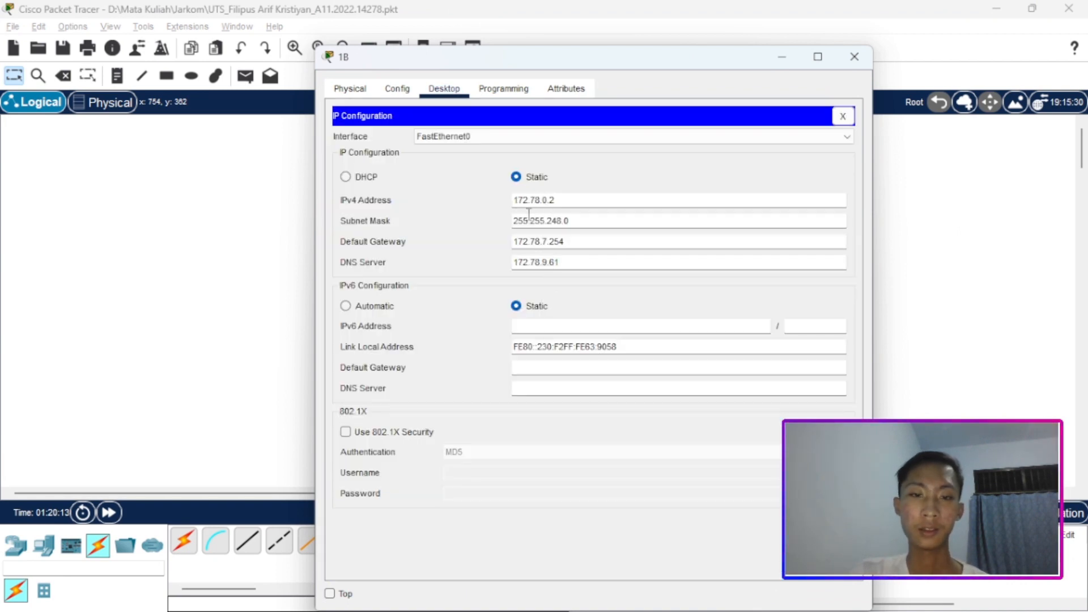
drag(563, 60, 559, 125)
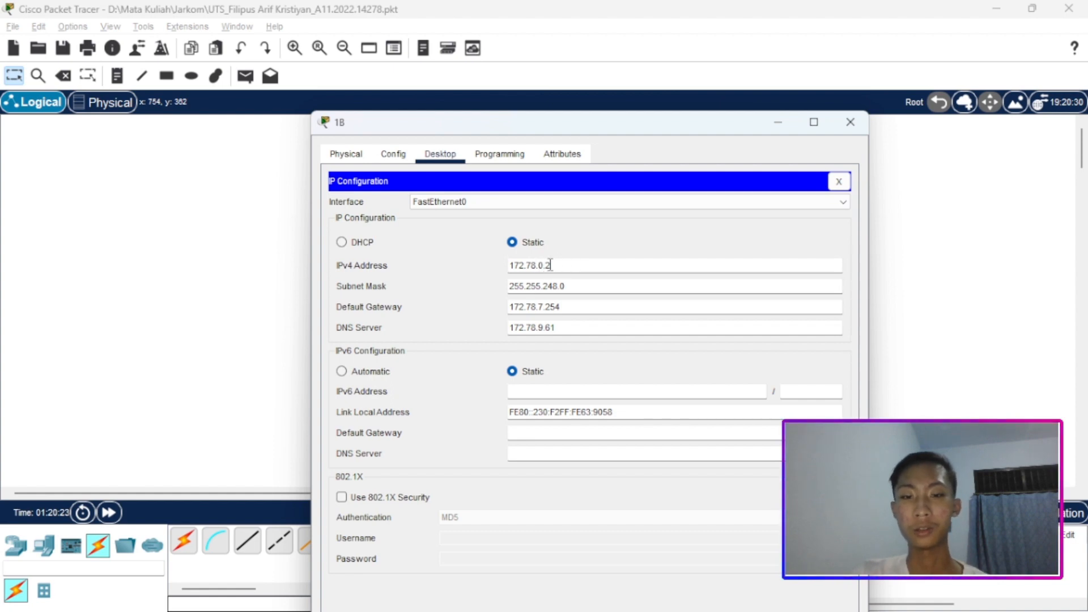
click(542, 287)
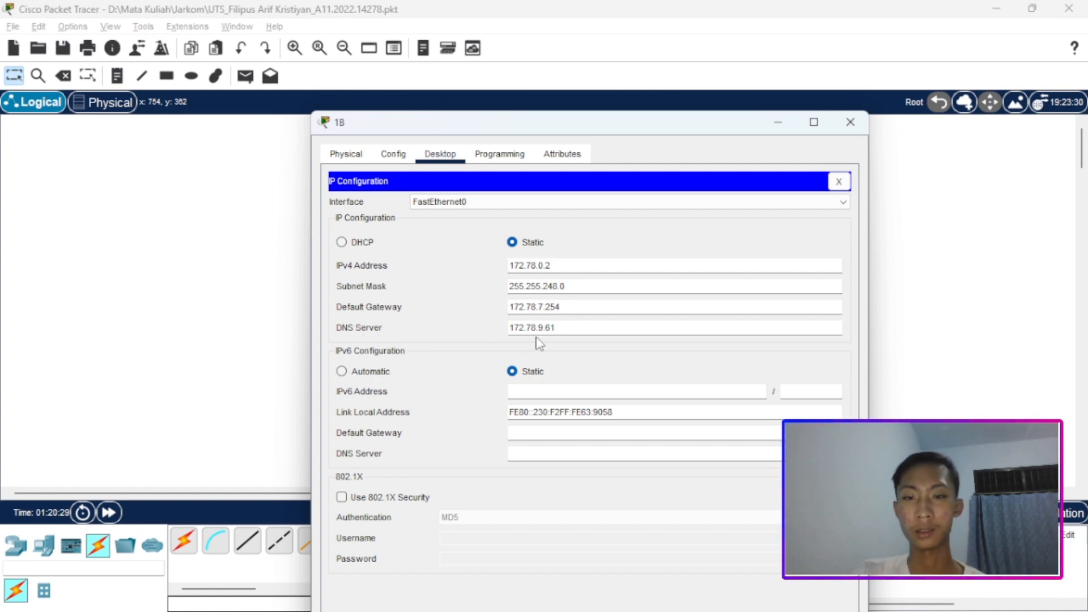
click(852, 124)
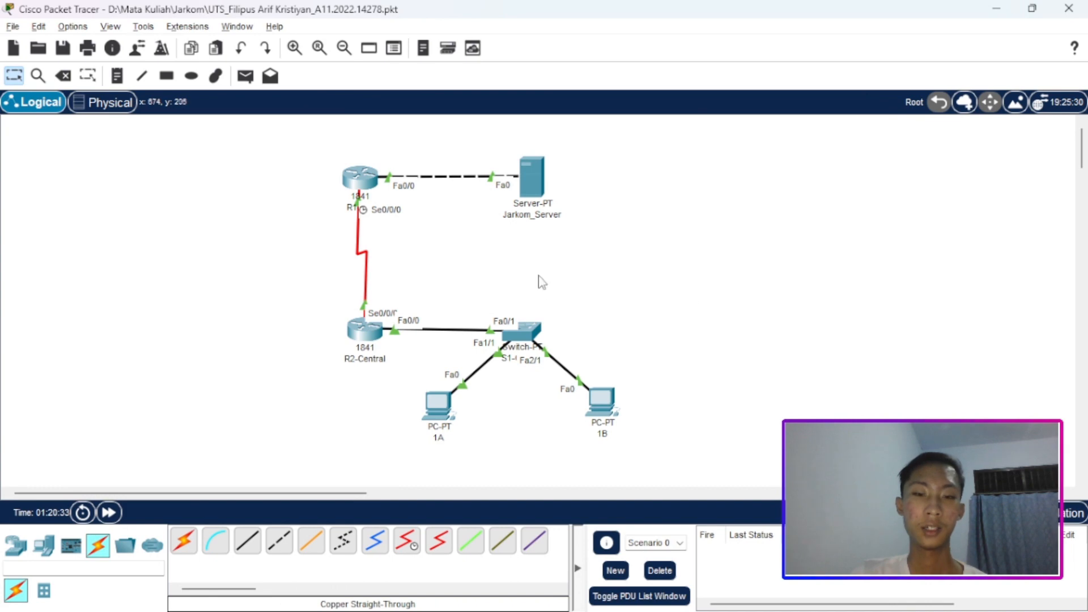
Switch to the exam PDF and review the interface IP address requirements, from the server entry through PC 1A and 1B.
click(572, 596)
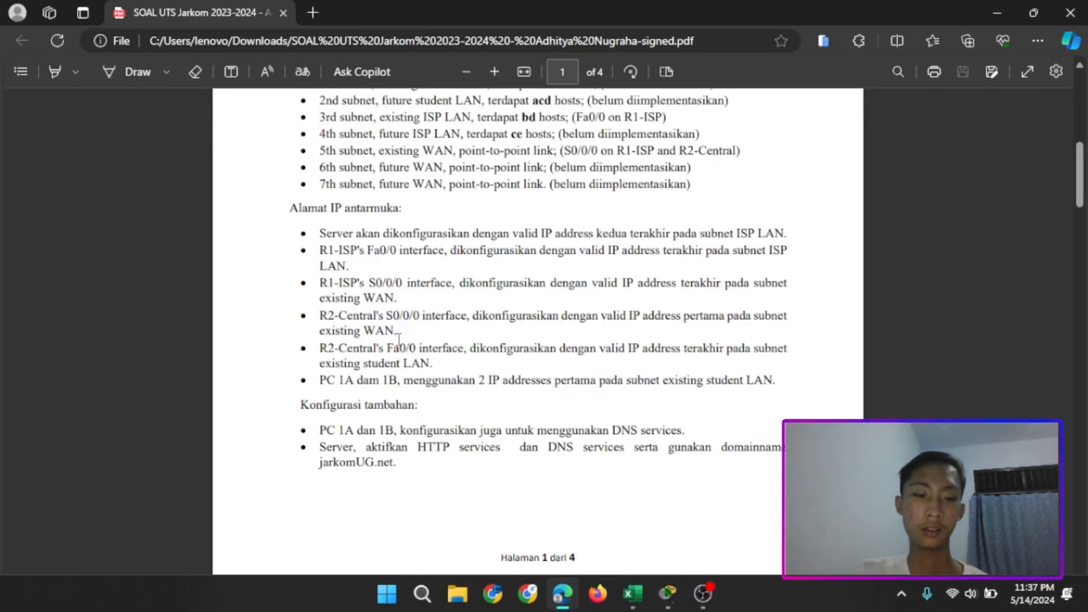
drag(325, 225, 771, 383)
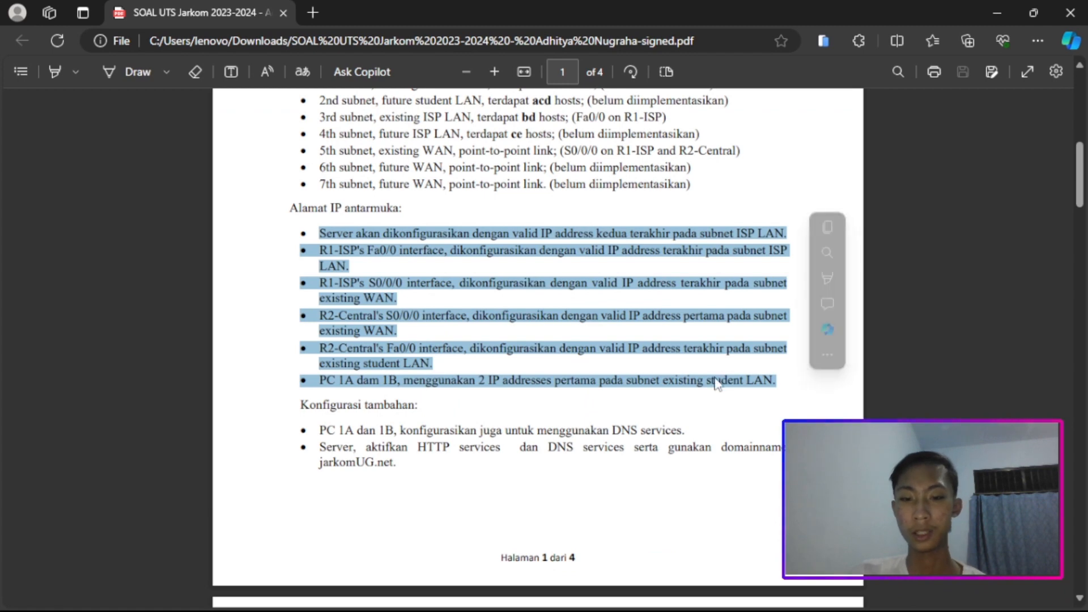
click(462, 403)
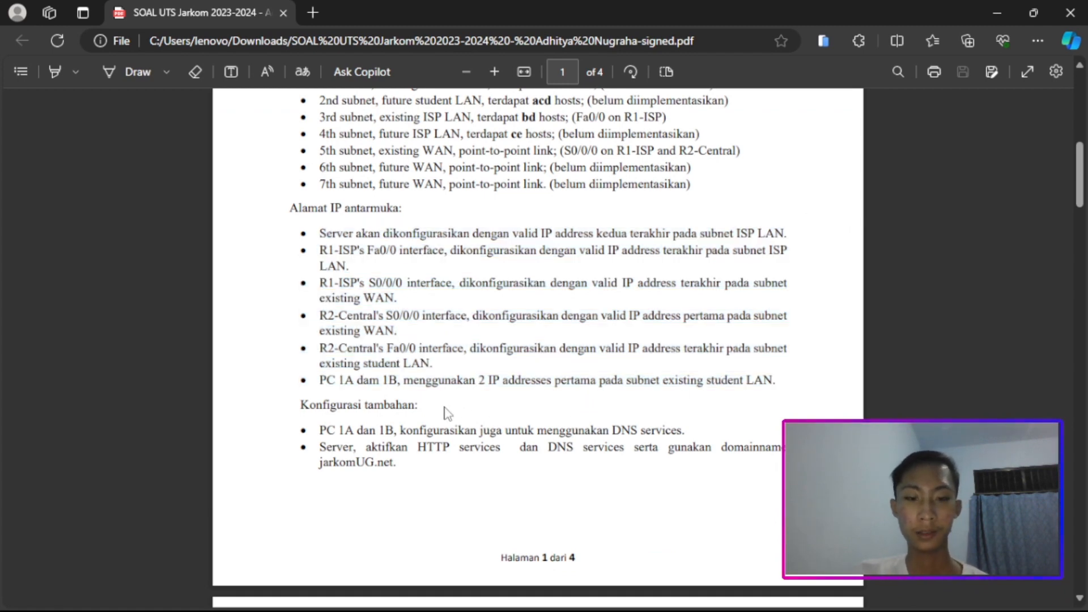
Read the exam's additional configuration requirements for DNS on PC 1A and 1B and for HTTP and DNS services on the server.
scroll(442, 411, down, 1)
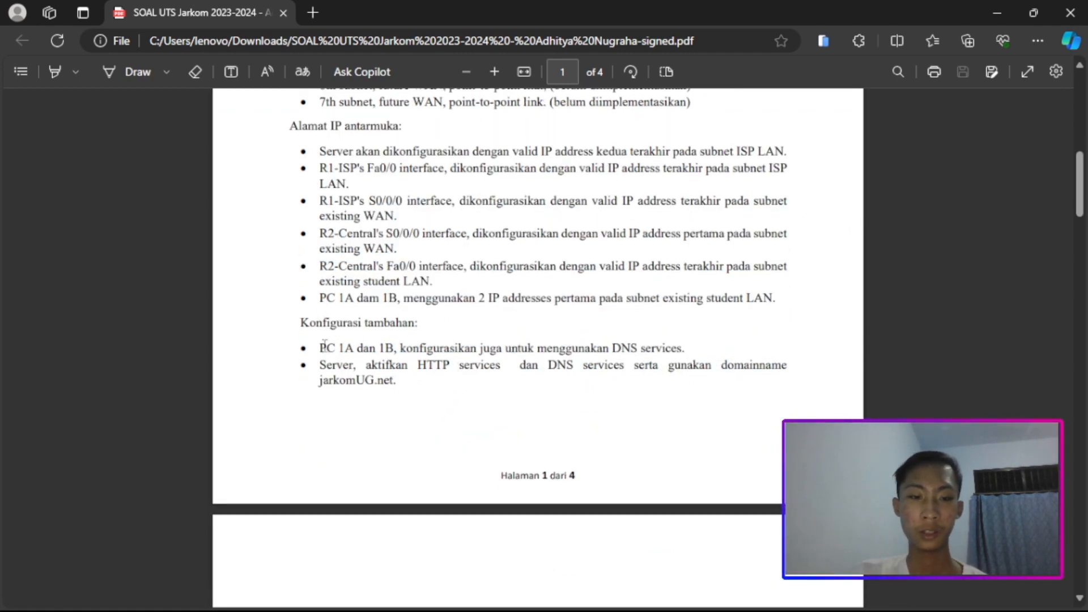
drag(322, 344, 676, 348)
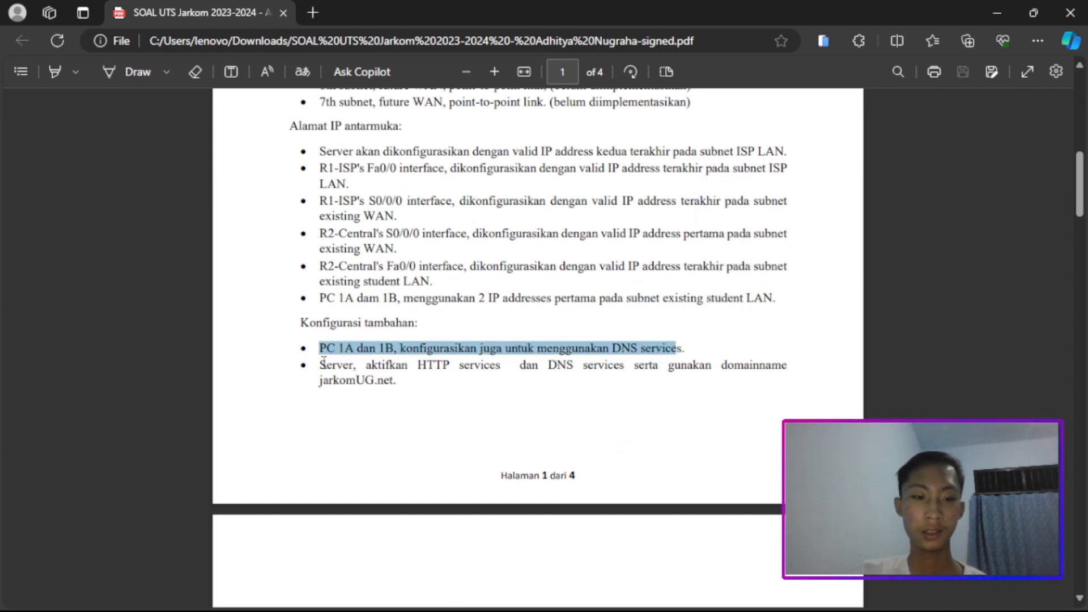
drag(320, 366, 437, 367)
click(419, 384)
scroll(448, 351, up, 1)
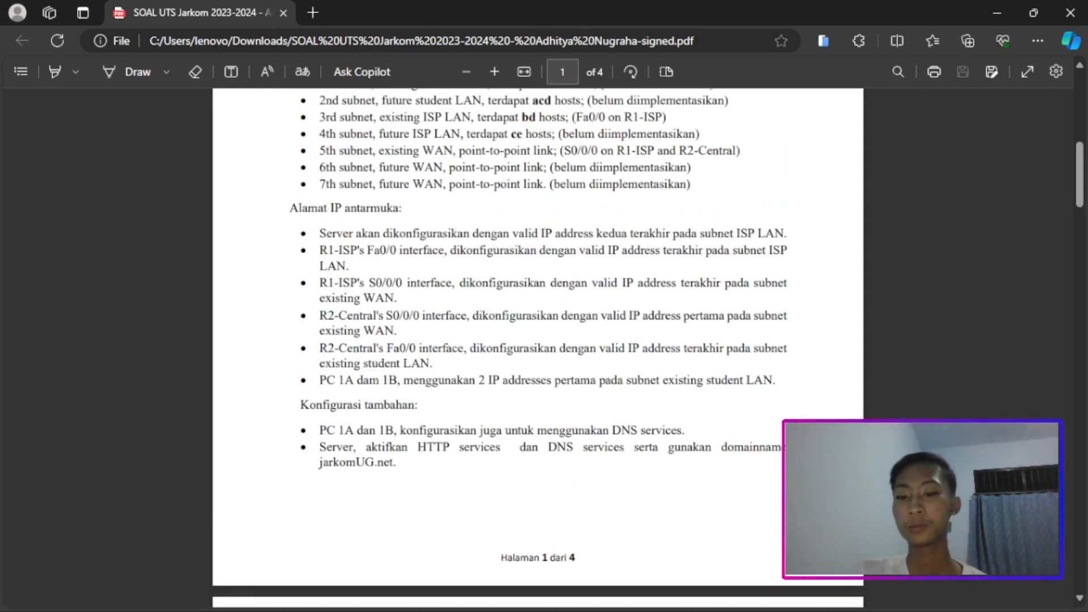
Switch to Packet Tracer and open the static routing settings of router R1-ISP.
click(669, 595)
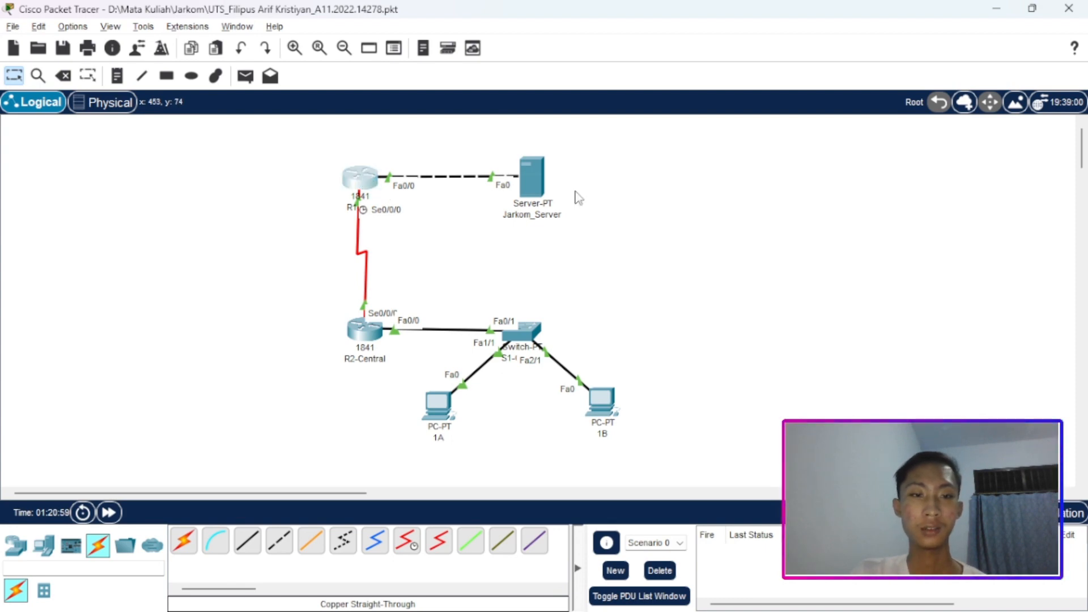
click(361, 180)
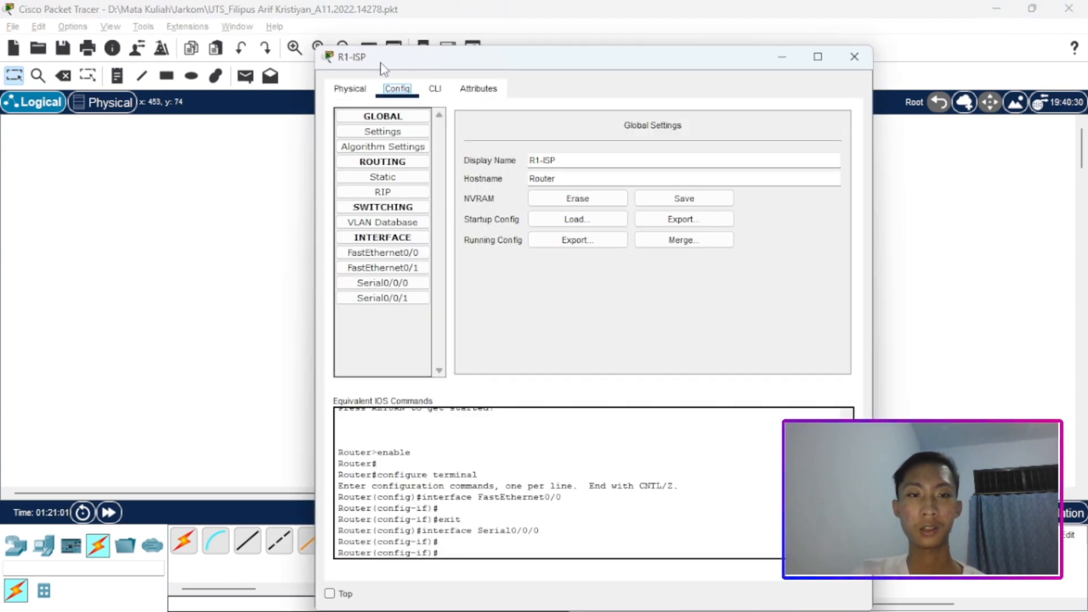
click(377, 180)
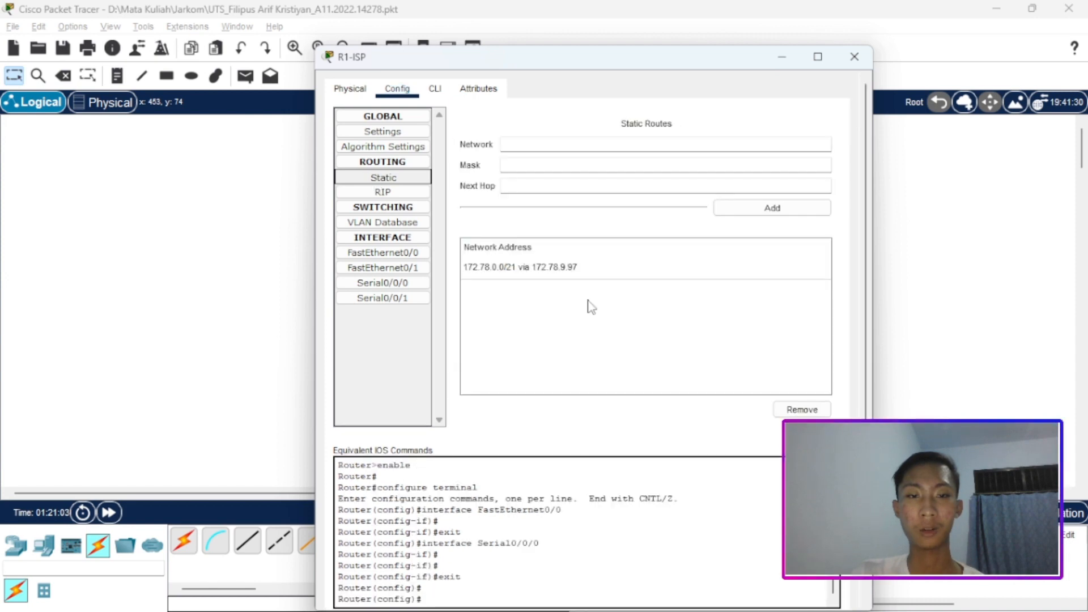
click(539, 145)
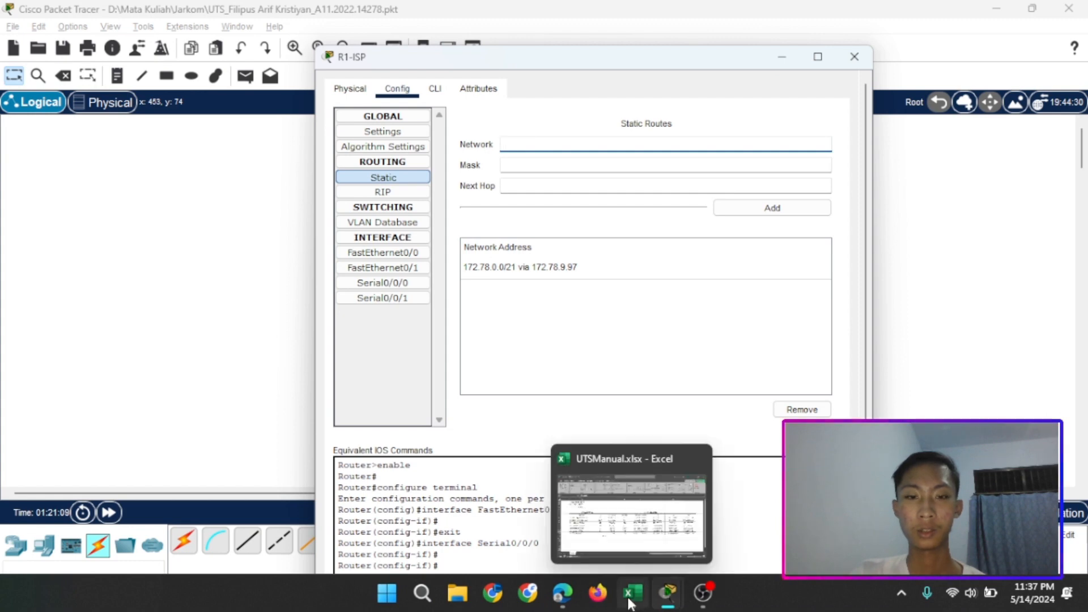
Look up the 1st existing student LAN in the Excel plan and locate that LAN in the Packet Tracer topology.
click(632, 601)
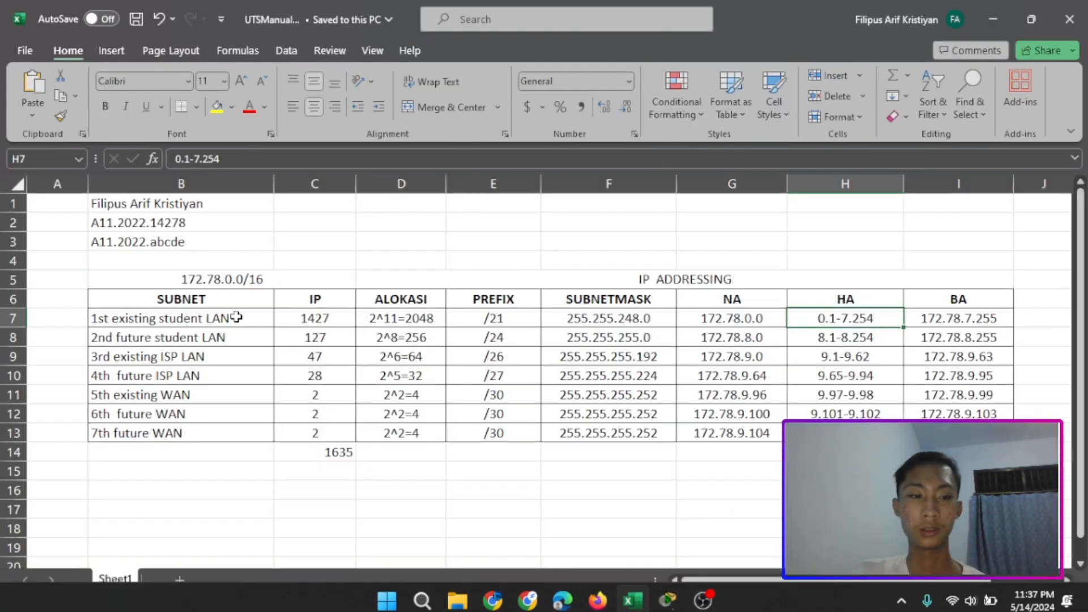
mouse_move(667, 592)
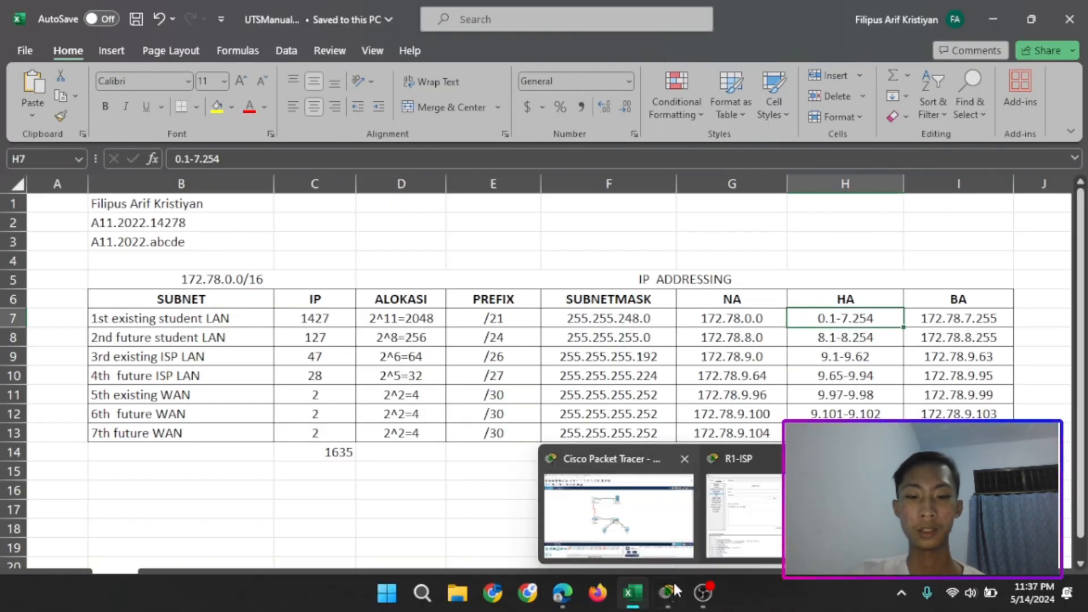
click(640, 524)
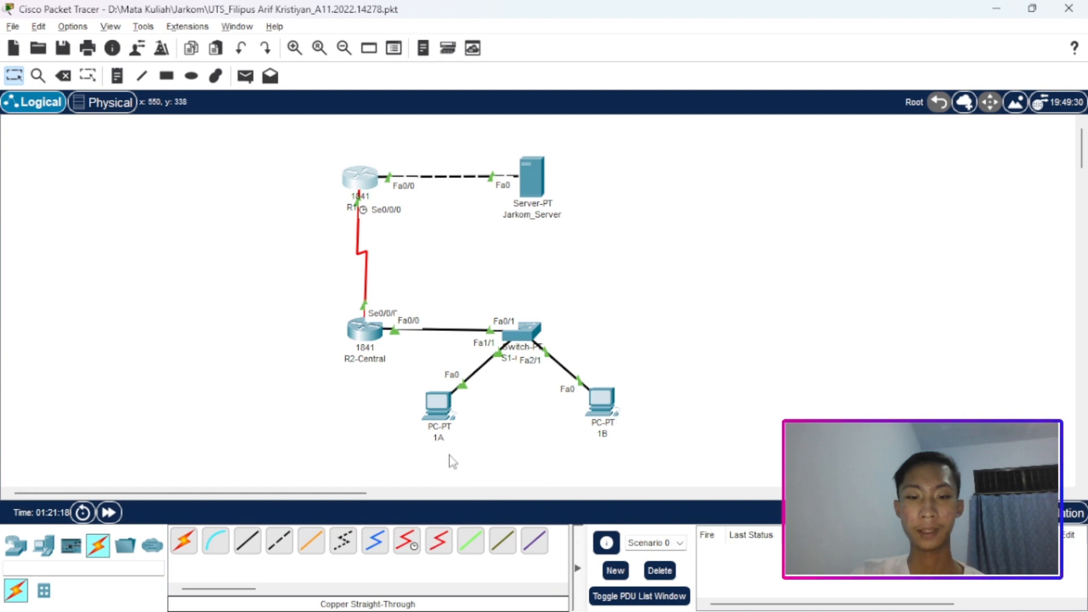
click(633, 594)
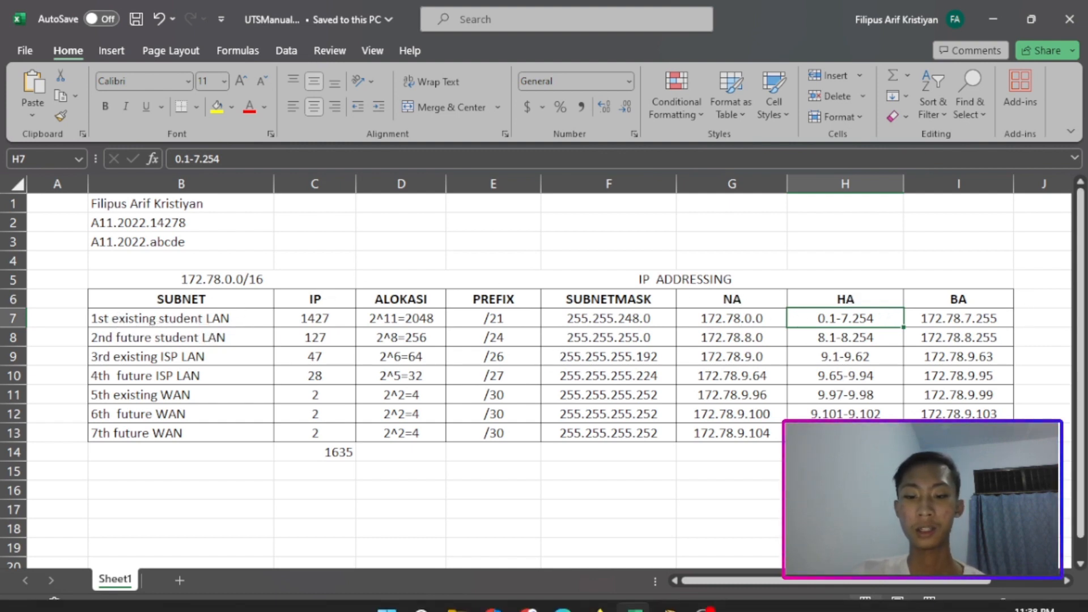
Place R1-ISP's static routes window over the Excel plan and compare its route with the 1st existing student LAN row.
mouse_move(668, 594)
click(757, 506)
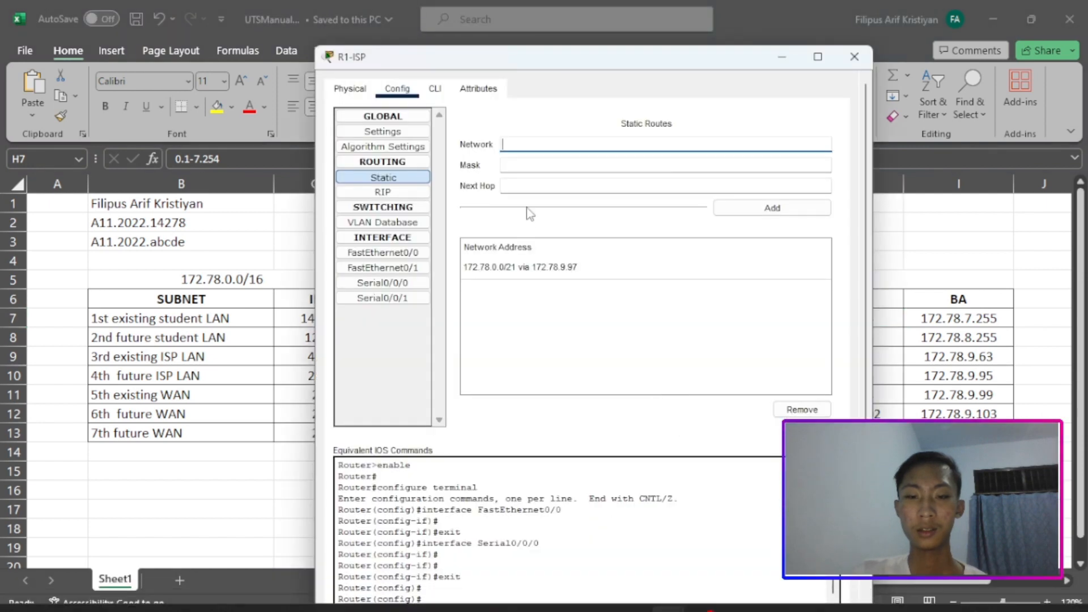
drag(630, 58, 363, 66)
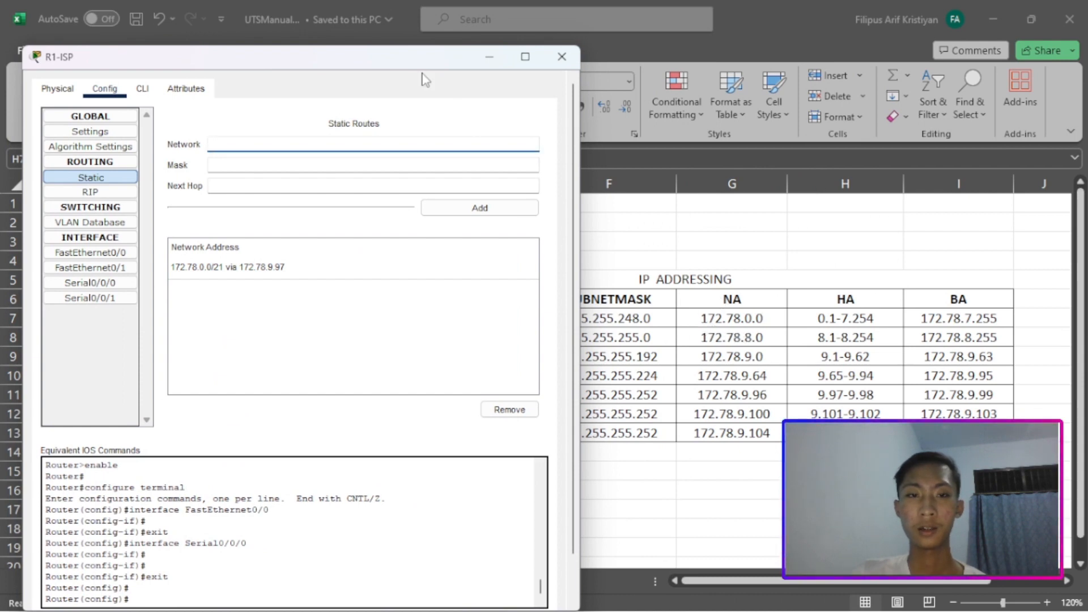
drag(424, 66, 436, 356)
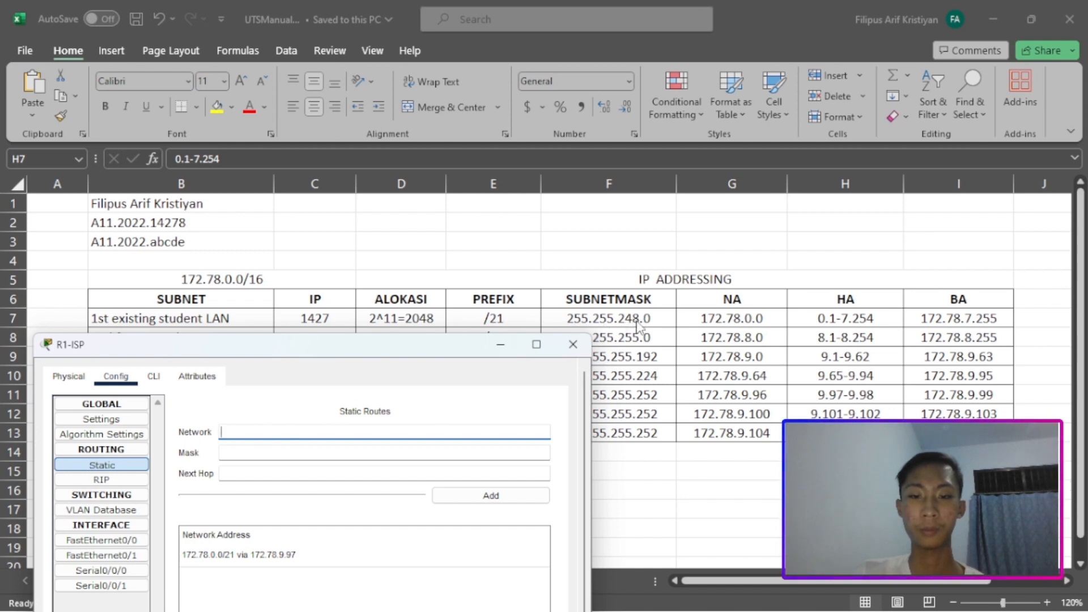
click(250, 474)
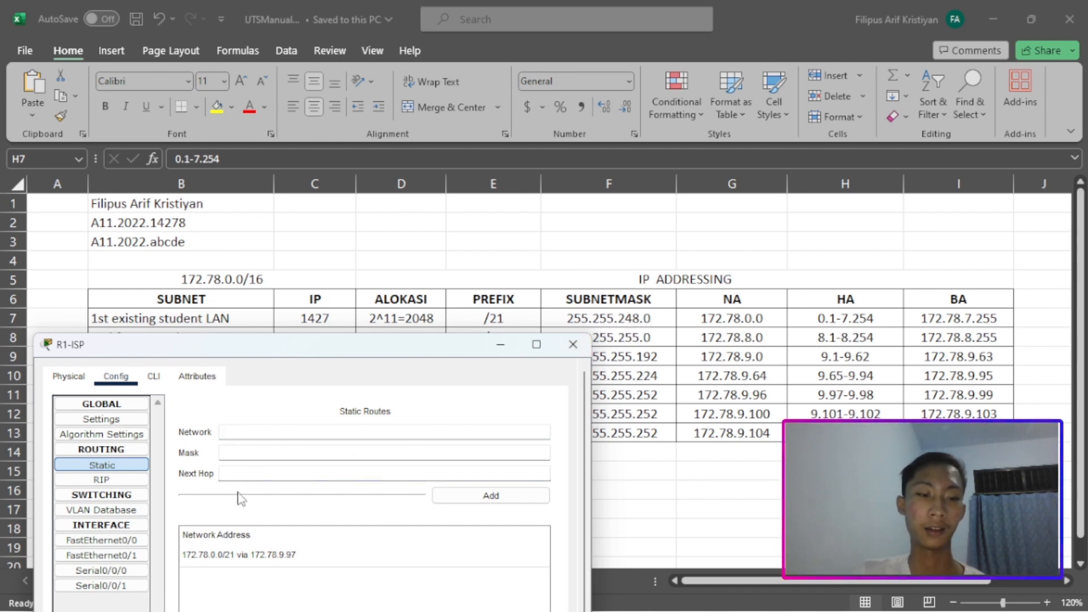
drag(294, 343, 298, 267)
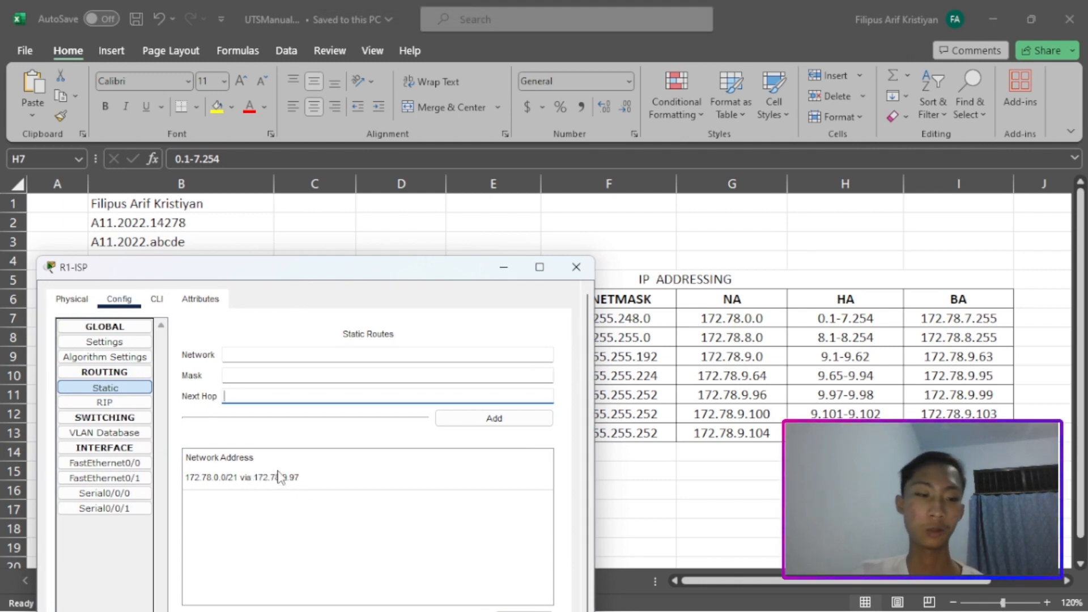
Check the next hop of R1-ISP's static route against the 5th existing WAN row in Excel, then close the router's window.
drag(322, 272, 589, 163)
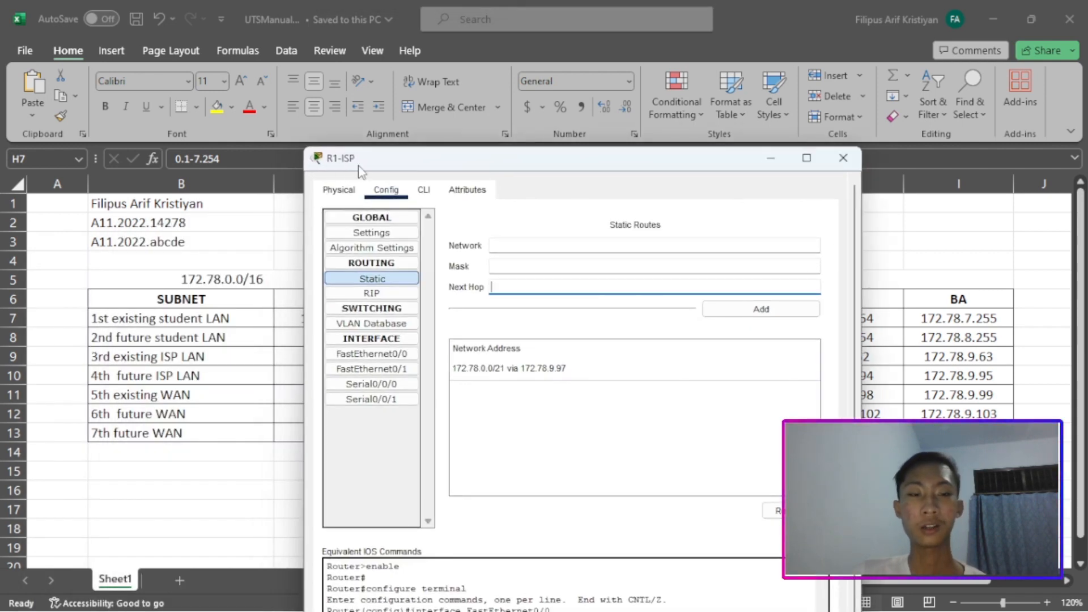
drag(359, 171, 295, 426)
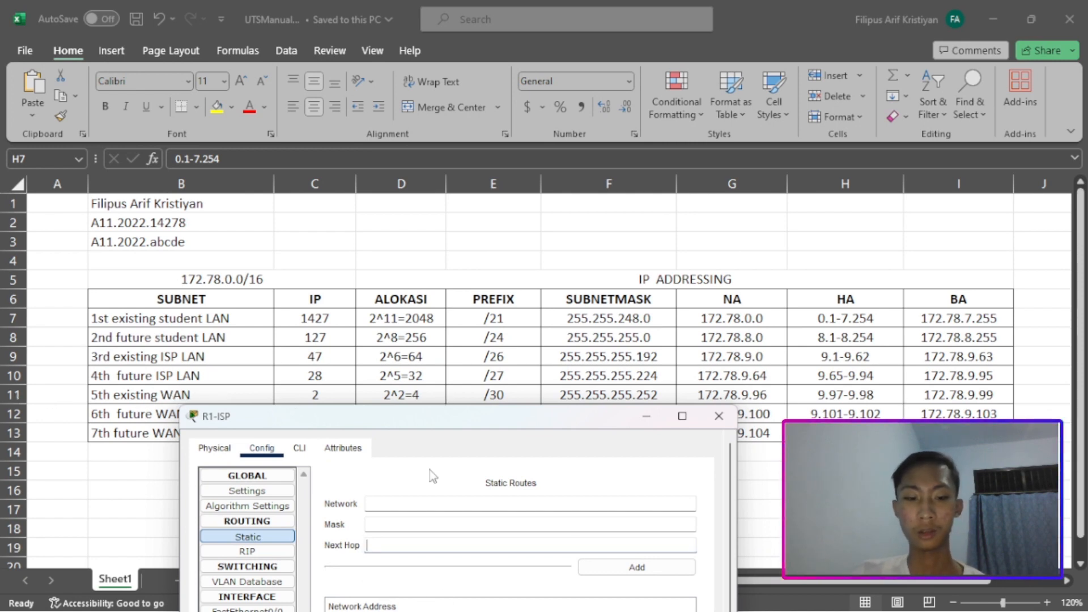
drag(445, 418, 450, 302)
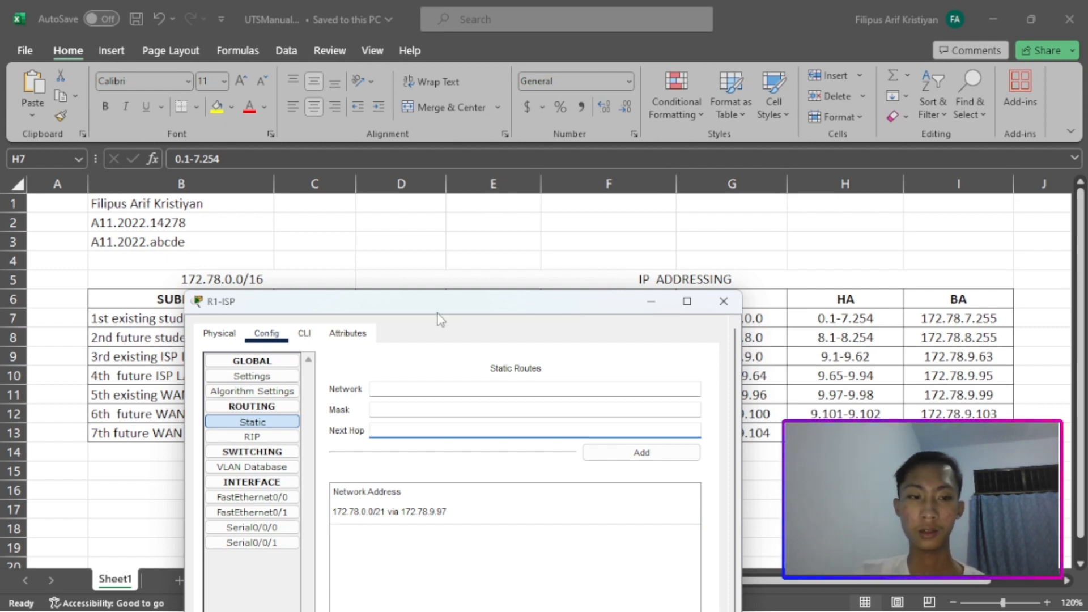
click(413, 517)
drag(425, 313, 372, 238)
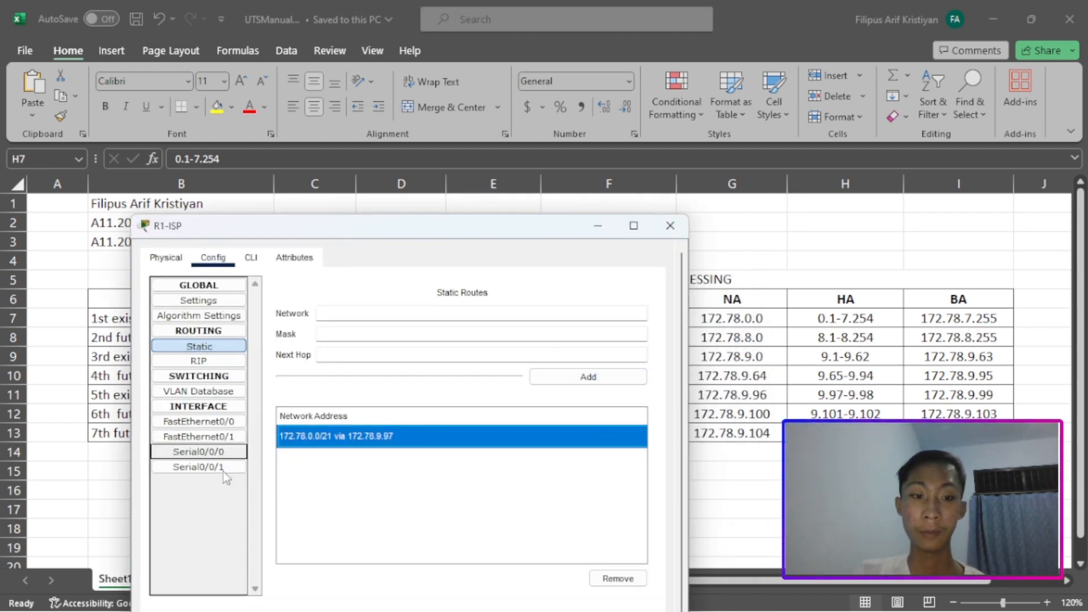
click(670, 226)
Return to the Packet Tracer topology and open router R2-Central's static routing settings to view its route.
click(667, 595)
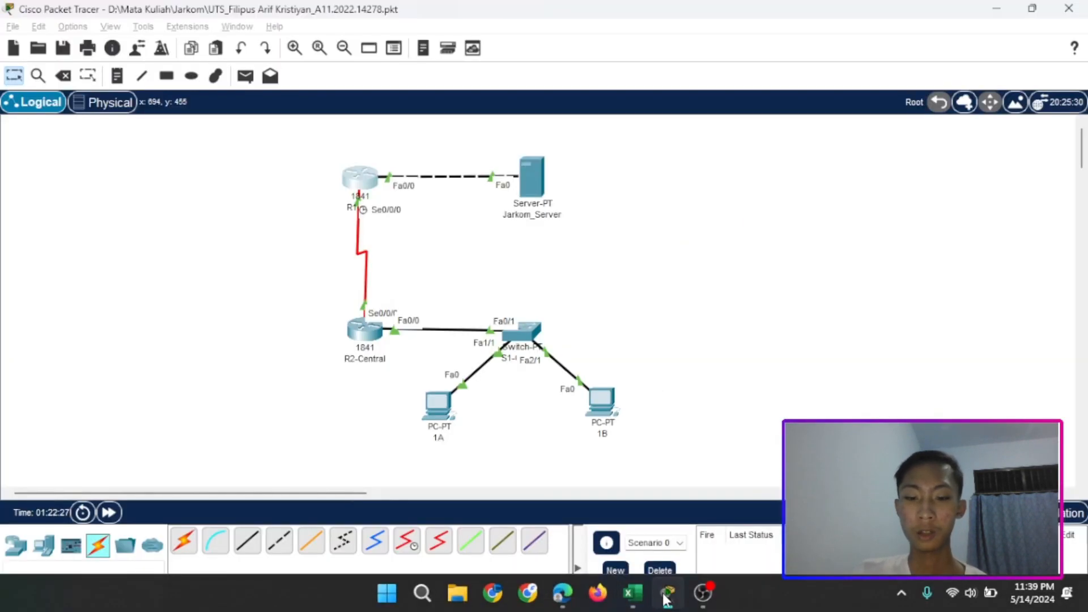
click(368, 337)
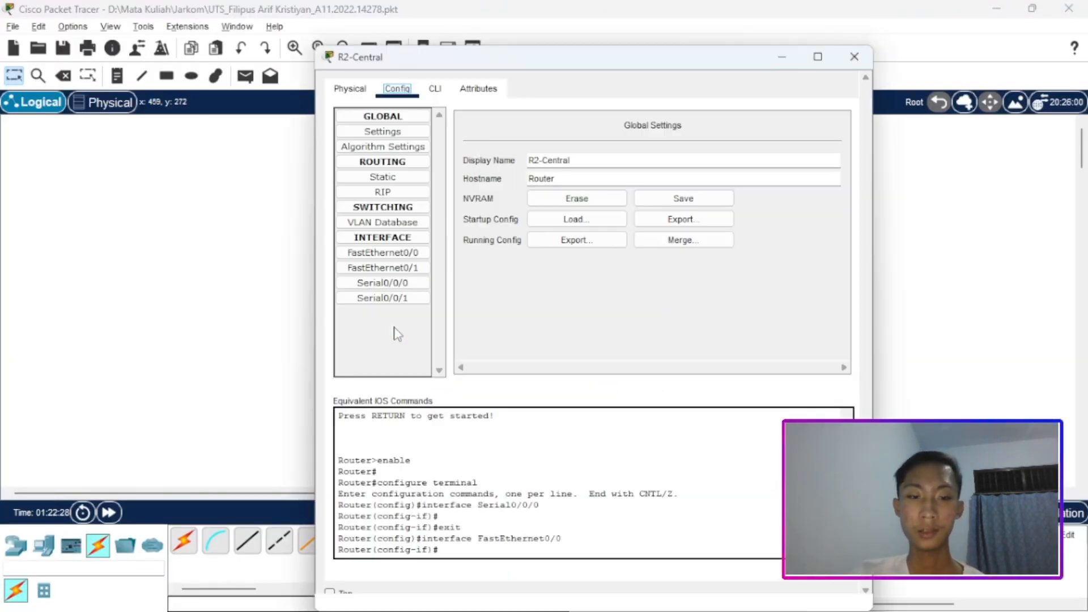
drag(579, 60, 406, 110)
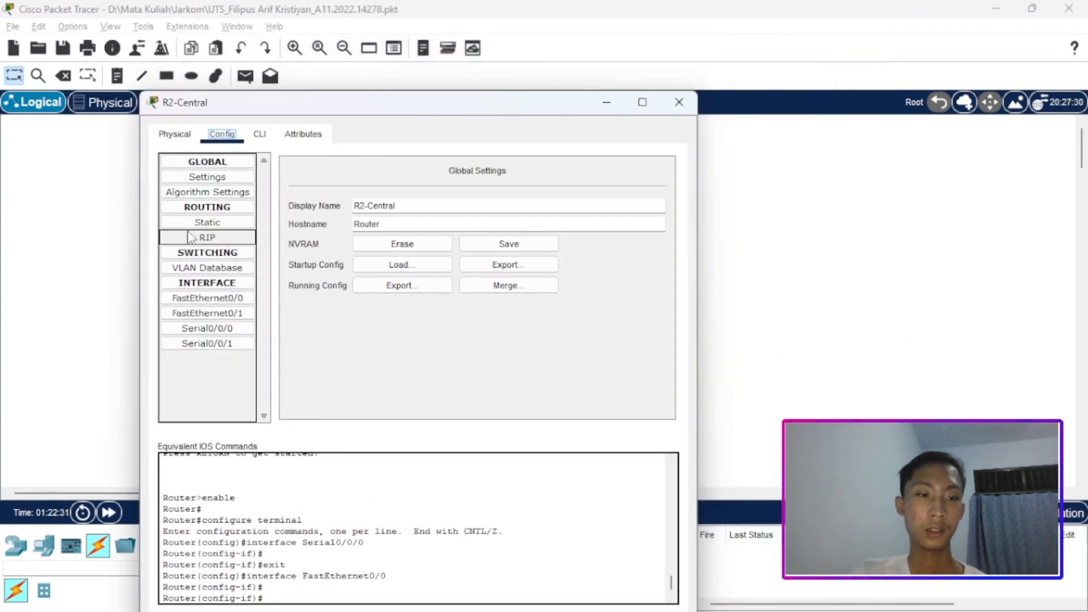
click(207, 222)
drag(475, 103, 384, 148)
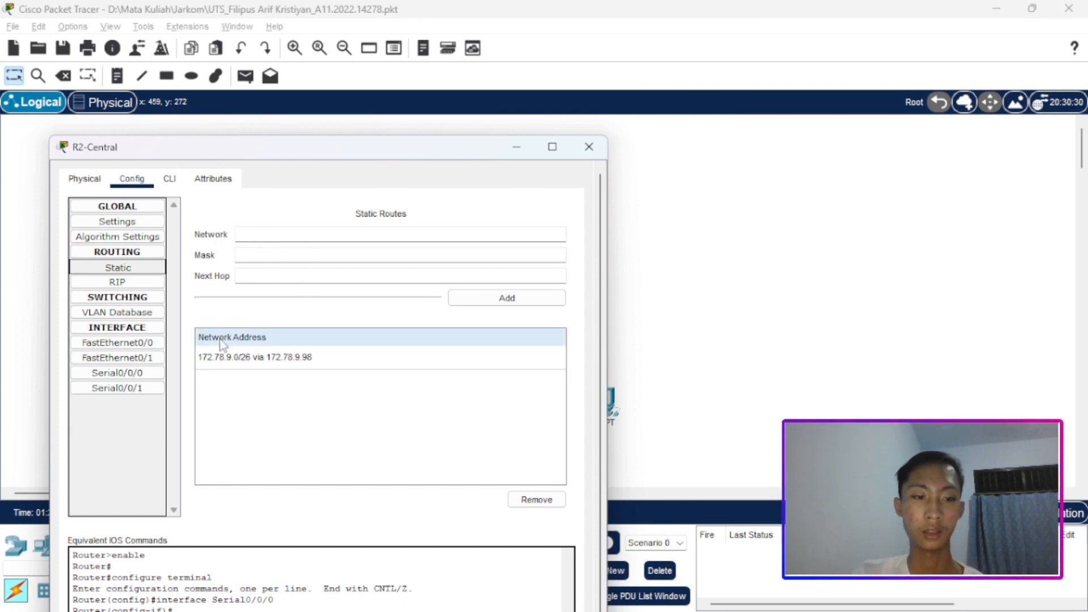
Switch to the Excel plan and select the 3rd existing ISP LAN row to compare it with R2-Central's static route.
mouse_move(682, 608)
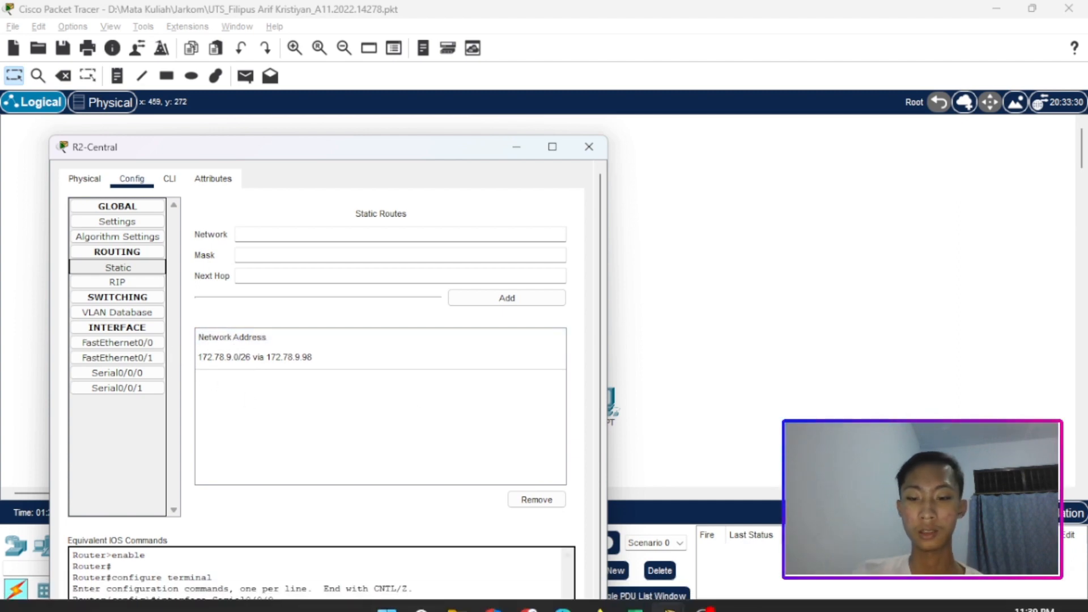
mouse_move(633, 593)
click(636, 516)
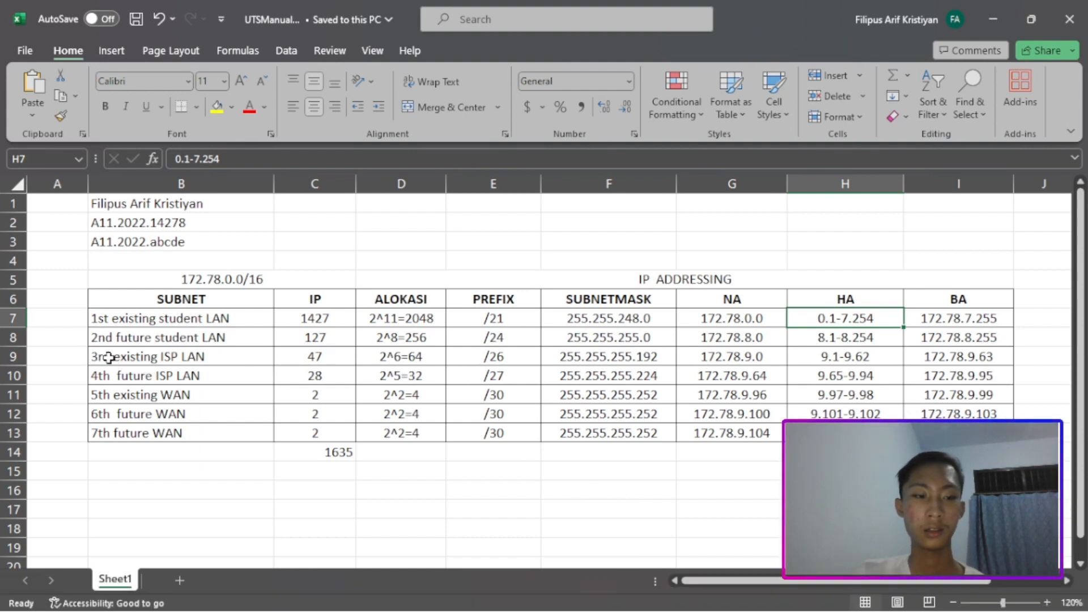
click(253, 357)
drag(252, 357, 932, 354)
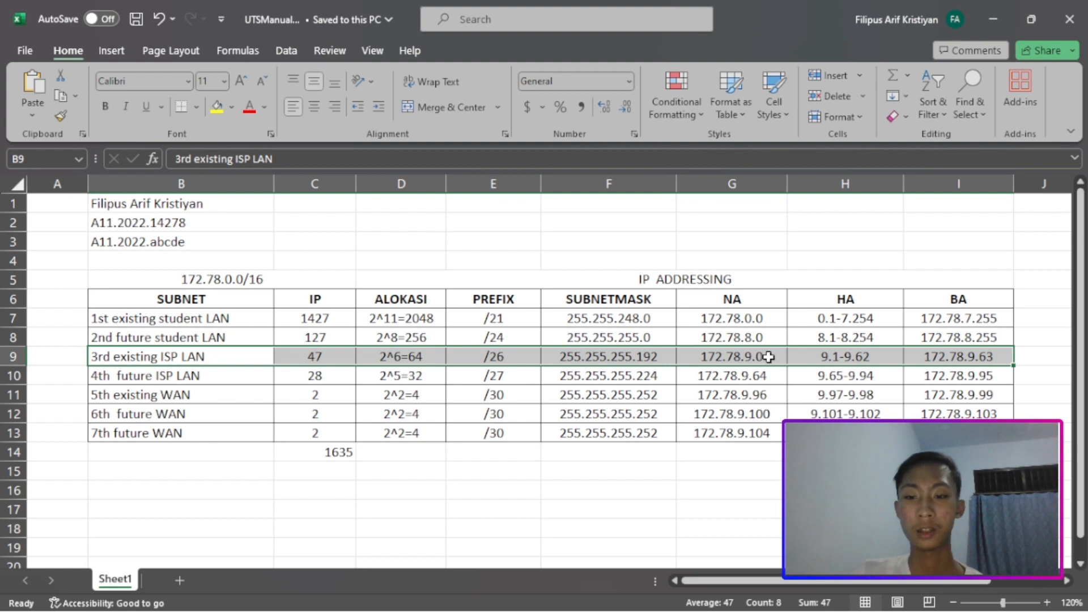
Bring R2-Central's static routes window over the Excel plan, compare its route with the subnet table, and close the router's window.
click(742, 510)
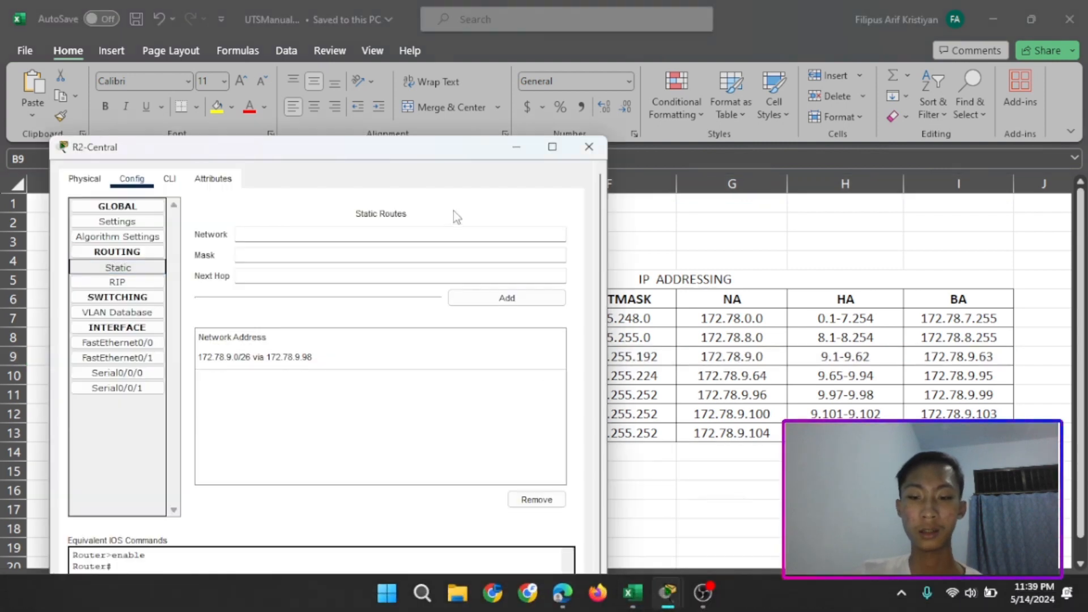
drag(448, 148, 392, 140)
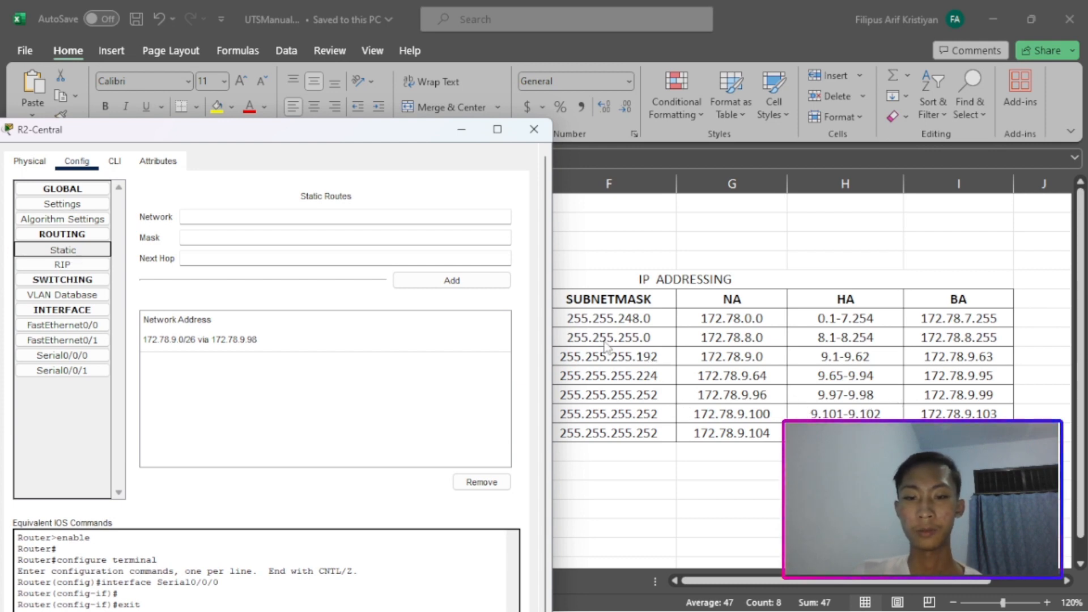
drag(389, 137, 359, 395)
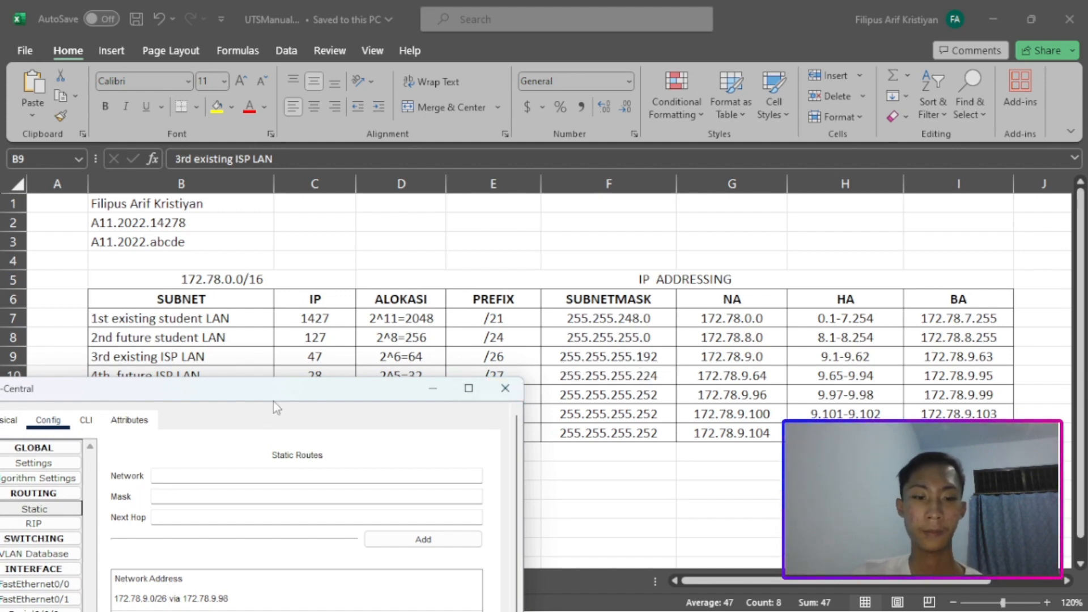
drag(283, 396, 325, 197)
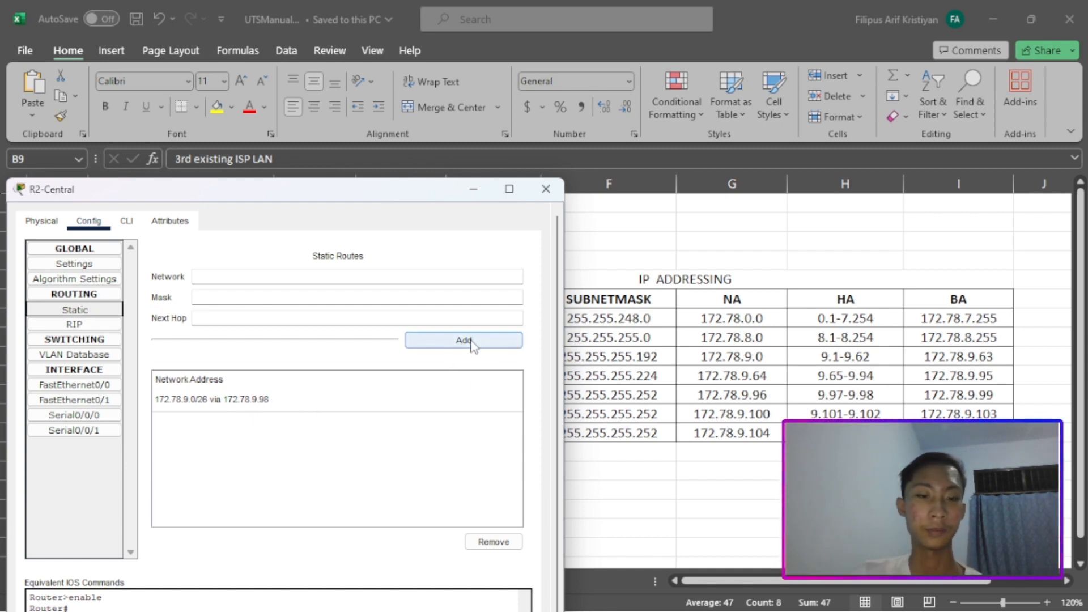
click(173, 403)
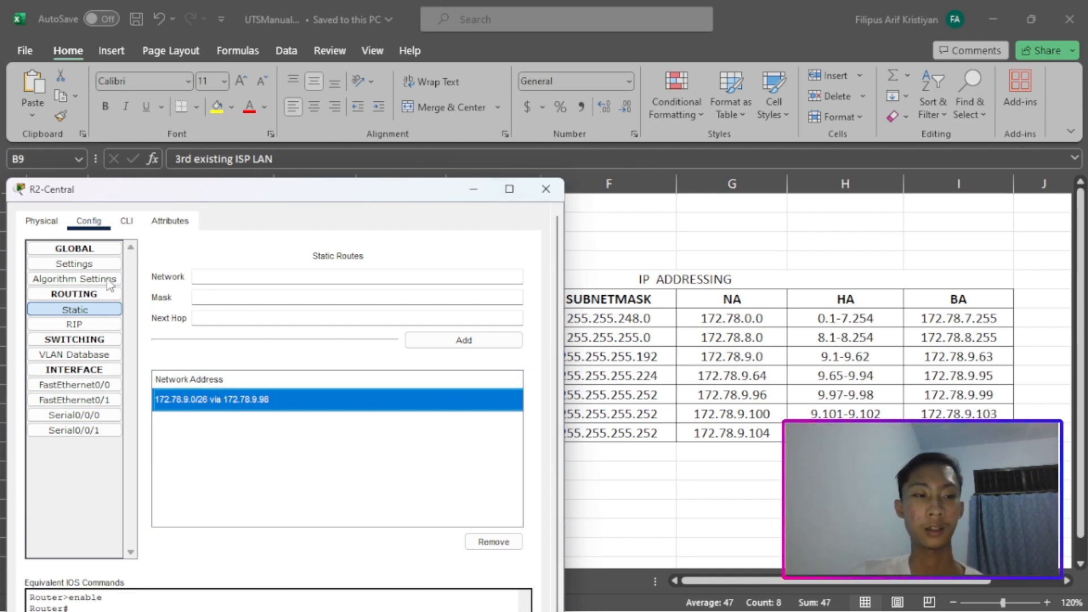
click(546, 191)
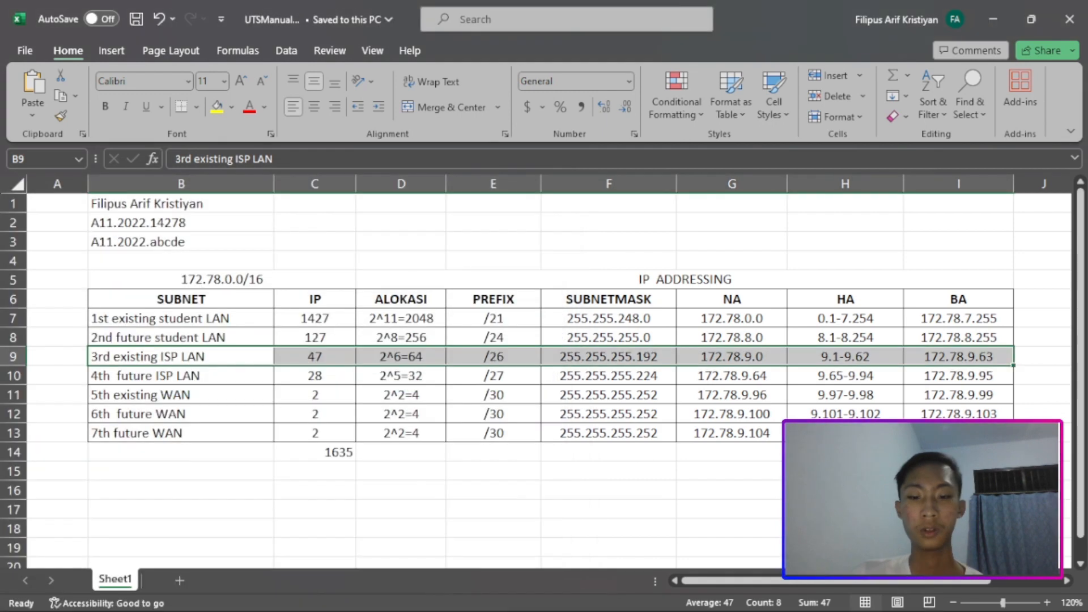
Switch to the exam PDF and read the Tugas 3 instructions on configuring the network devices through Config mode.
click(562, 593)
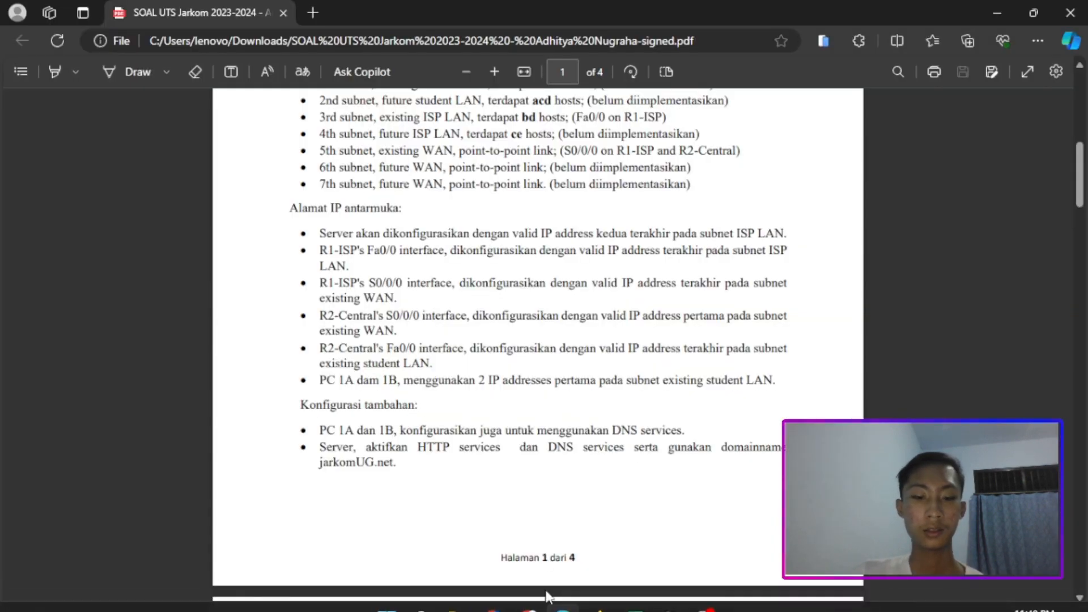
click(664, 596)
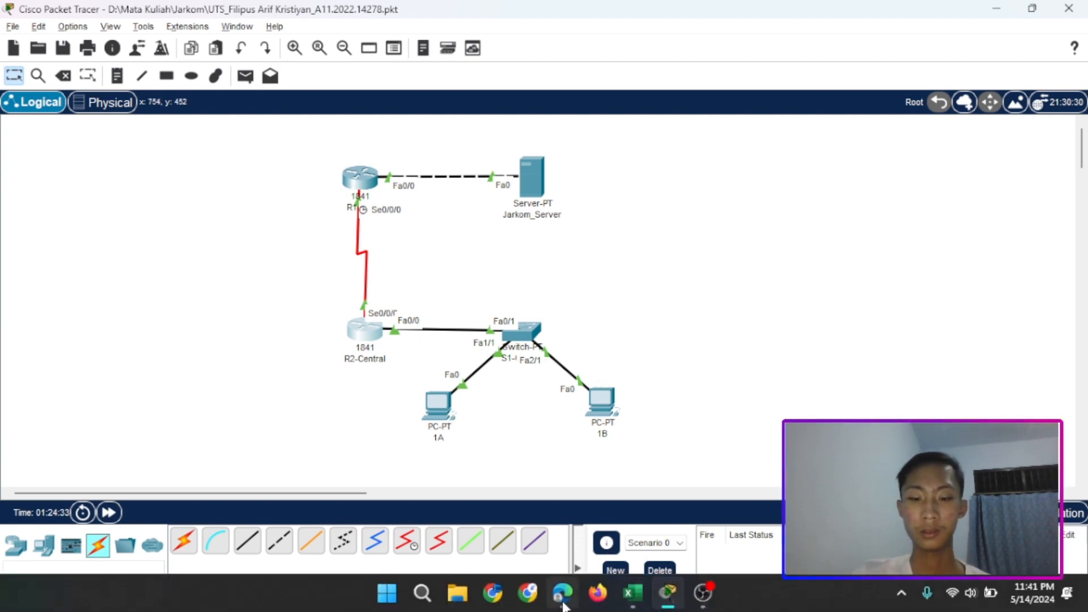
click(561, 593)
scroll(479, 343, down, 15)
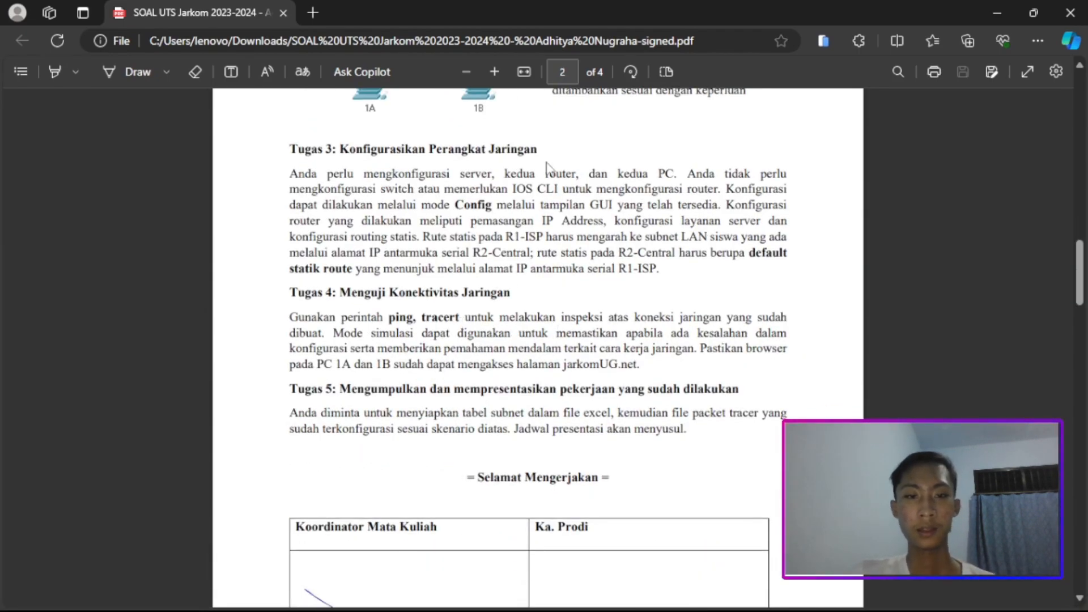
drag(340, 149, 543, 154)
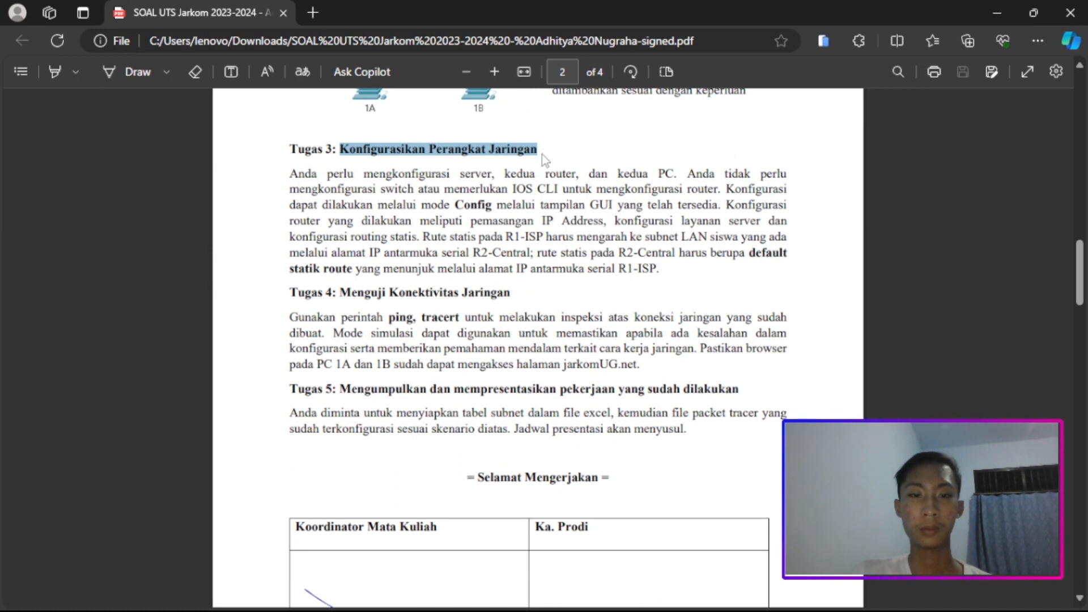
click(491, 250)
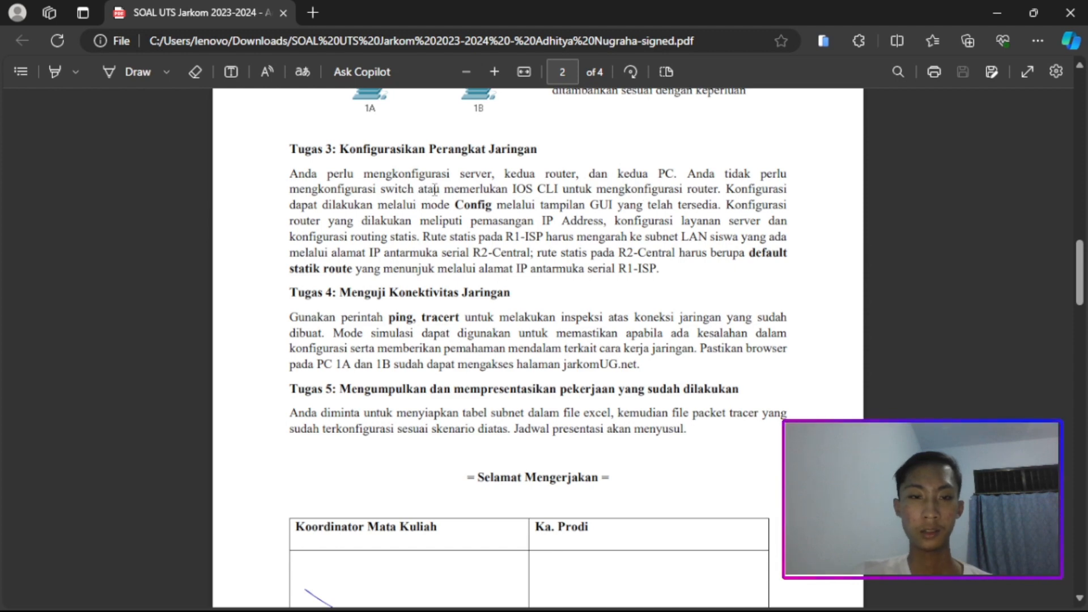
double_click(470, 204)
click(556, 271)
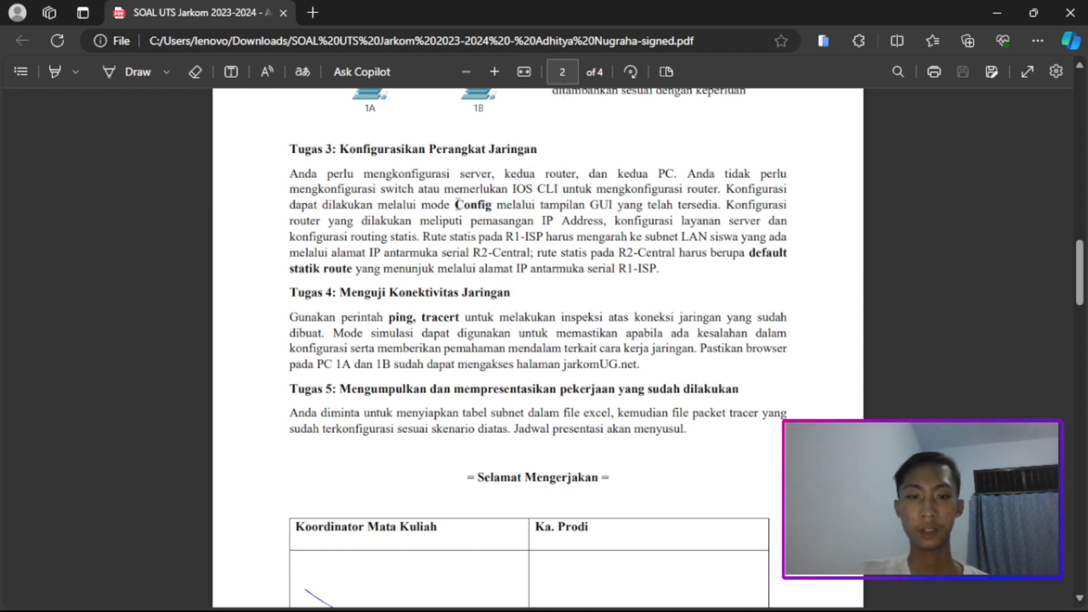
drag(407, 221, 588, 253)
click(690, 250)
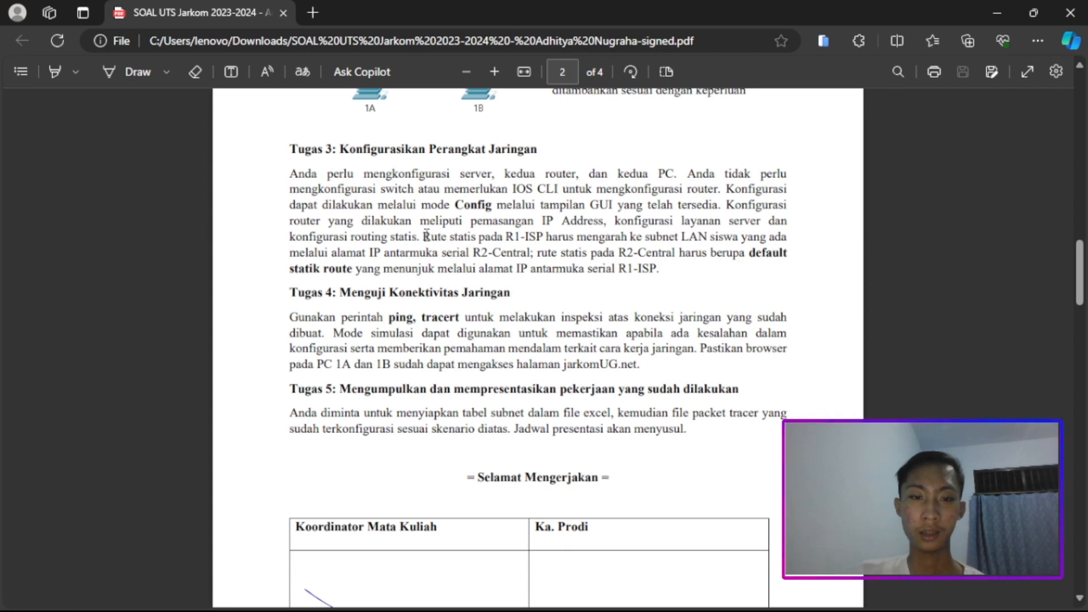
Review the Tugas 3 static route requirements for R1-ISP and R2-Central in the exam PDF.
drag(423, 236, 754, 237)
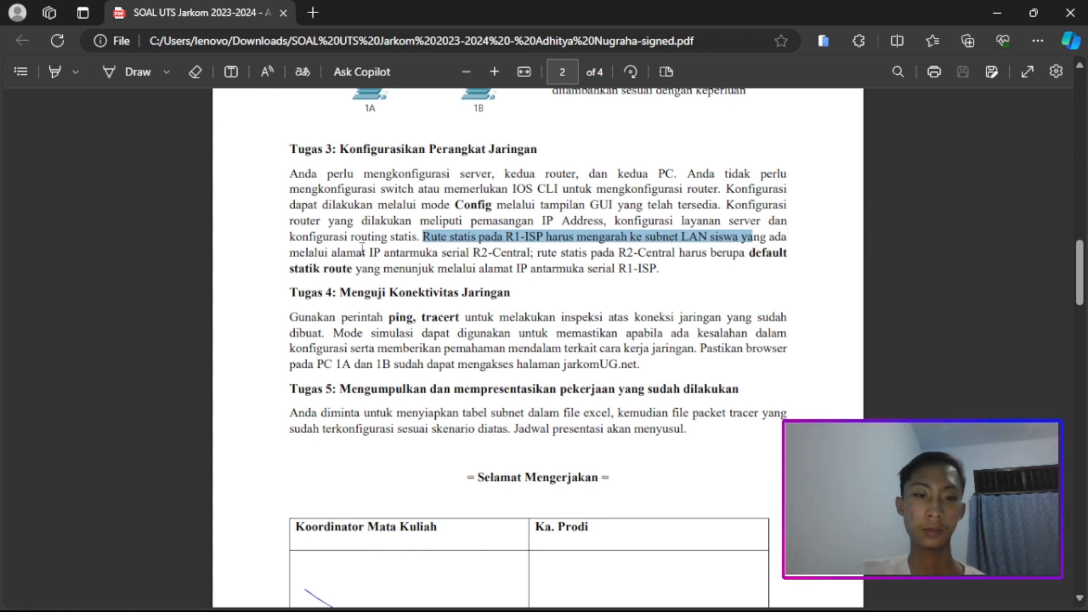
drag(363, 253, 487, 268)
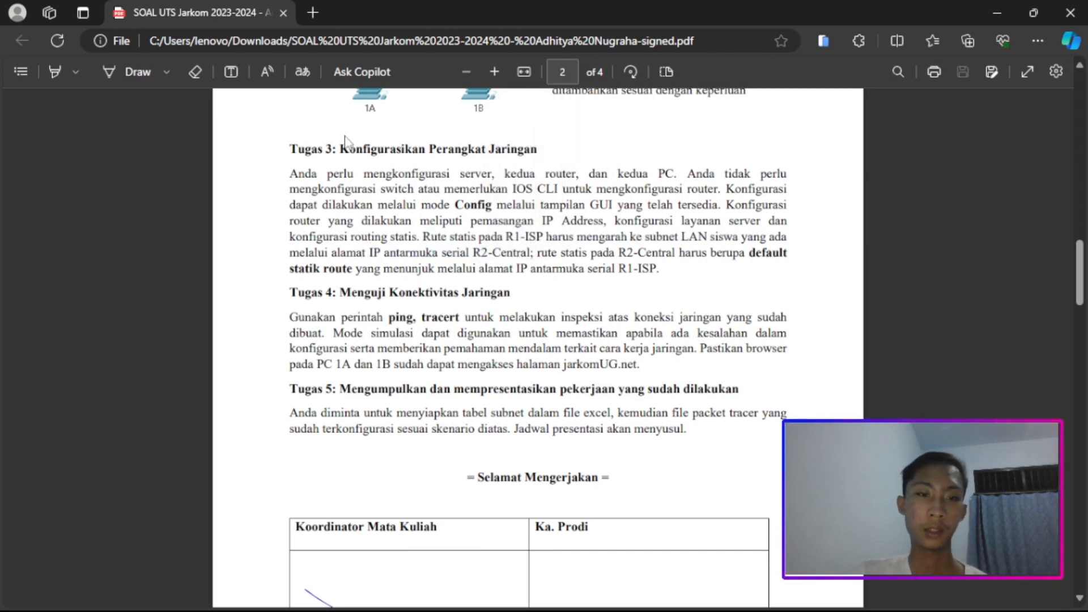
drag(350, 148, 567, 157)
click(548, 237)
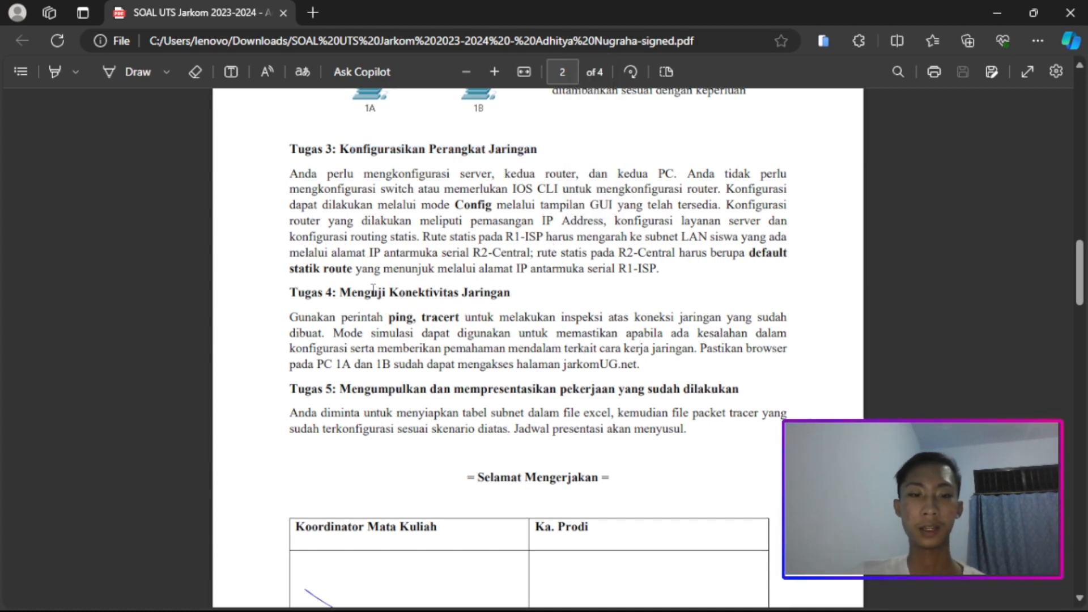
View Tugas 4 in the PDF, then switch to Packet Tracer and open PC 1A's Command Prompt beside the topology.
scroll(373, 289, down, 2)
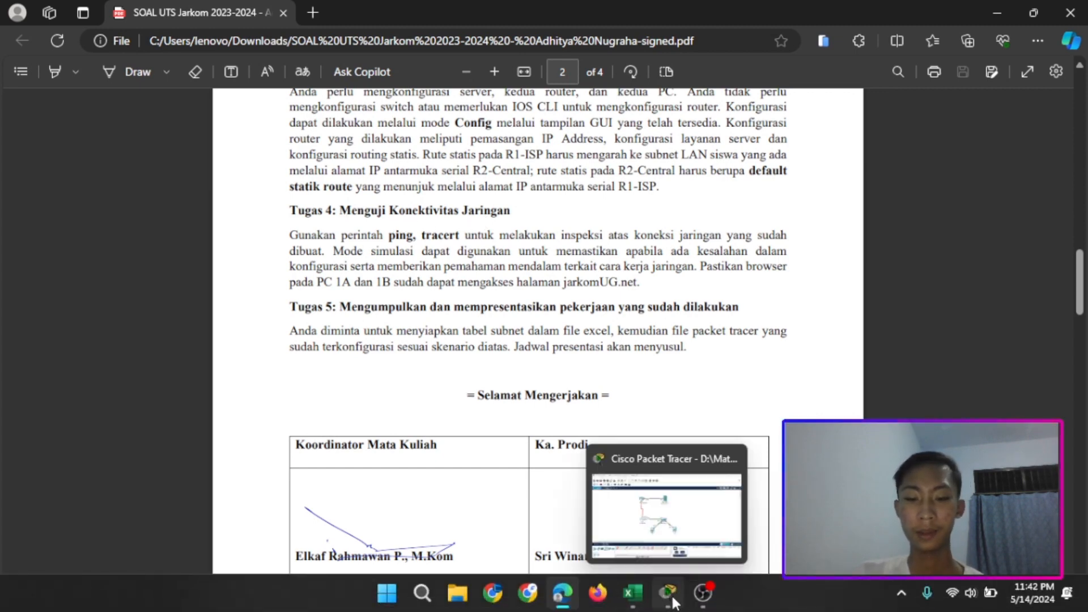
click(673, 601)
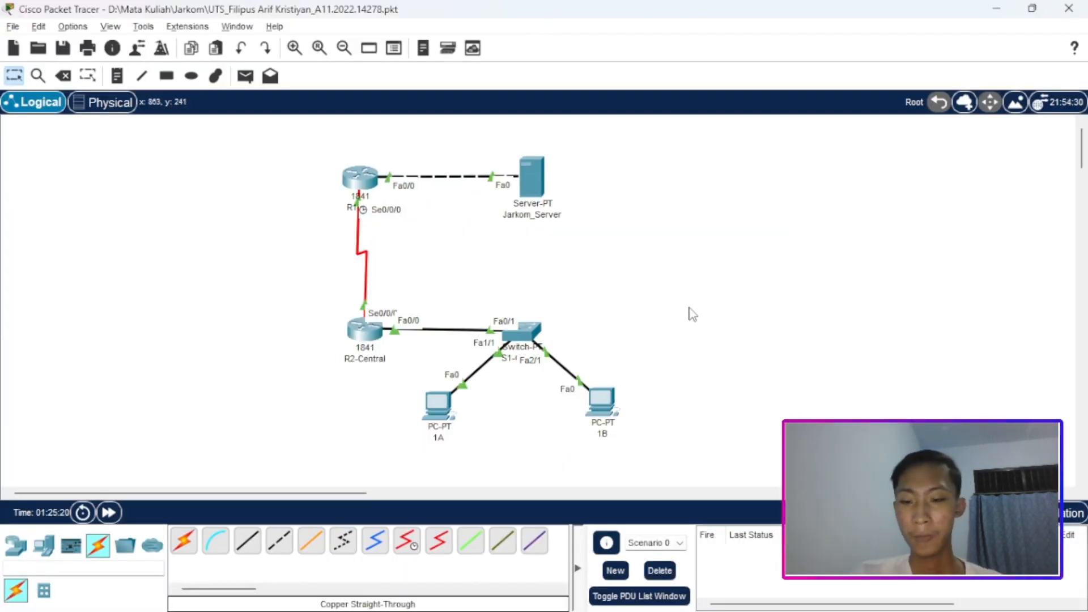
click(445, 398)
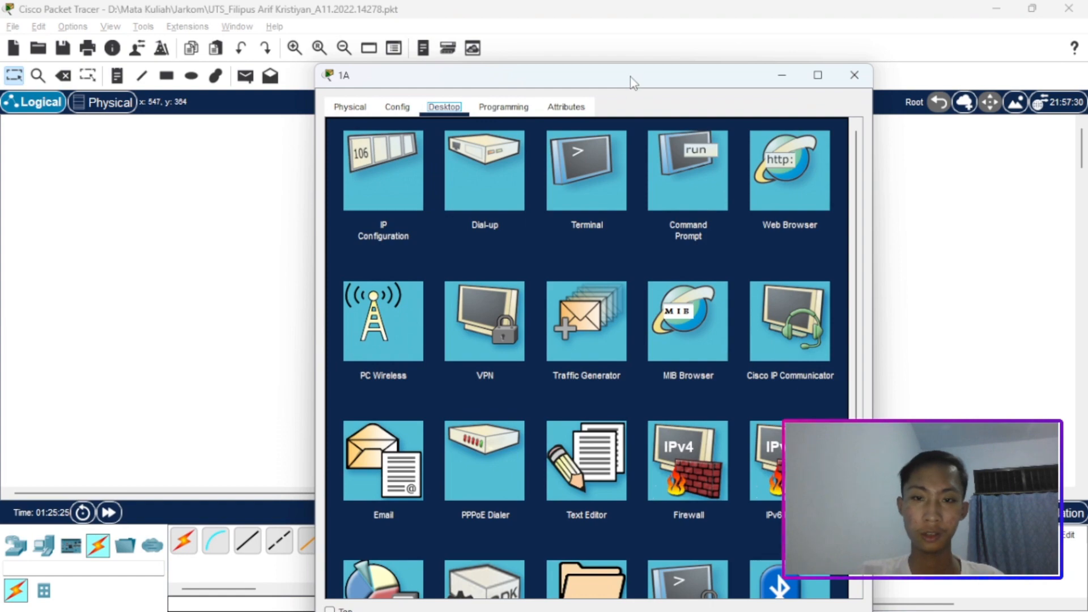
drag(630, 77, 791, 86)
click(852, 187)
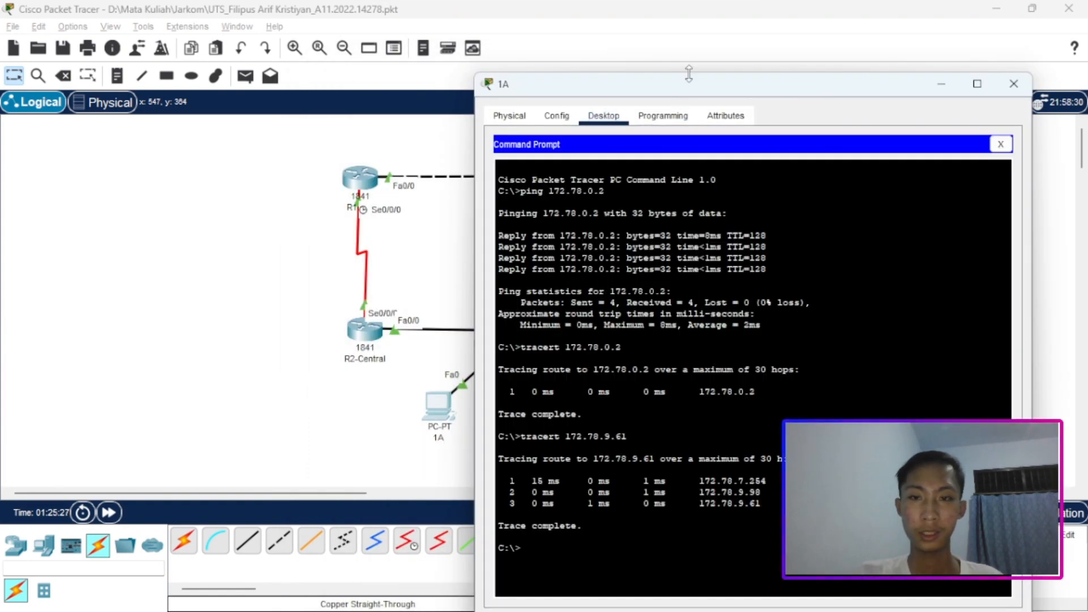
drag(679, 89, 859, 216)
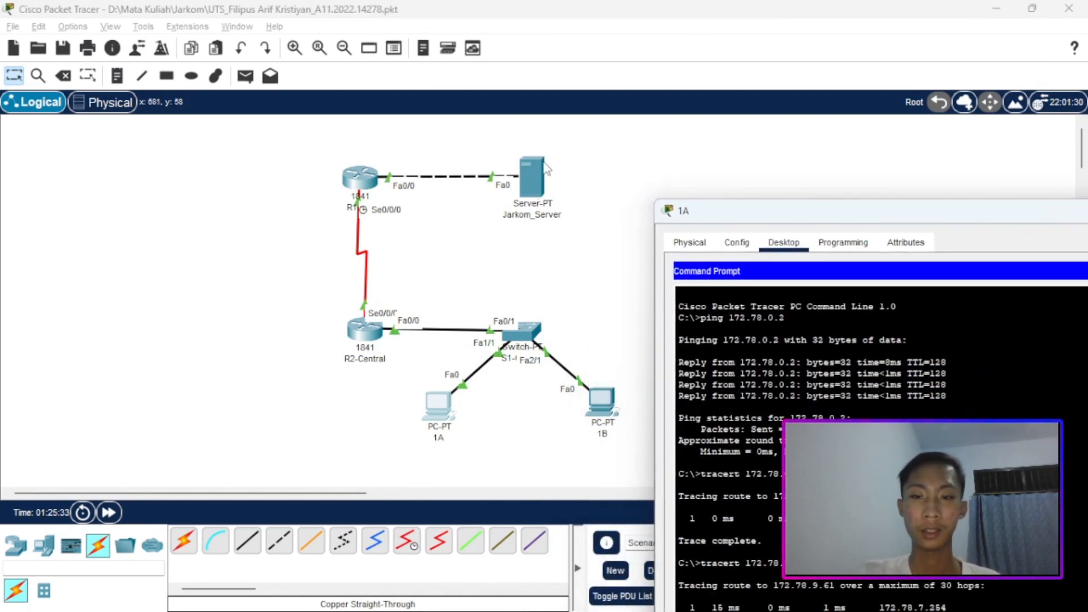
drag(811, 220, 775, 115)
Ping 172.78.9.61 from PC 1A's Command Prompt to test the connection to the server.
text(pi)
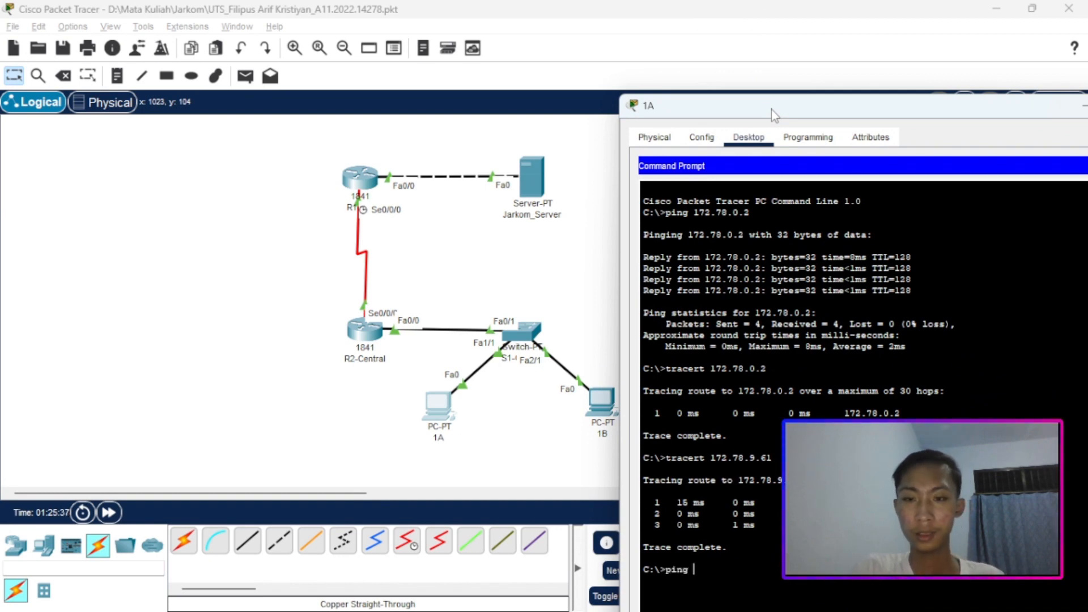
text(ng )
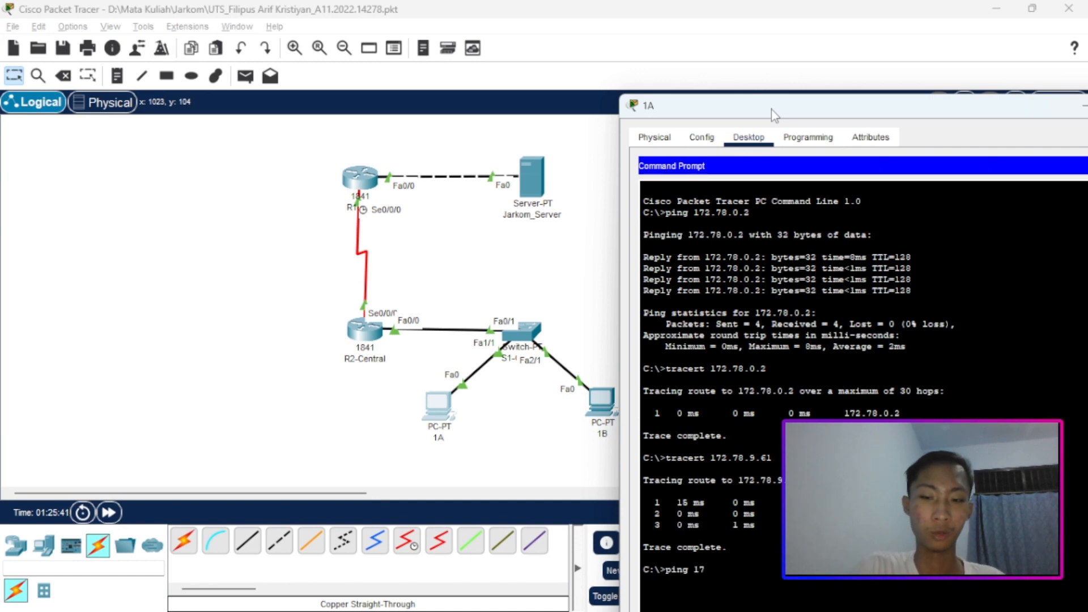
text(172.78)
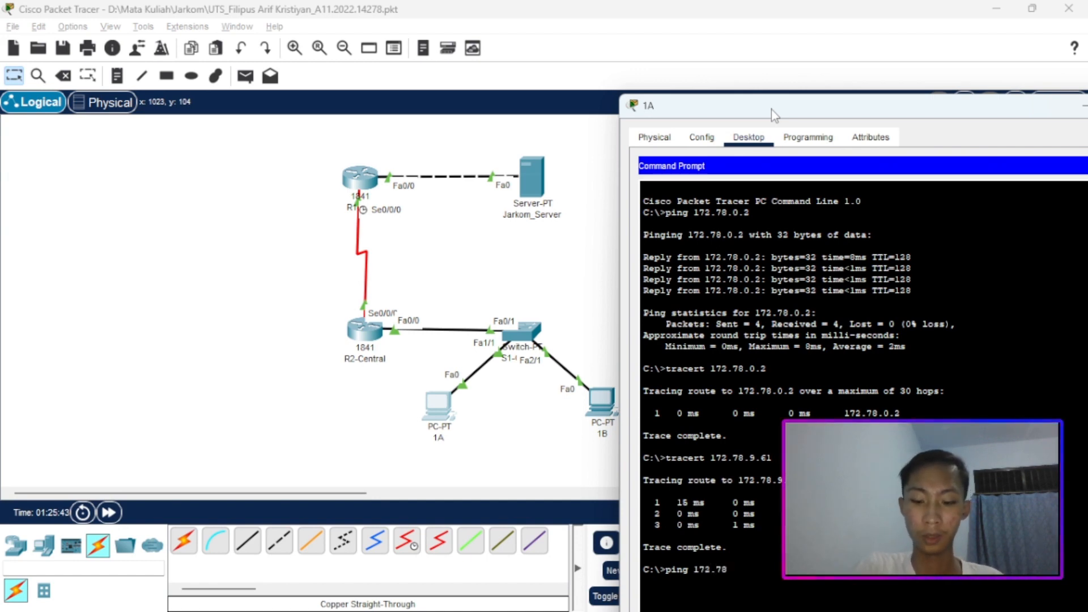
text(.9.61)
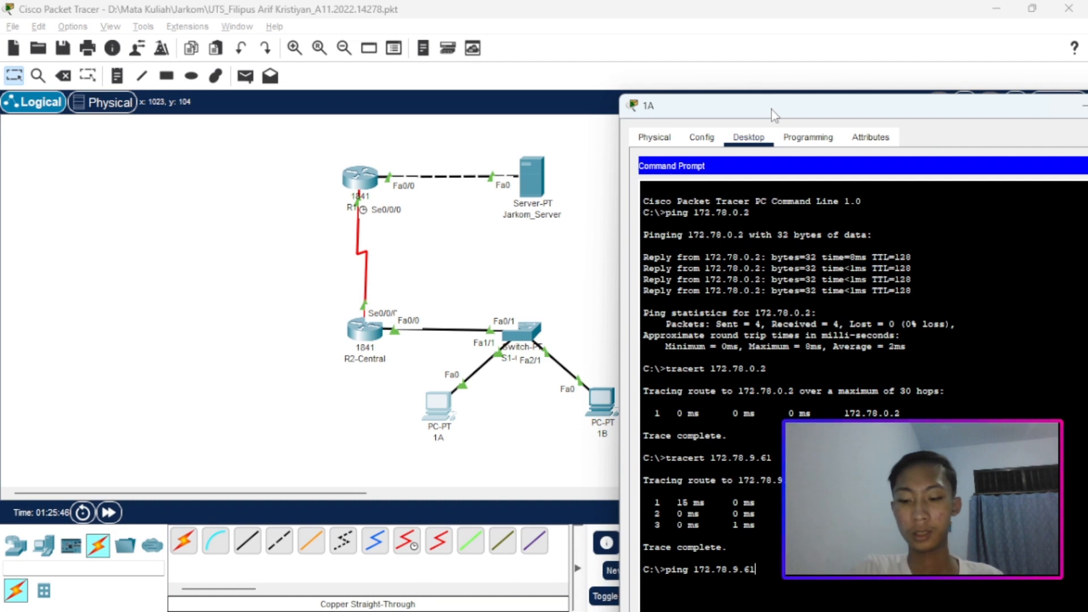
key(Return)
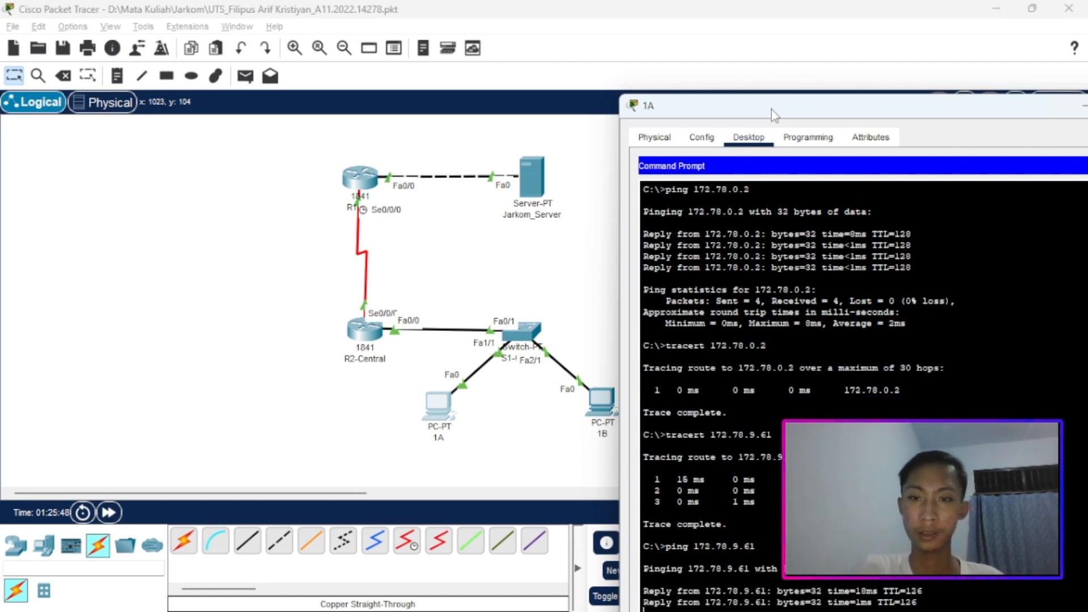
Trace the route from PC 1A to the server with tracert 172.78.9.61.
drag(771, 109, 767, 61)
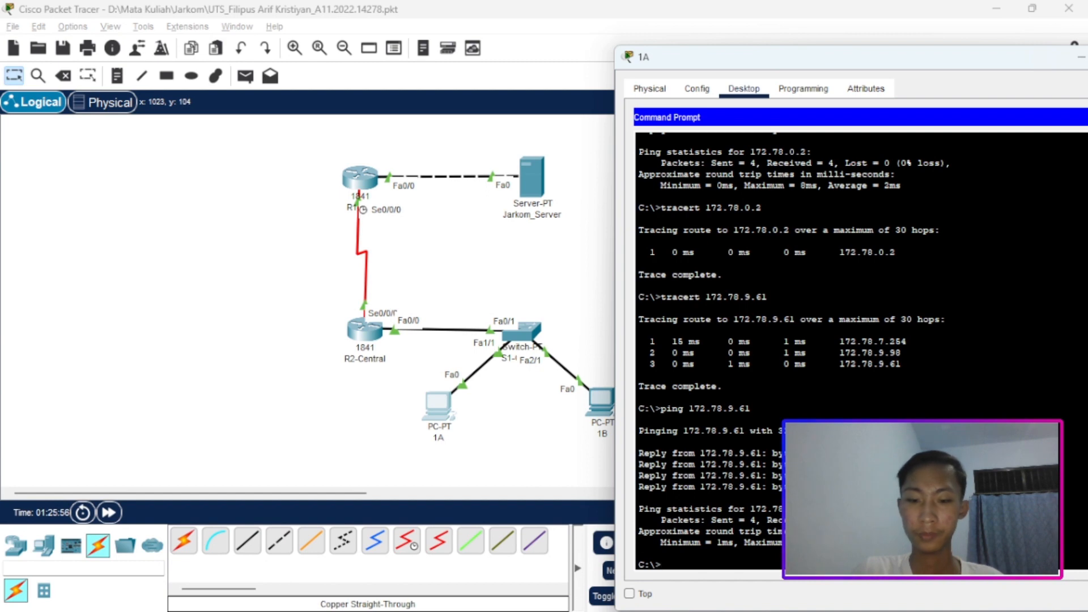
text(trac)
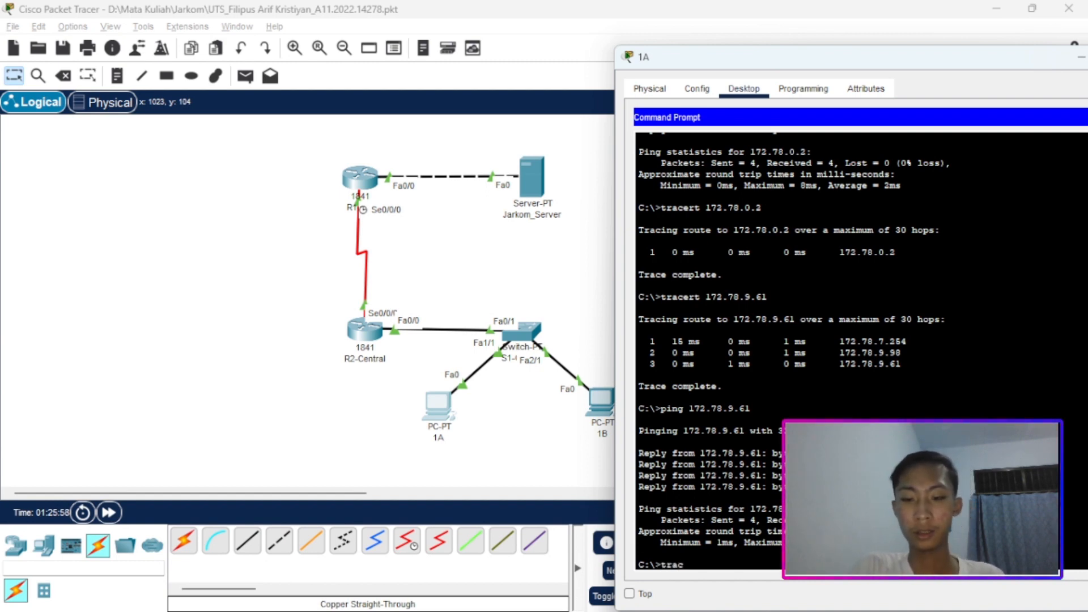
text(ert )
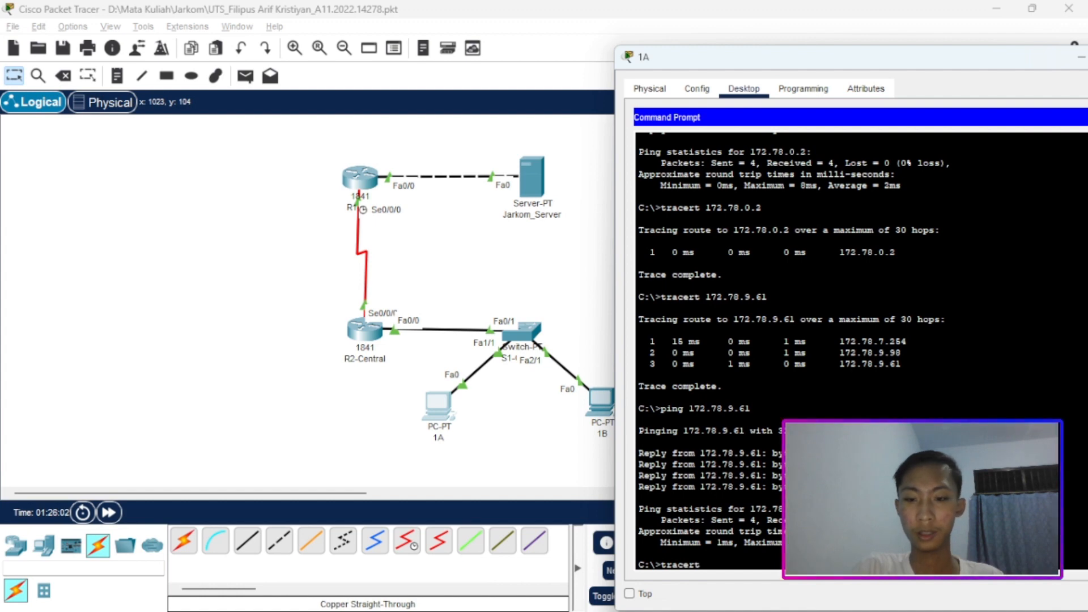
text(172.78.)
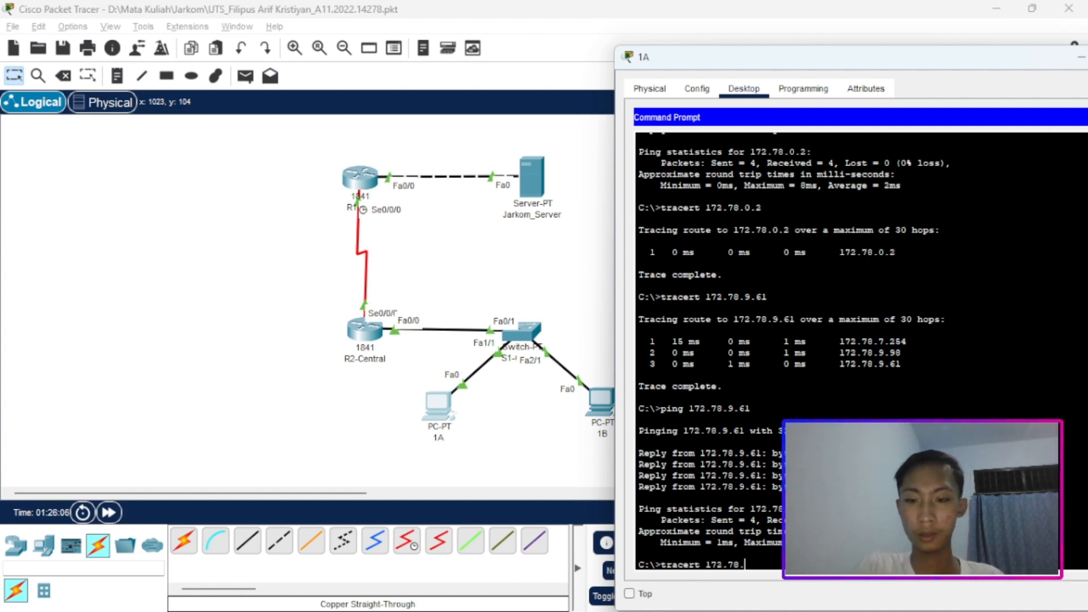
text(9.6)
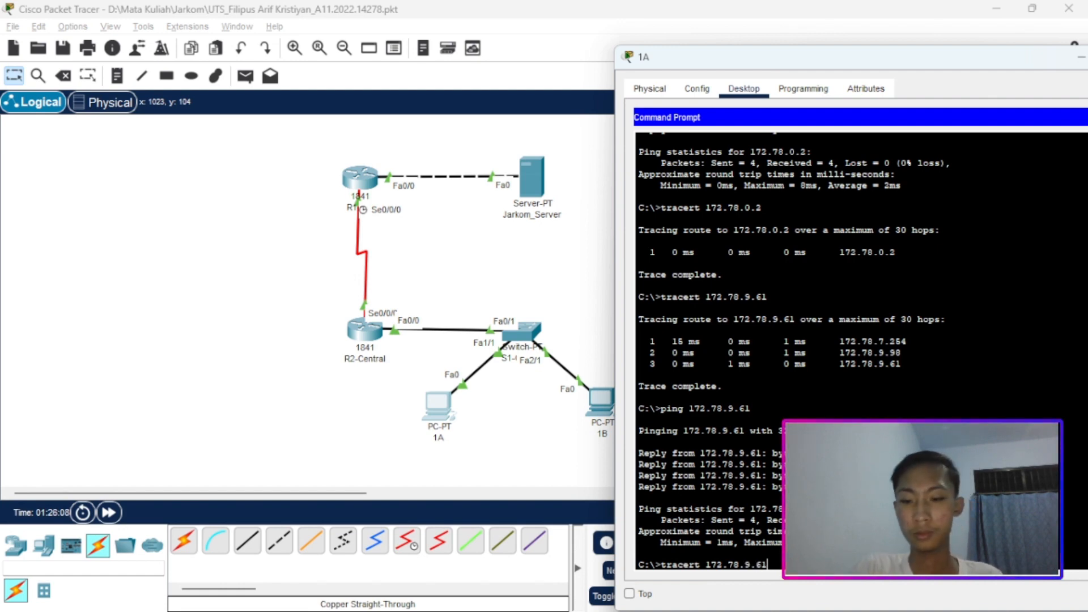
text(1)
key(Return)
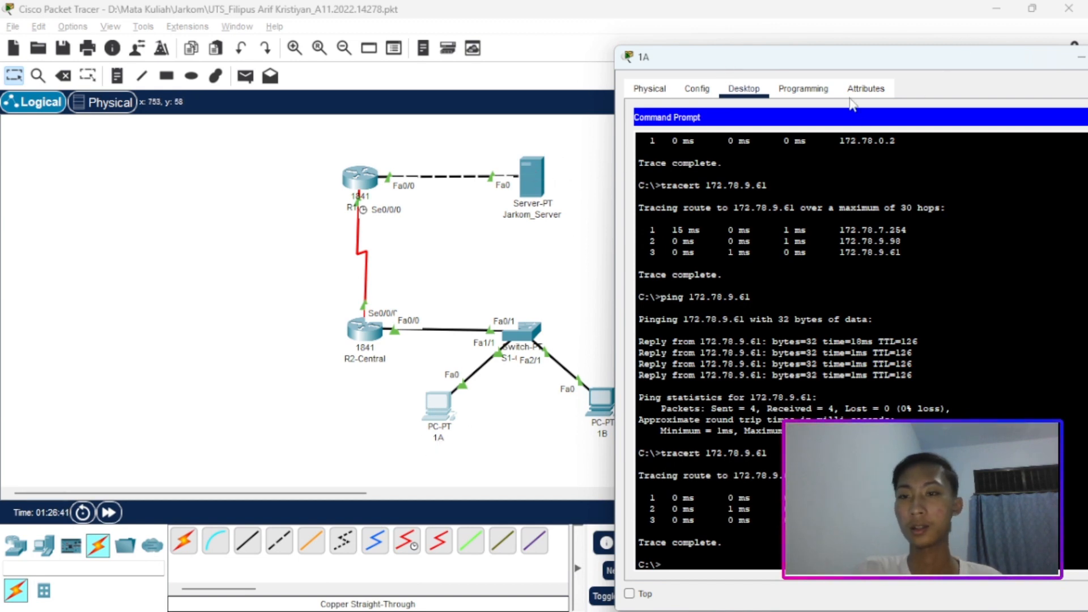
Close PC 1A's Command Prompt and load jarkomUG.net in its Web Browser.
drag(886, 67, 688, 57)
click(943, 108)
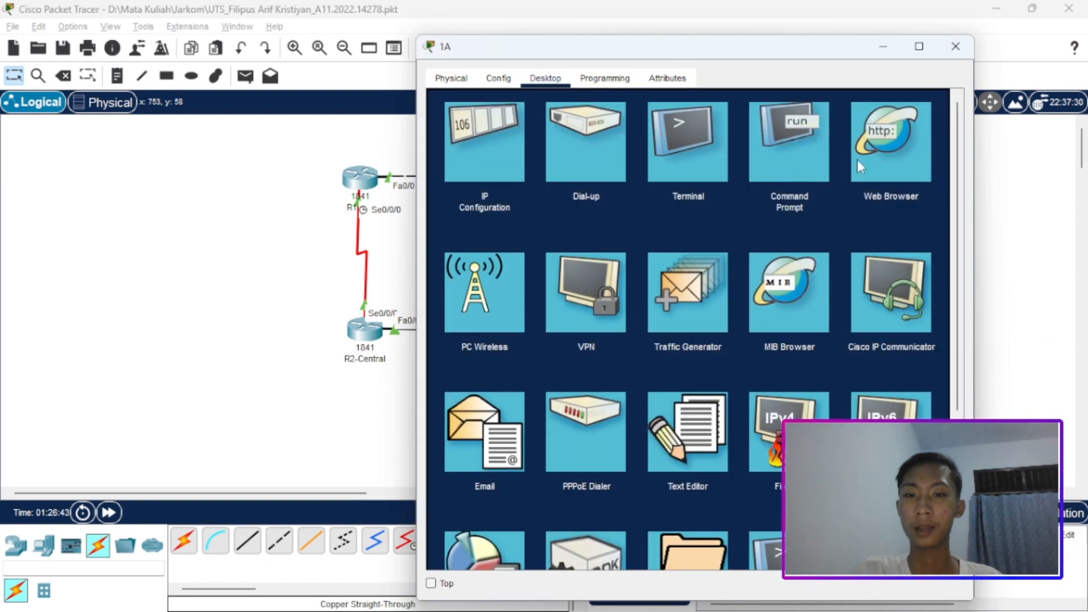
click(894, 141)
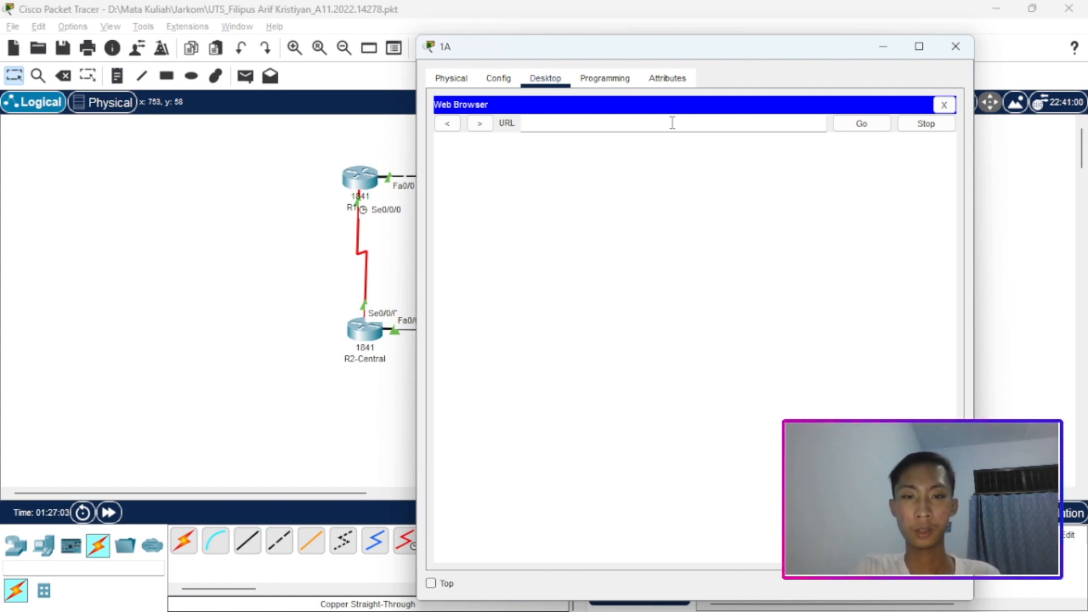
click(672, 123)
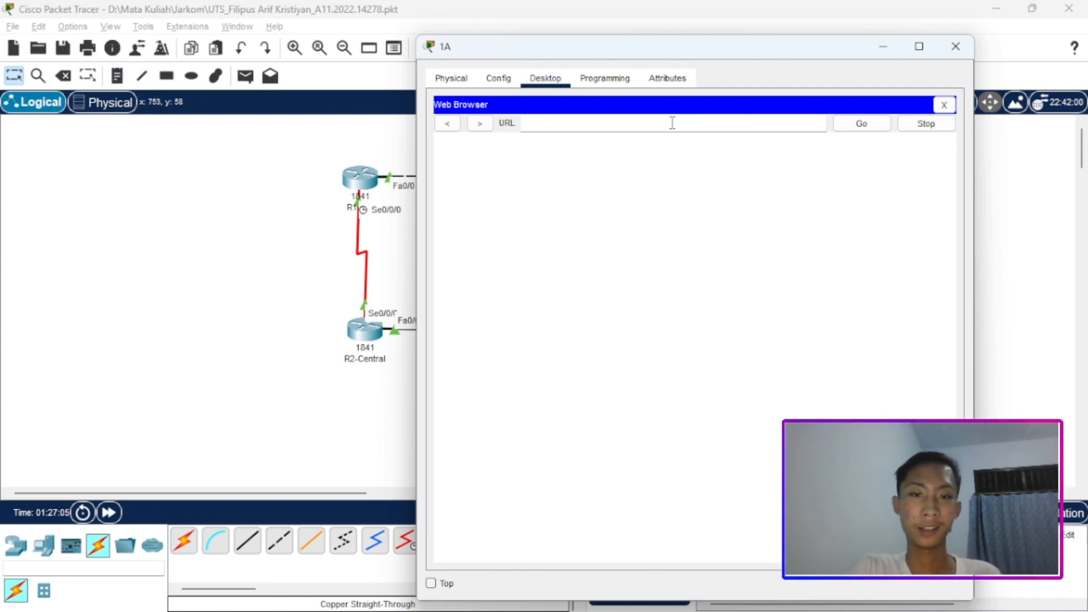
text(jarko)
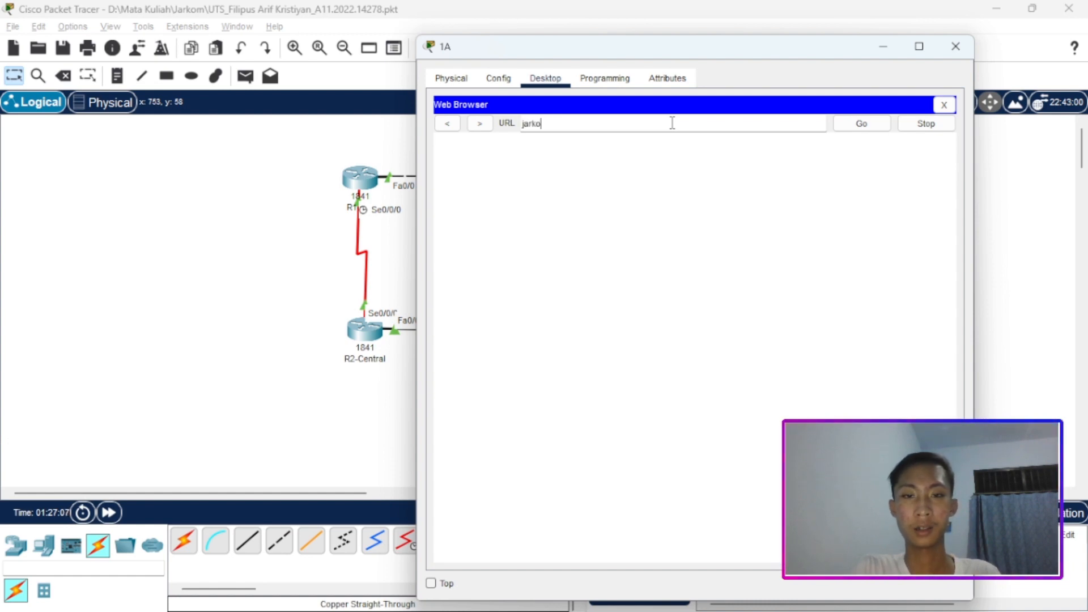
text(mUG.net)
key(Return)
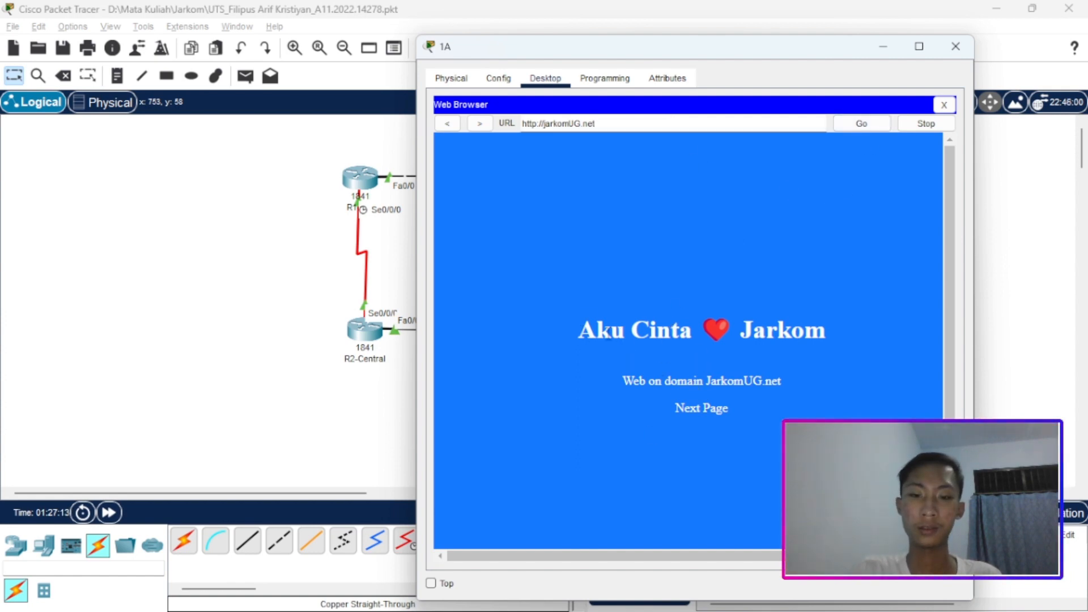
Test the site's Next Page and Home Page links, then close PC 1A's window.
drag(619, 334, 899, 351)
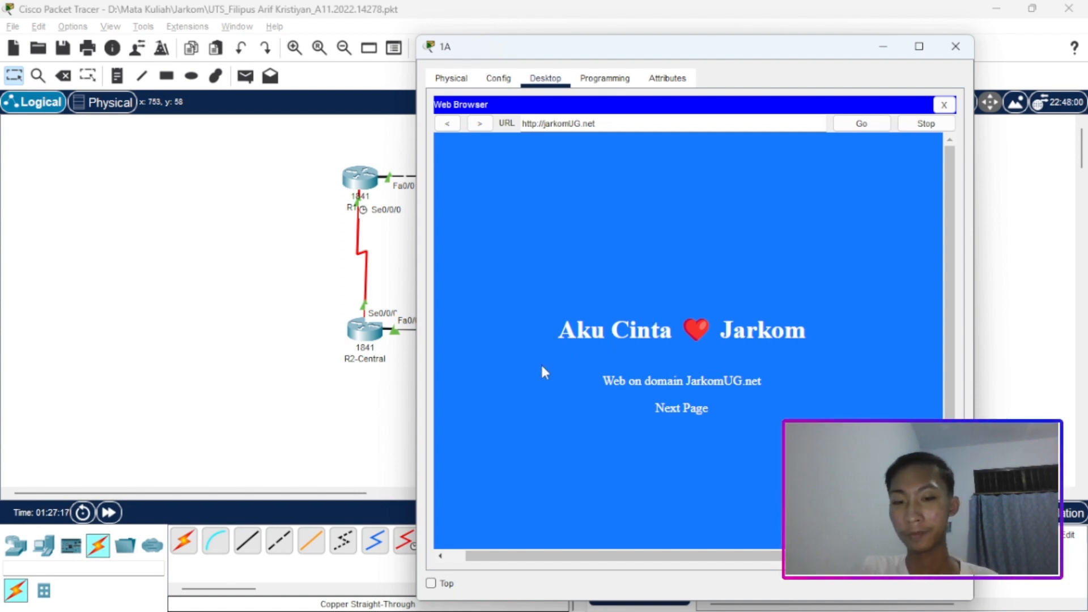
click(693, 411)
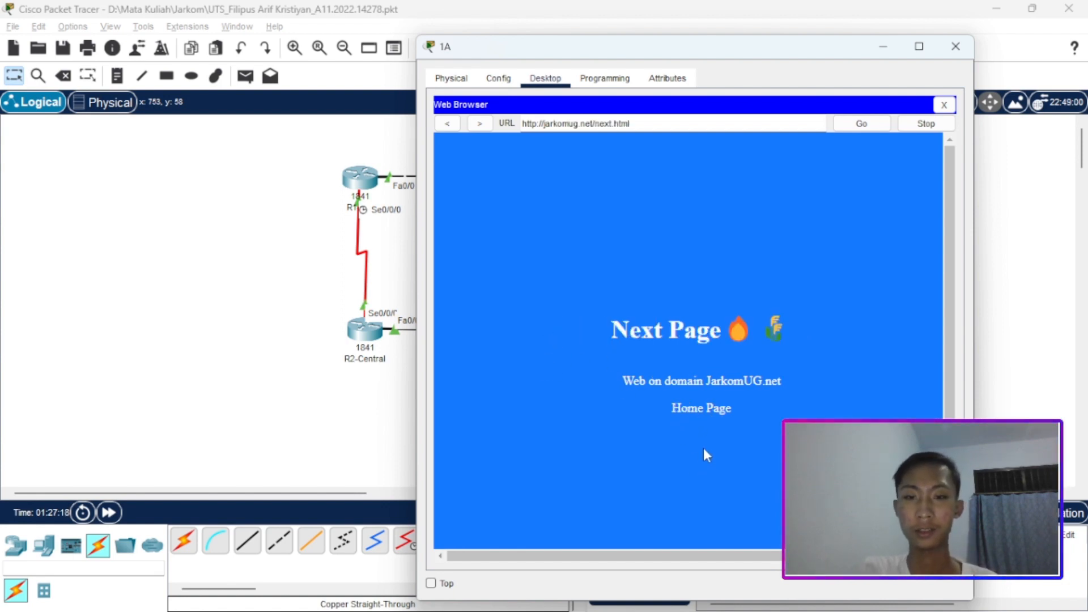
click(708, 411)
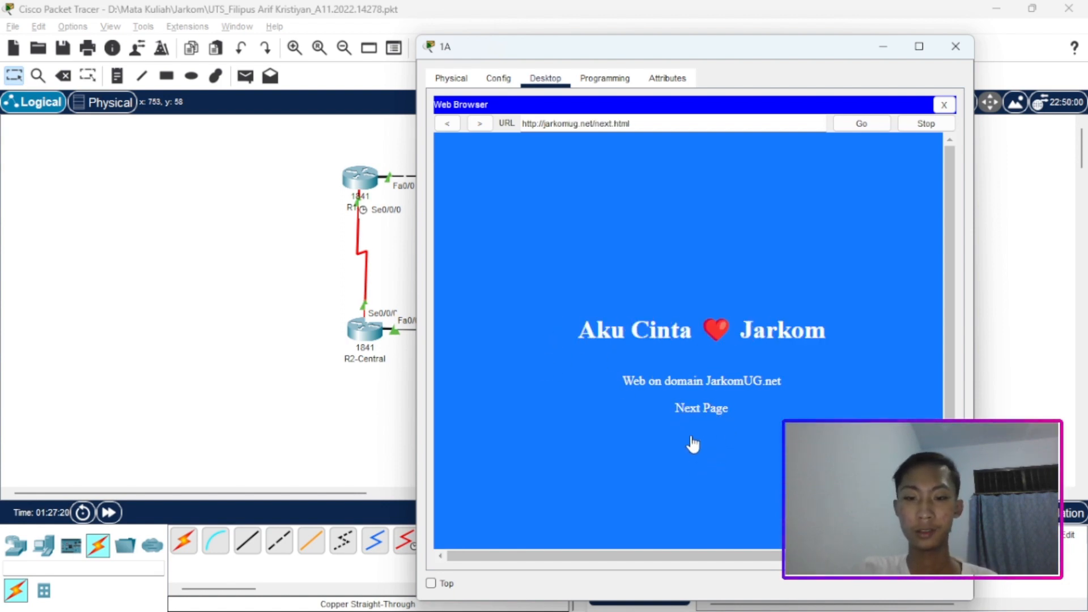
click(704, 411)
click(703, 414)
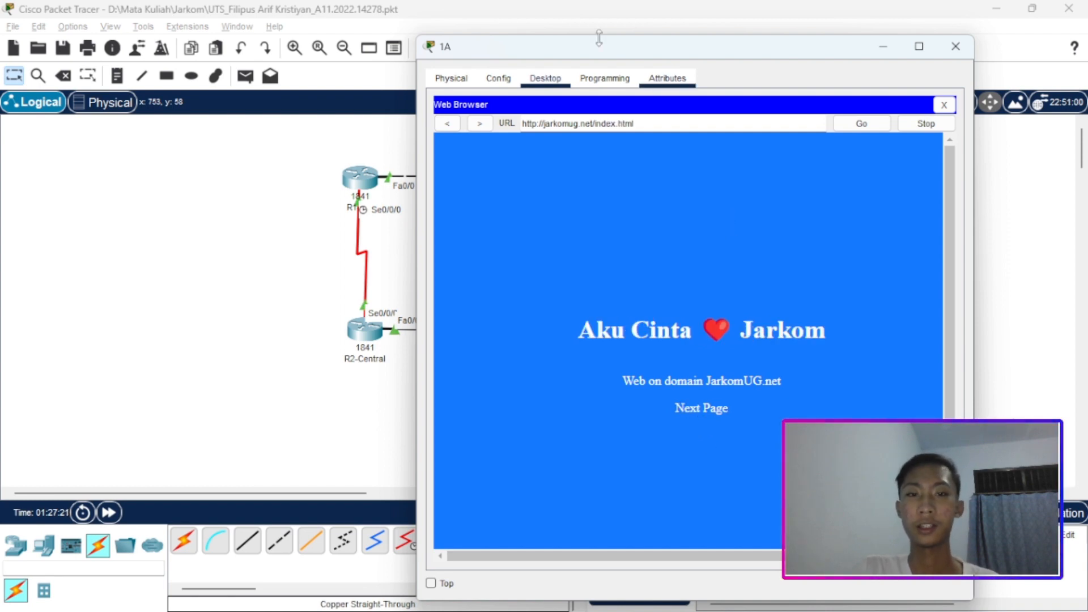
mouse_move(530, 53)
mouse_down()
mouse_move(619, 58)
mouse_move(519, 52)
mouse_up()
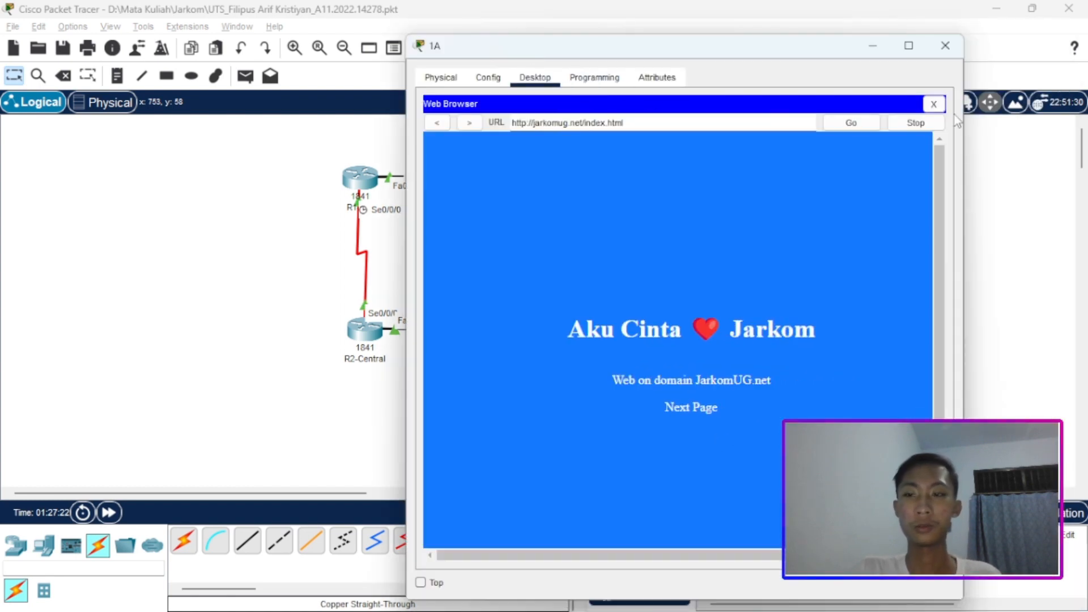
click(945, 47)
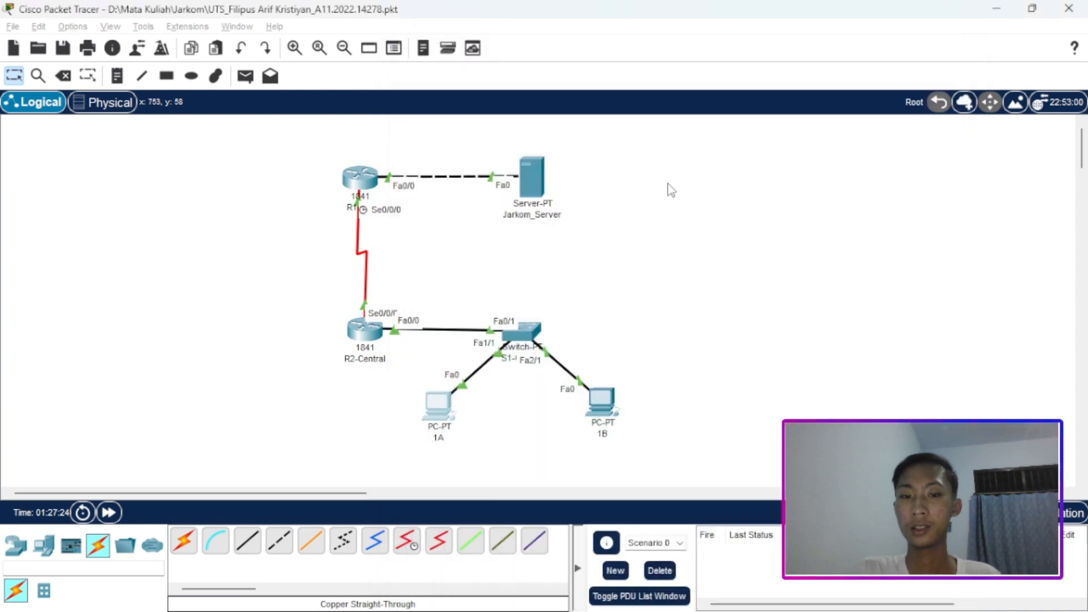
Open PC 1B's Command Prompt beside the topology and ping 172.78.0.1 to test the connection to PC 1A.
click(604, 400)
drag(693, 56, 786, 35)
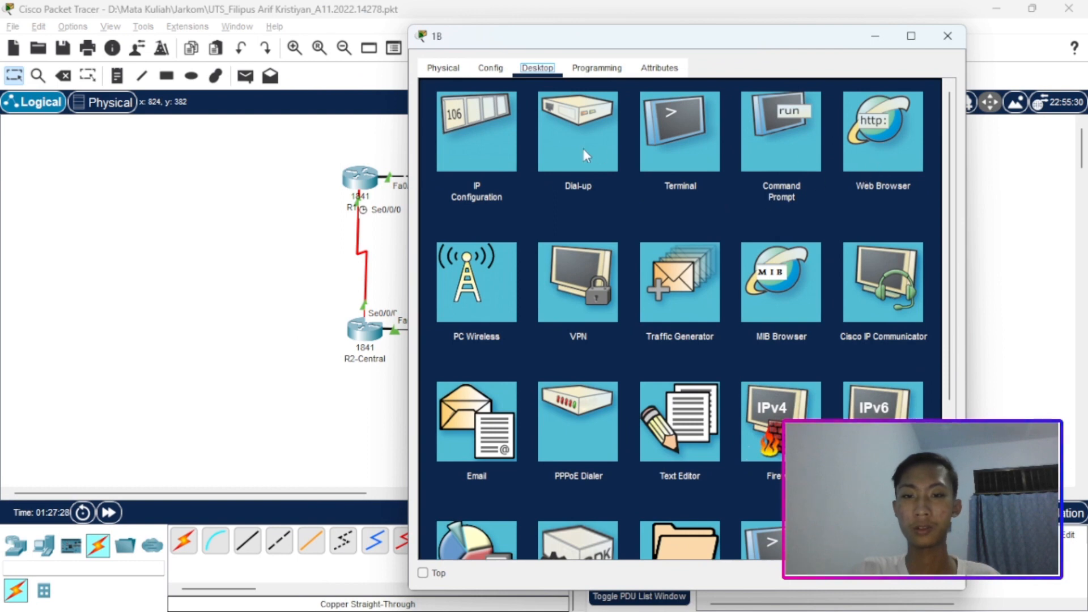
click(781, 131)
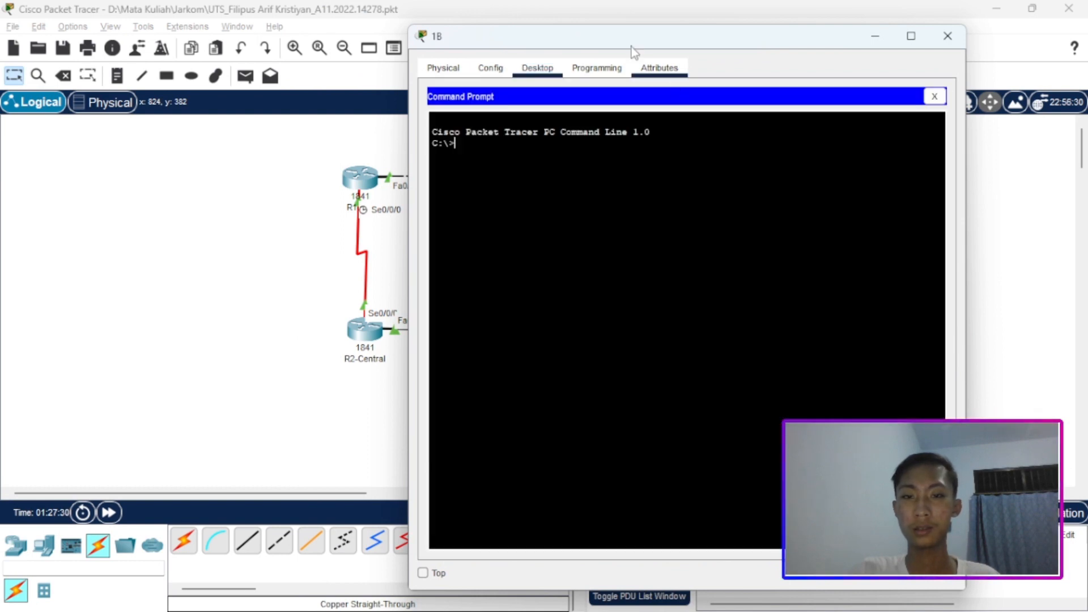
drag(643, 41, 843, 77)
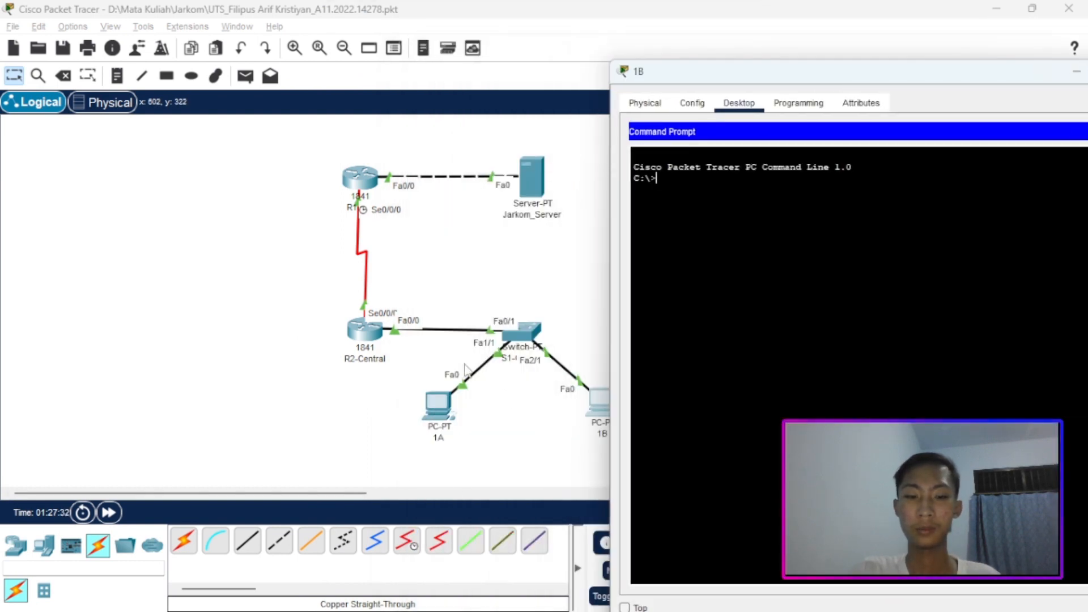
text(p)
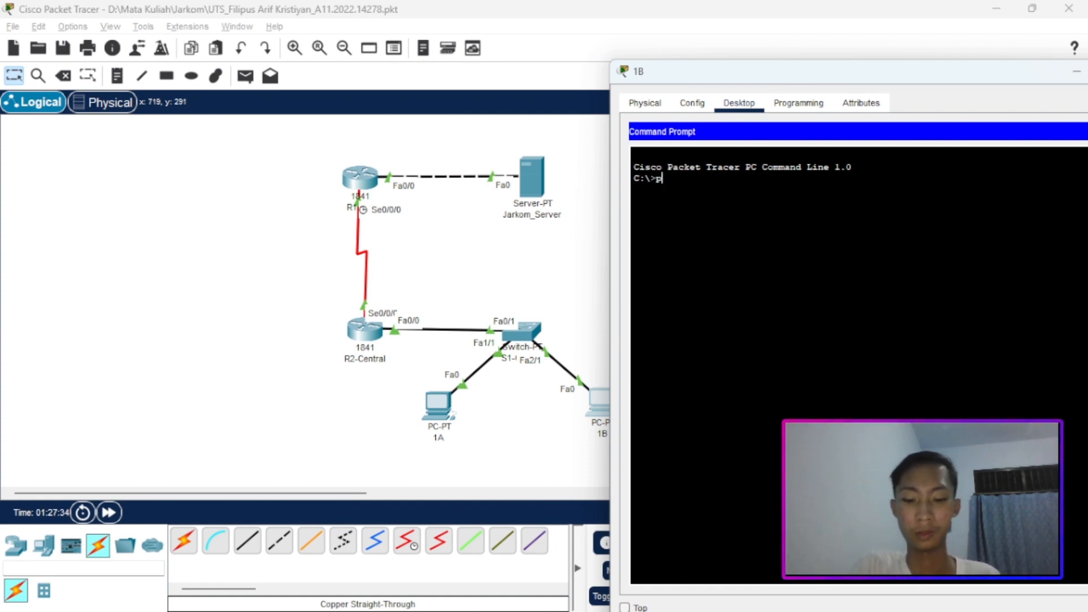
text(ing)
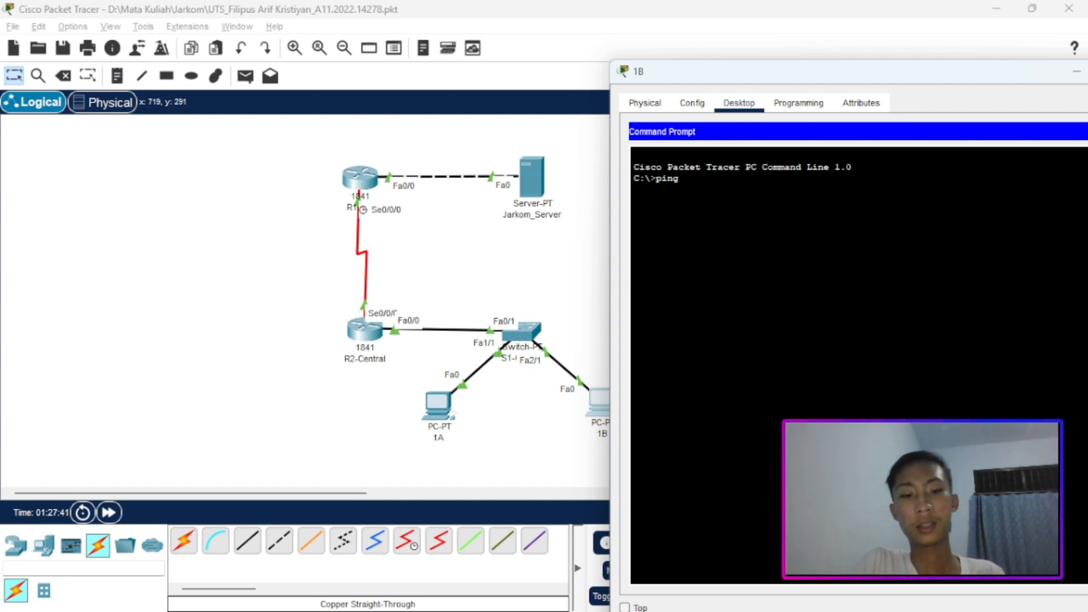
text(172.)
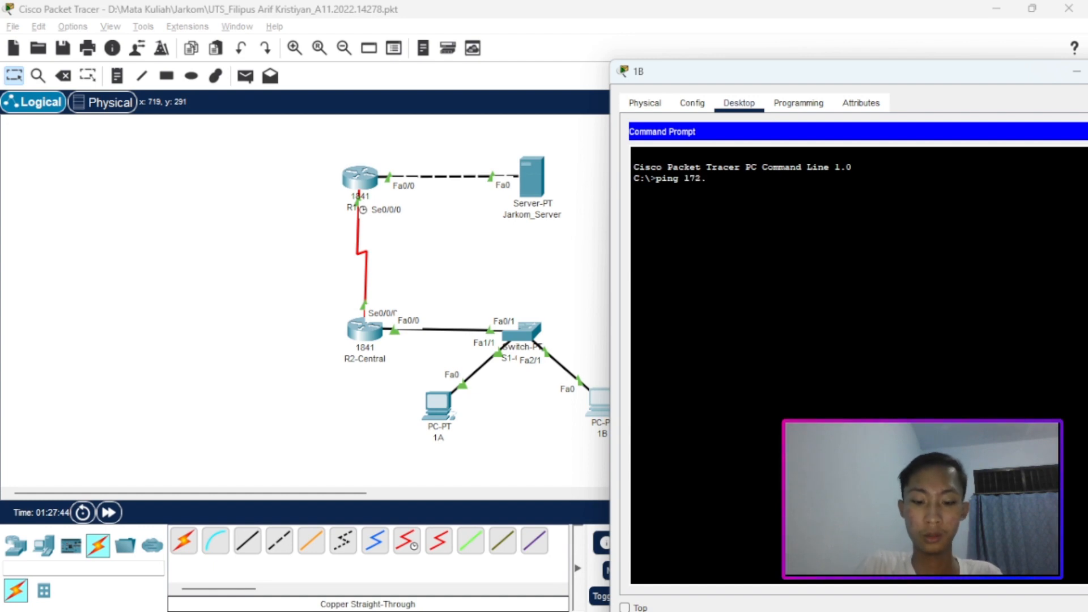
text(78.0)
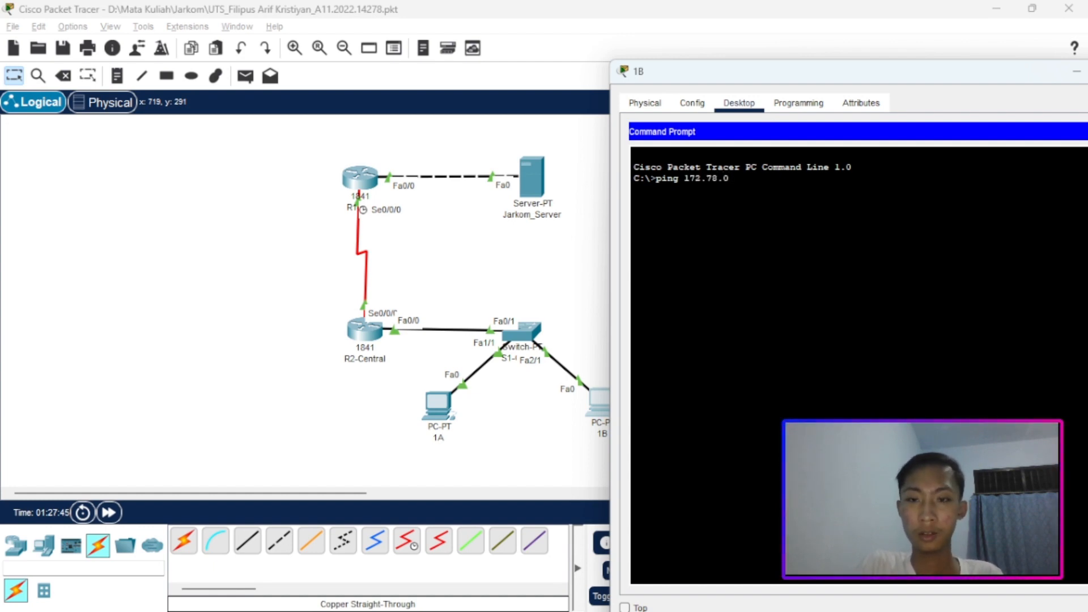
text(.1)
key(Return)
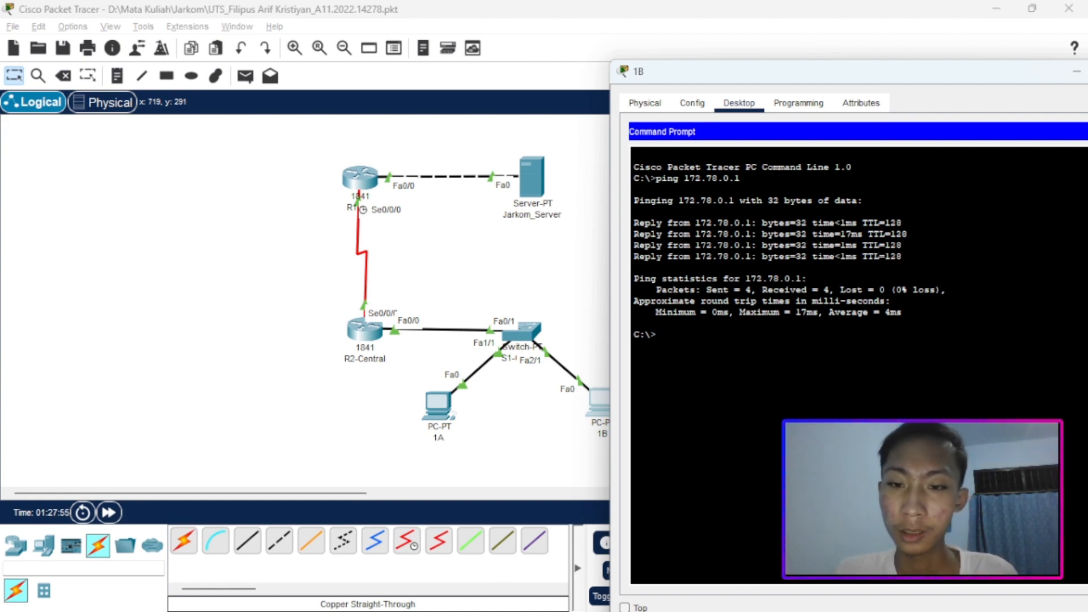
drag(657, 278, 902, 313)
click(902, 312)
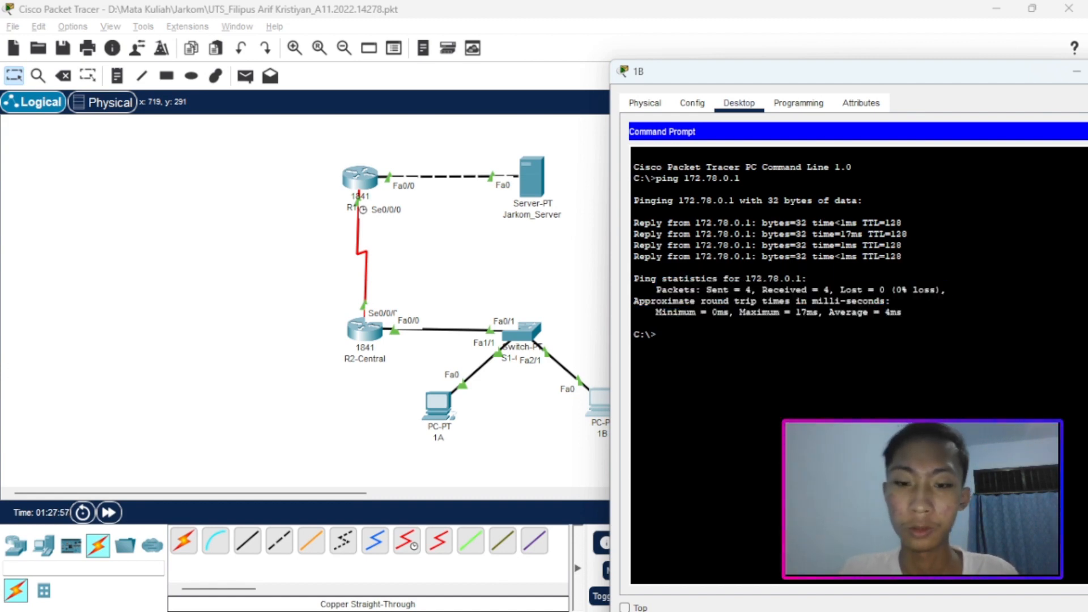
Trace the route from PC 1B to PC 1A with tracert 172.78.0.1, then close PC 1B's window.
text(tracer)
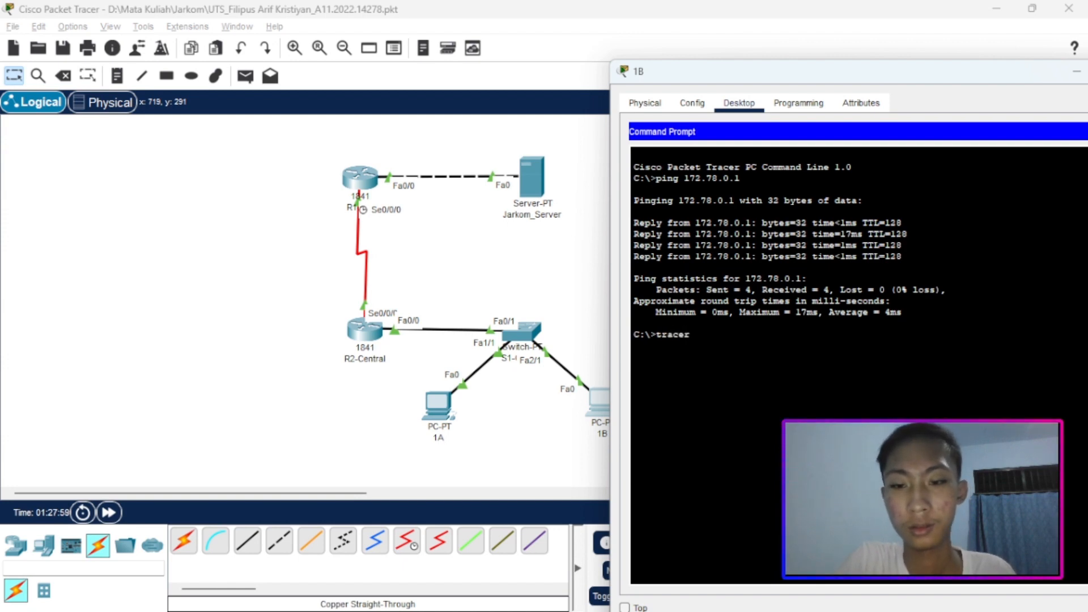
text(t 1)
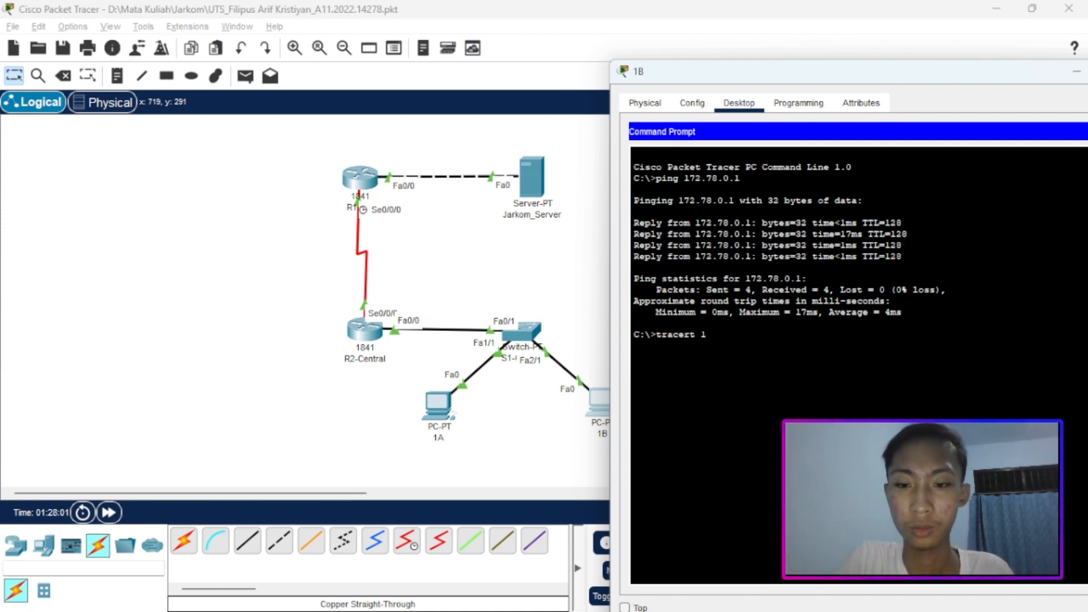
text(72.78.0.)
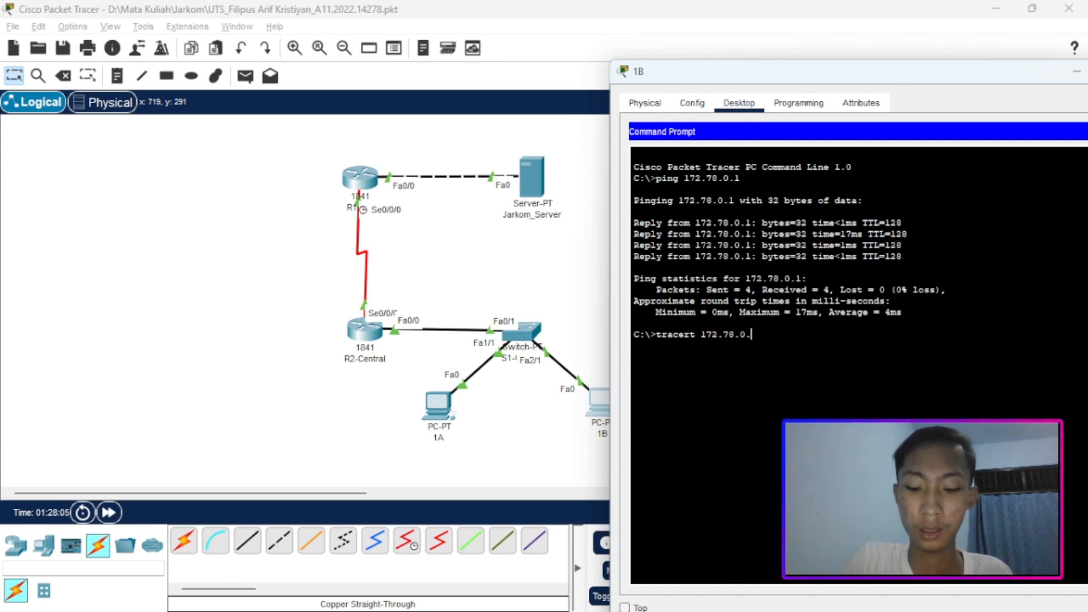
text(1)
key(Return)
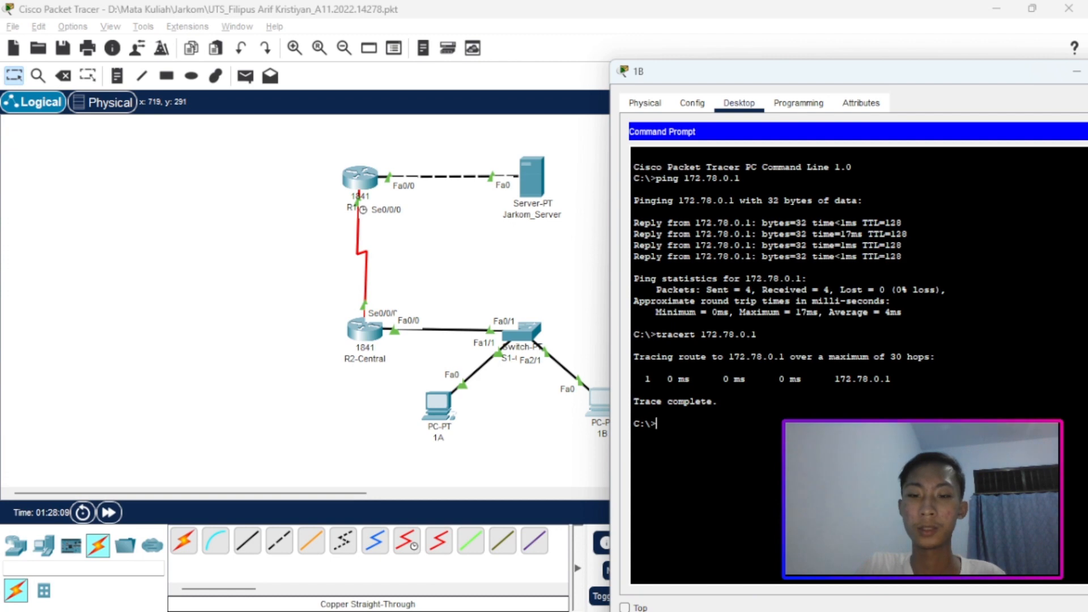
drag(645, 357, 817, 365)
click(634, 368)
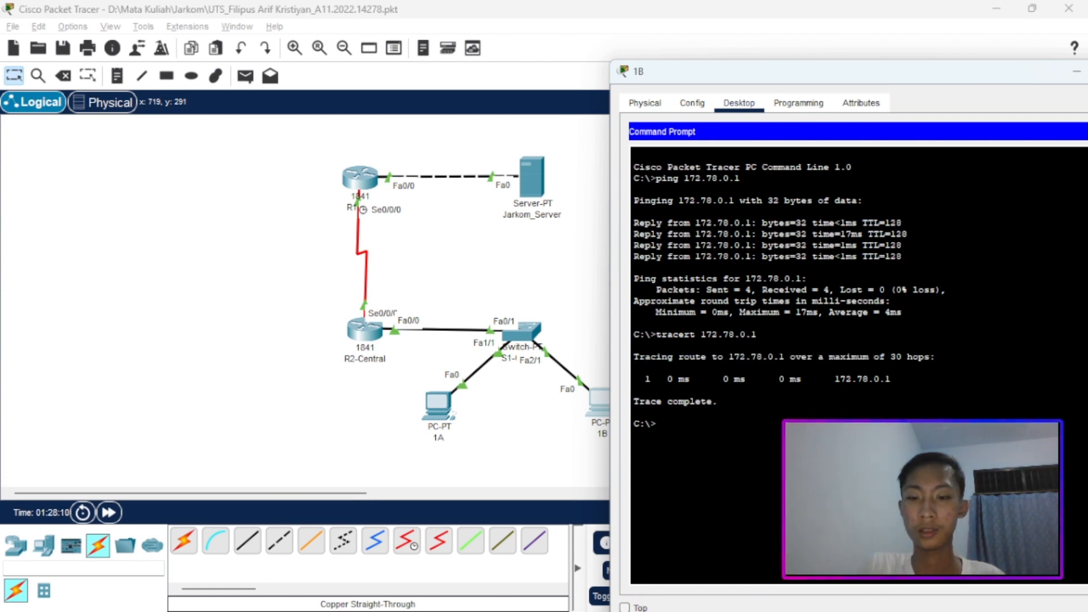
drag(834, 65, 649, 47)
click(966, 53)
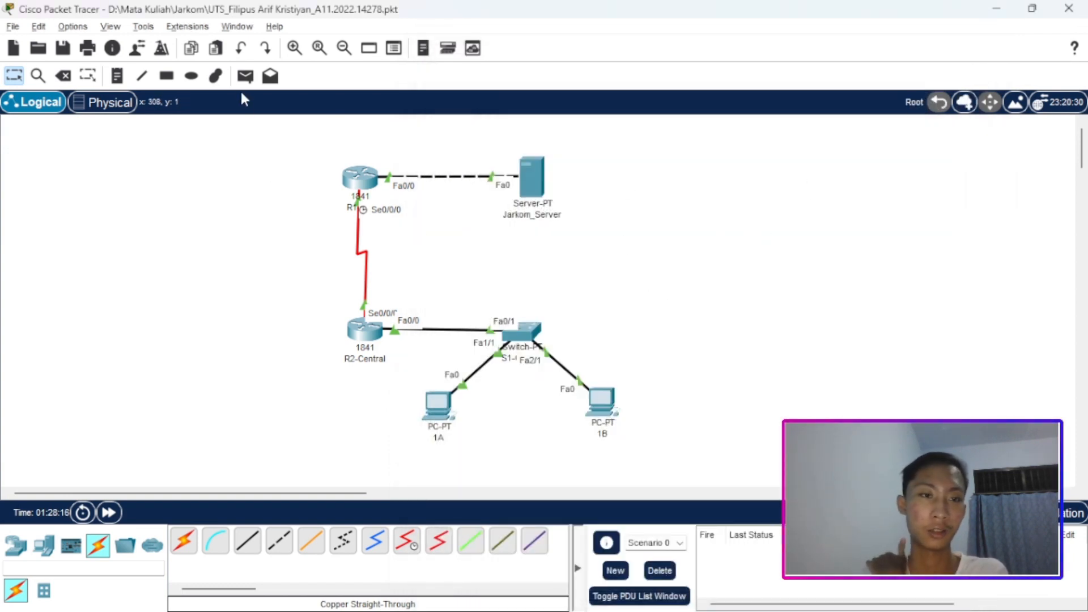
Send one simple PDU from Jarkom_Server to PC 1A and another from Jarkom_Server to PC 1B.
click(247, 77)
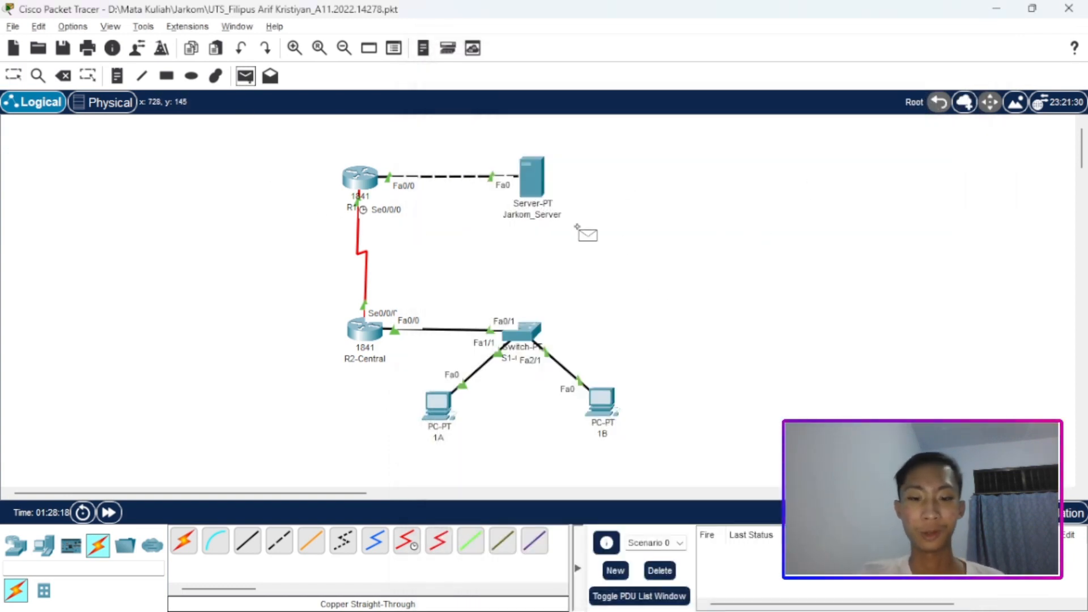
click(541, 195)
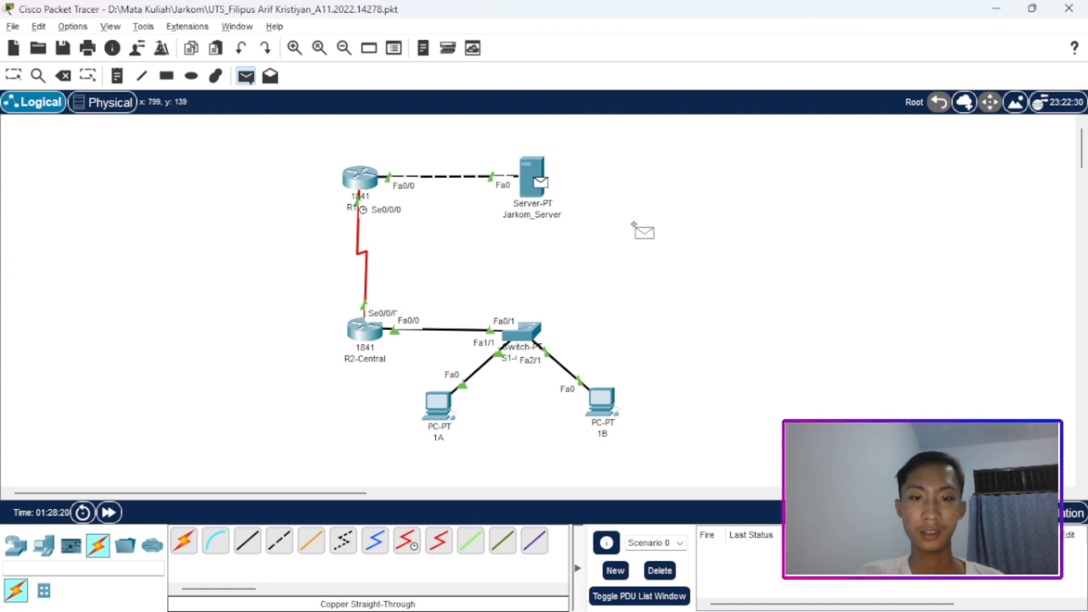
click(439, 405)
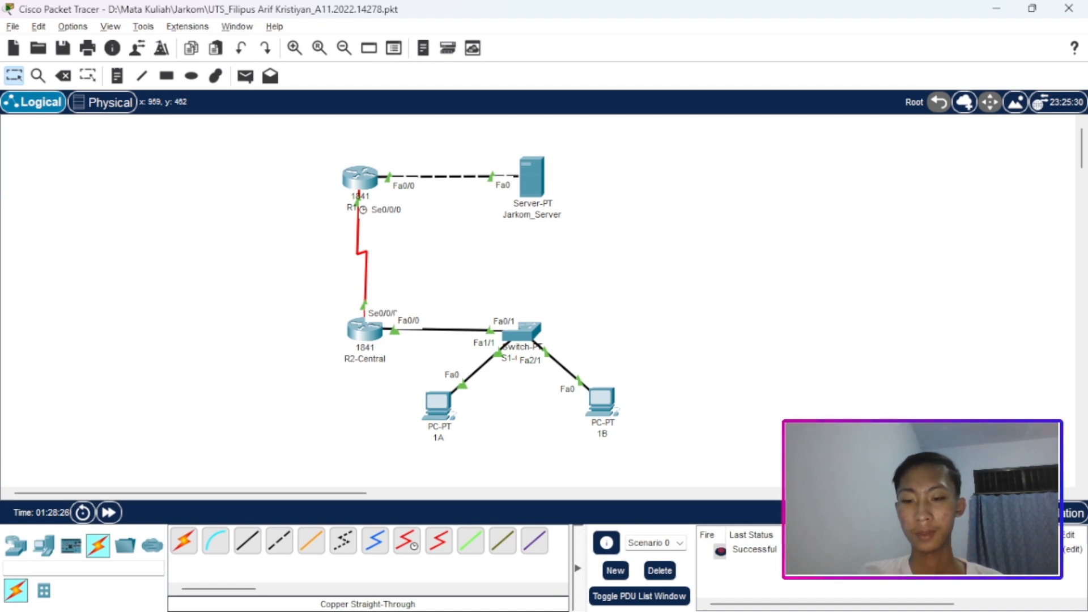
click(245, 76)
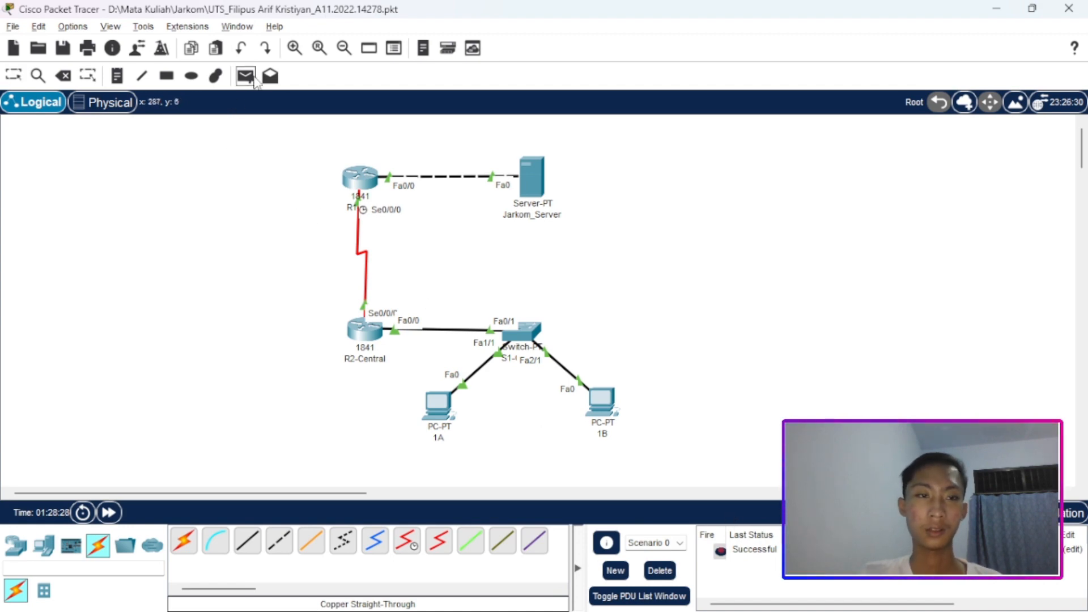
click(537, 180)
click(602, 404)
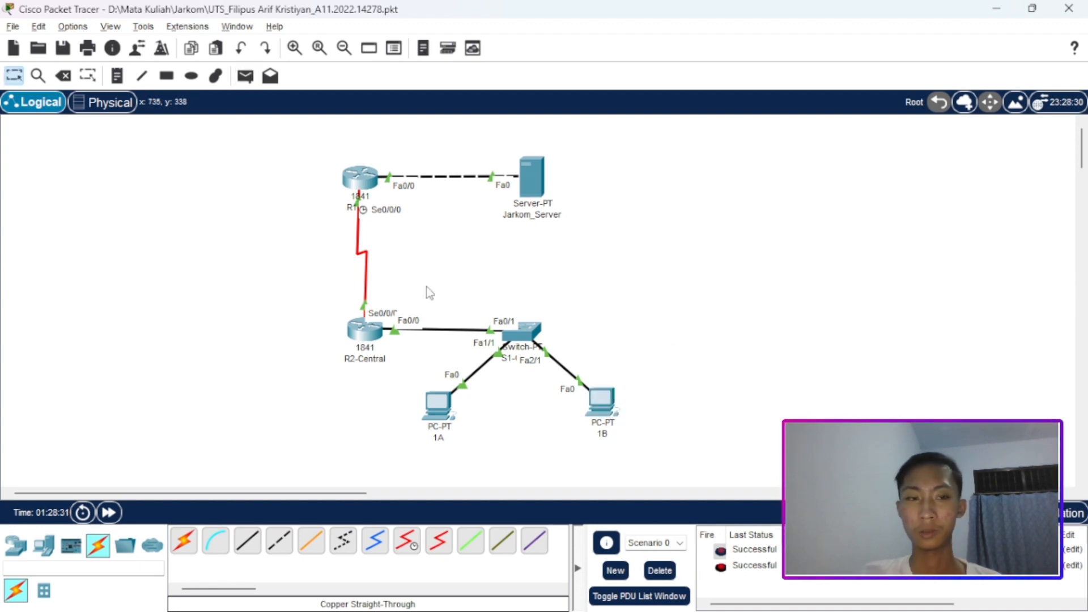
Send simple PDUs between the two PCs, one from 1A to 1B and one from 1B to 1A.
click(245, 76)
click(443, 407)
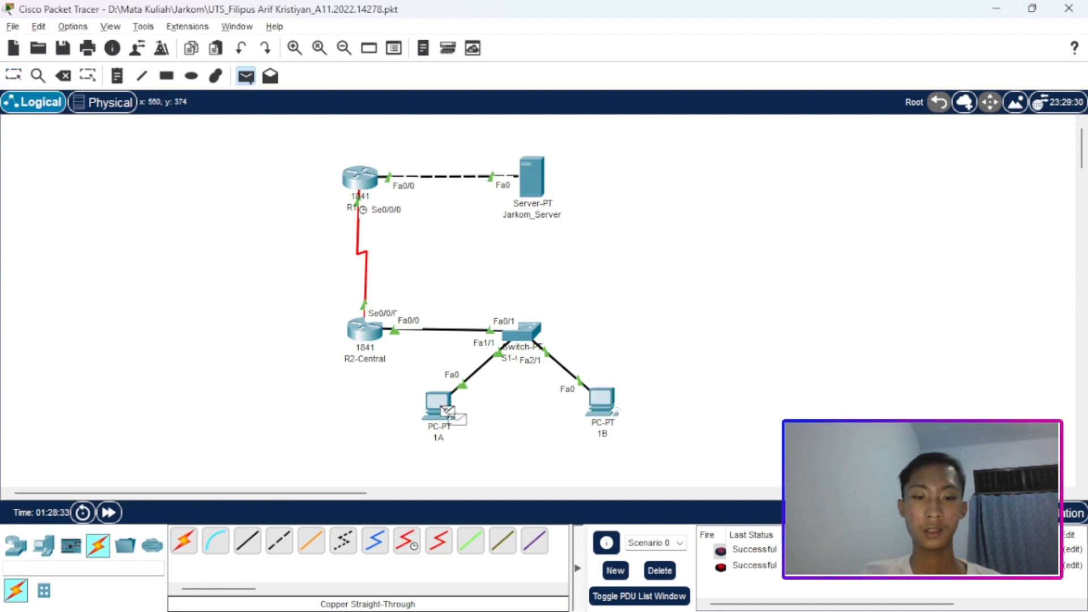
click(603, 403)
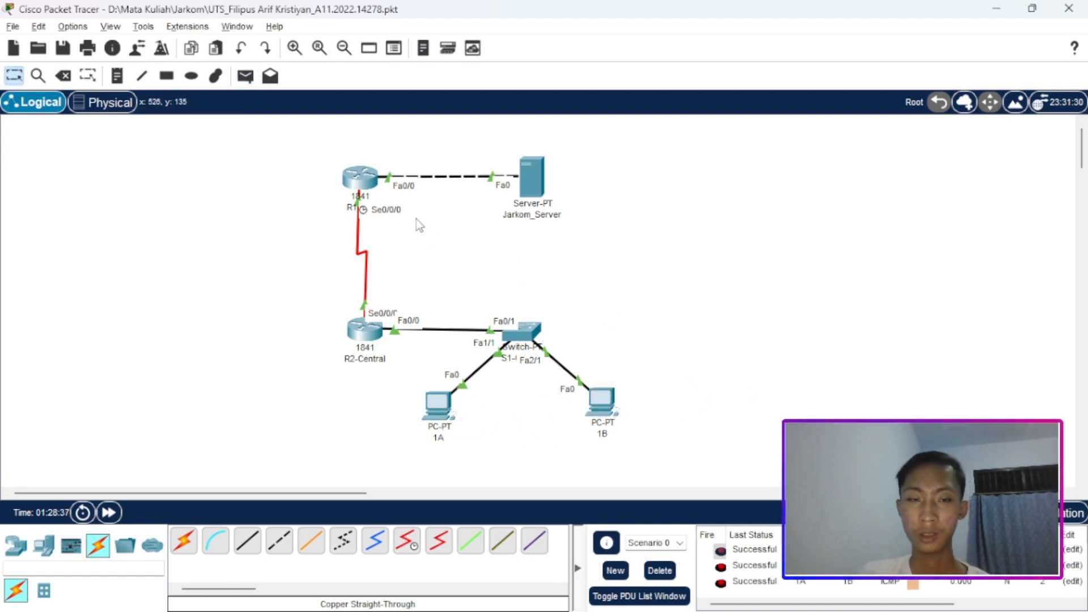
click(245, 76)
click(602, 403)
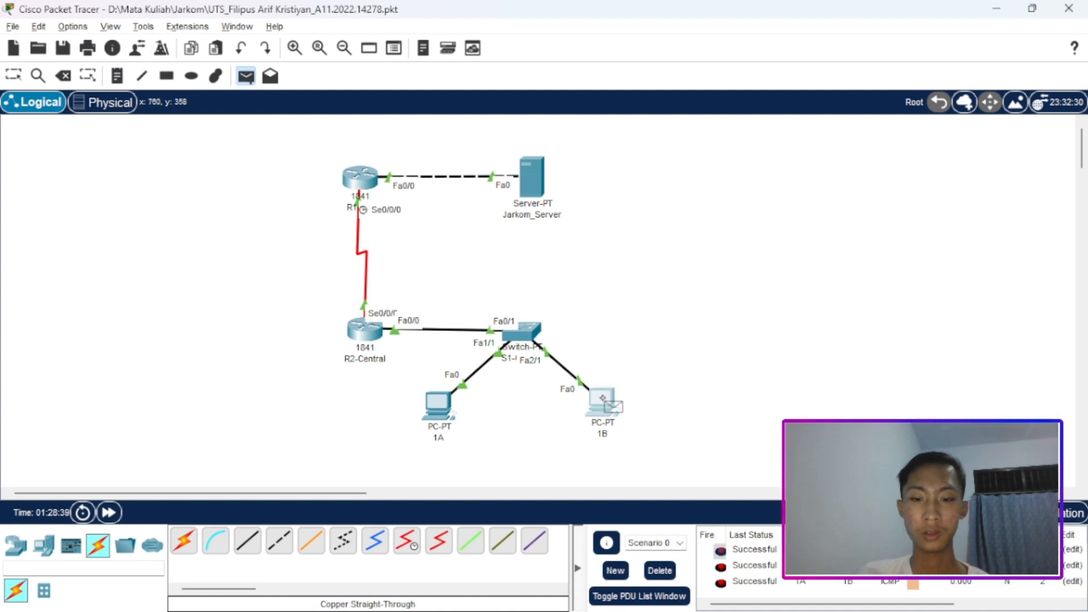
click(440, 407)
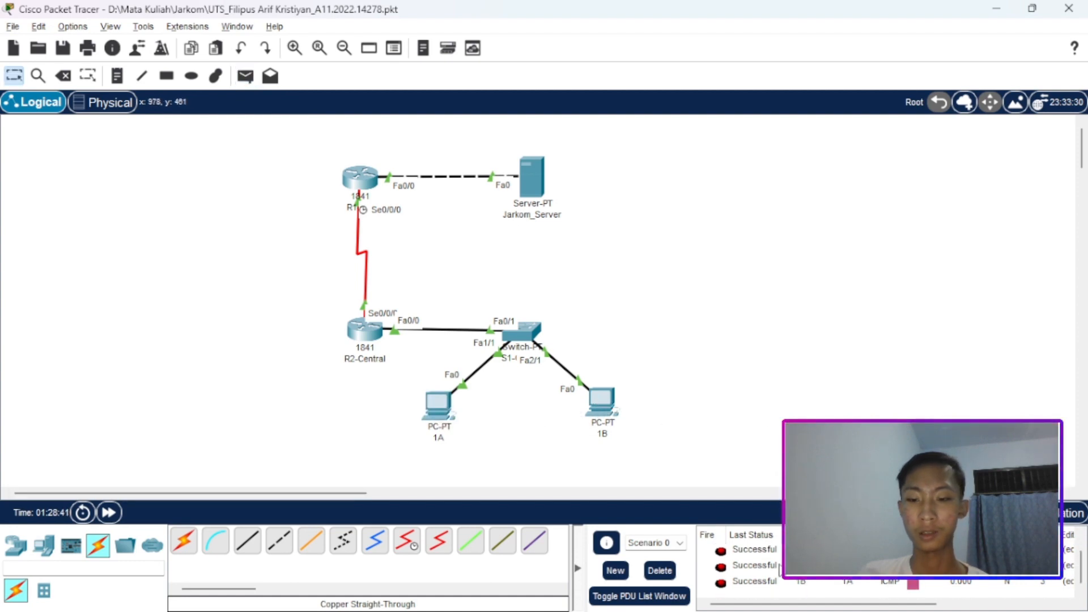
Clear the existing PDU list and send one simple PDU each from PC 1A and PC 1B to Jarkom_Server.
click(660, 570)
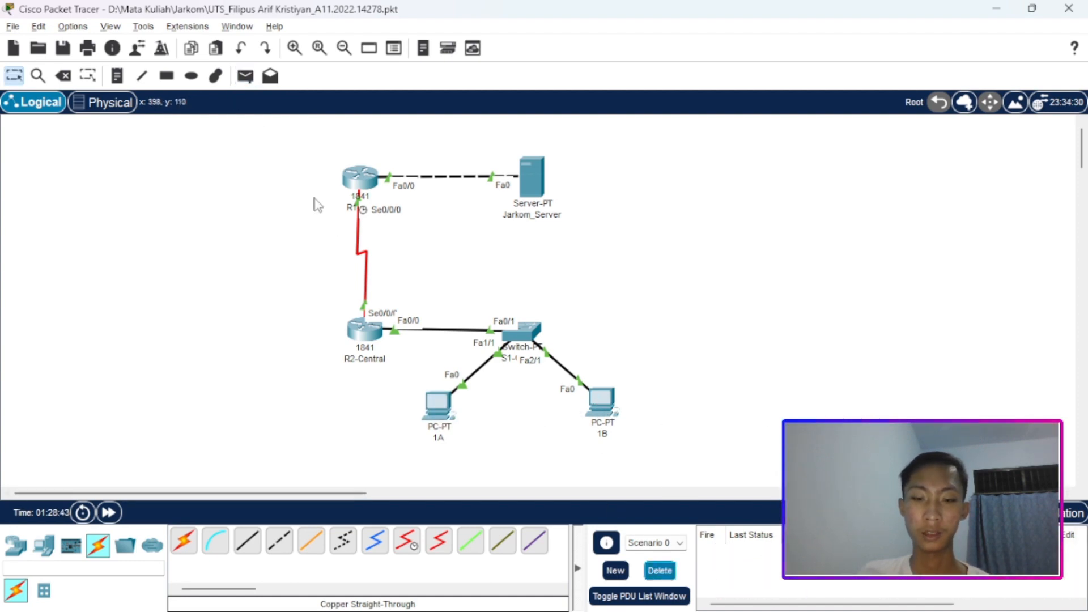
click(245, 76)
click(438, 406)
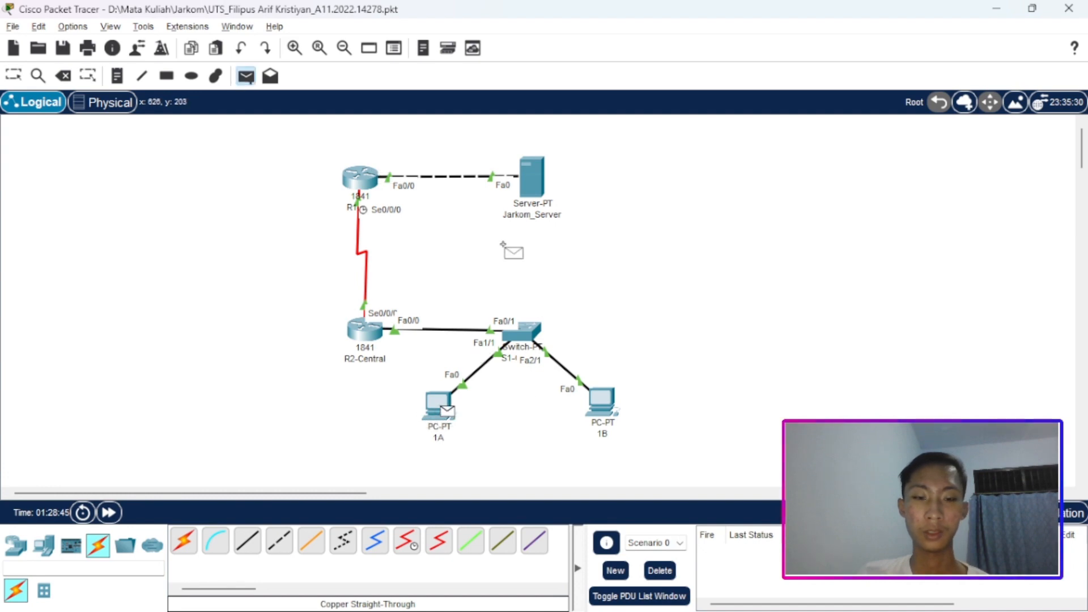
click(531, 177)
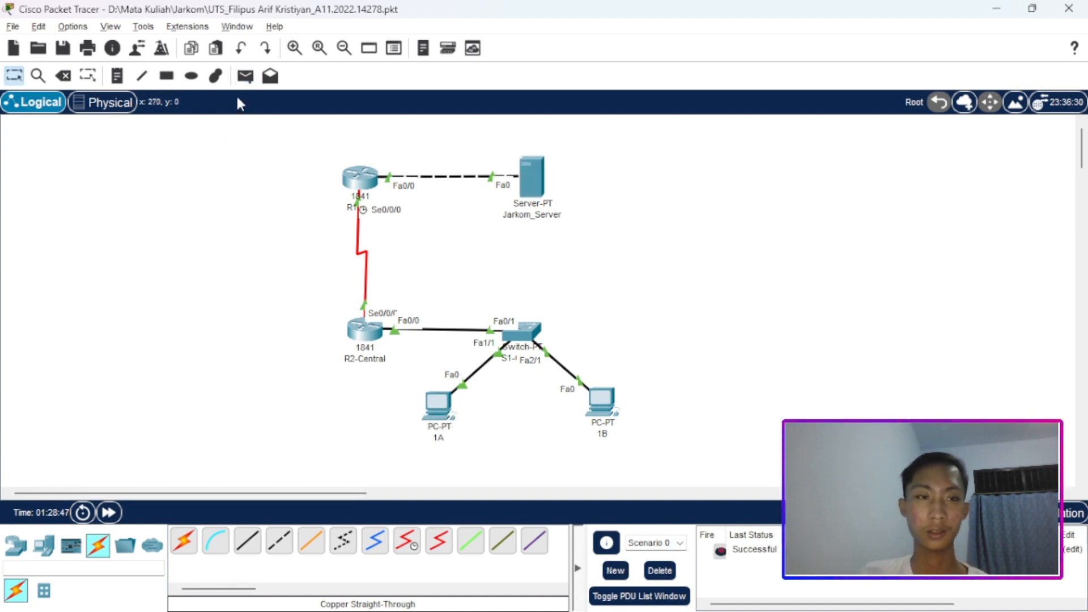
click(245, 76)
click(600, 403)
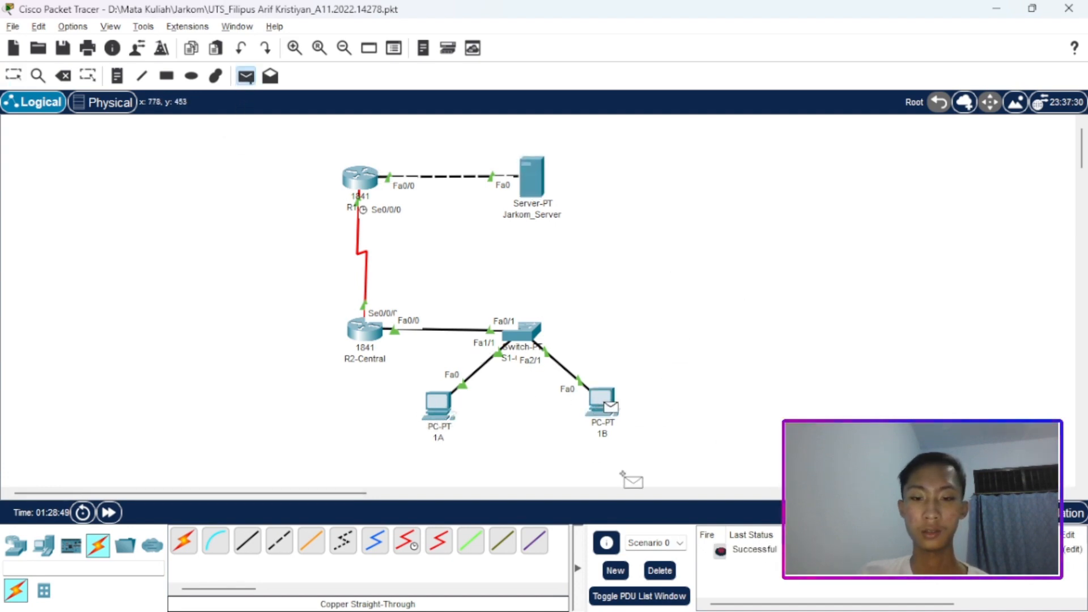
click(531, 177)
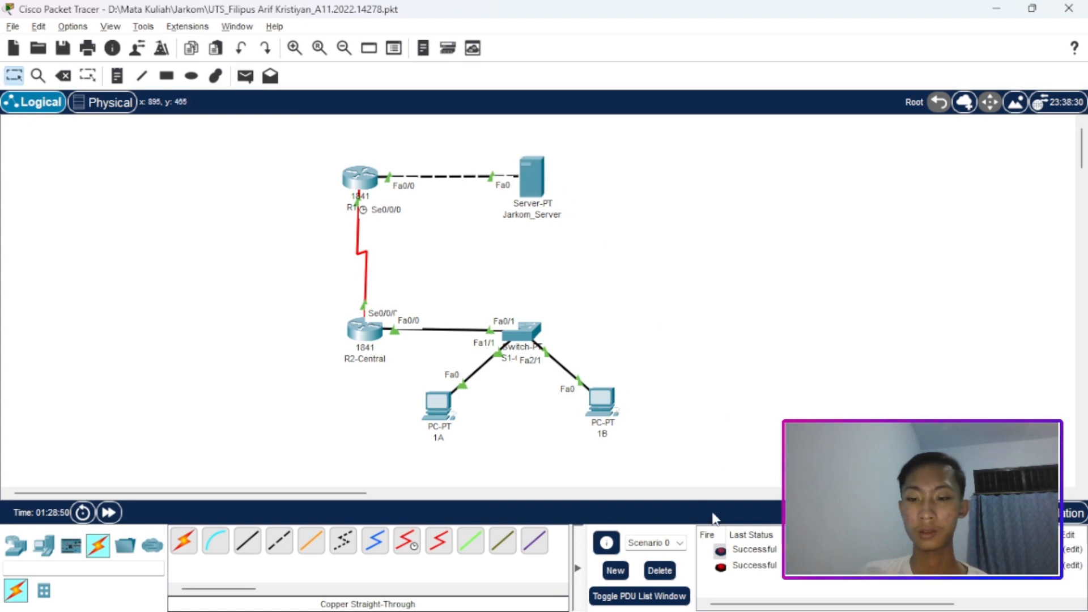
Clear the PDU list, send a simple PDU from Jarkom_Server to PC 1A, and delete it from the scenario.
click(659, 570)
click(245, 76)
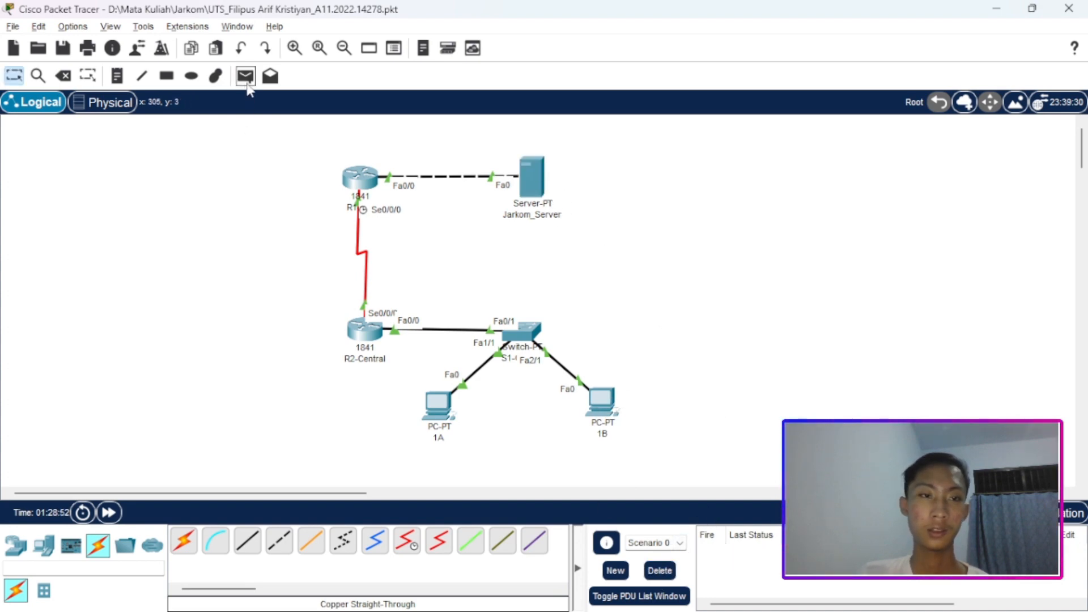
click(539, 181)
click(439, 418)
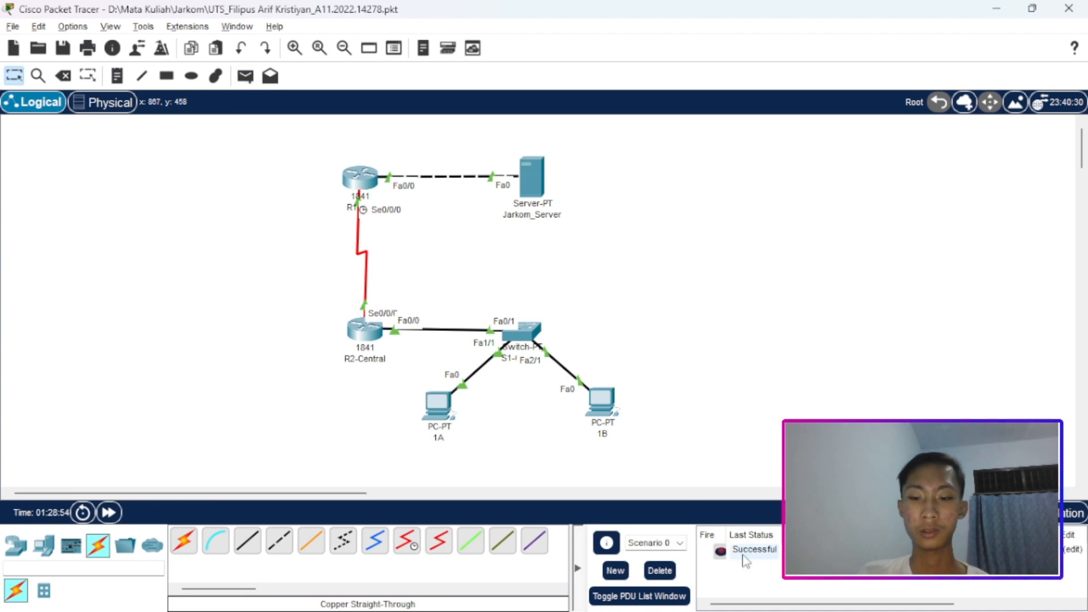
click(660, 570)
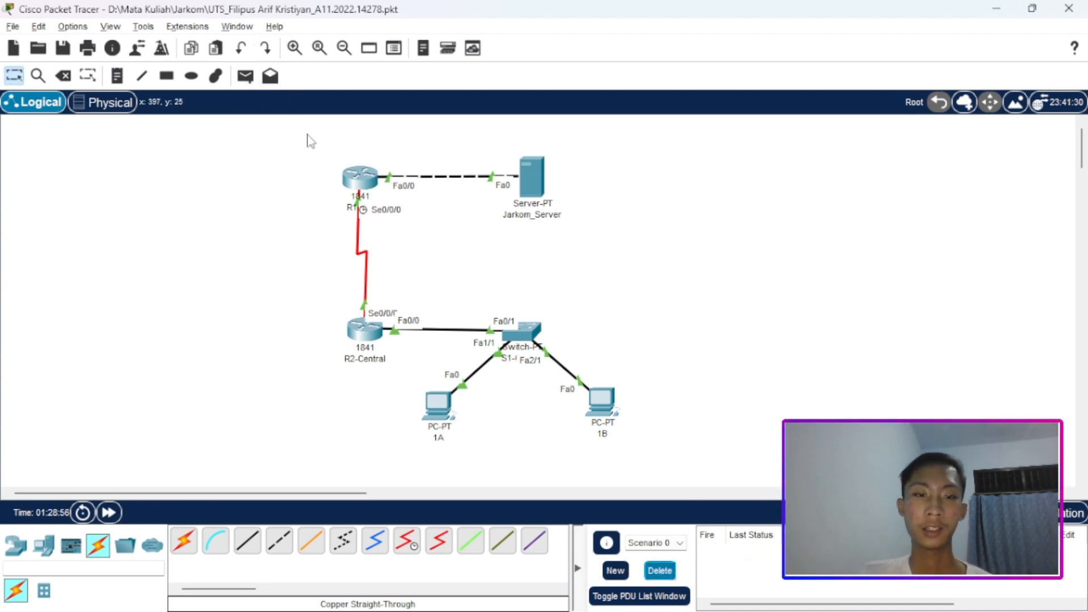
drag(285, 136, 684, 413)
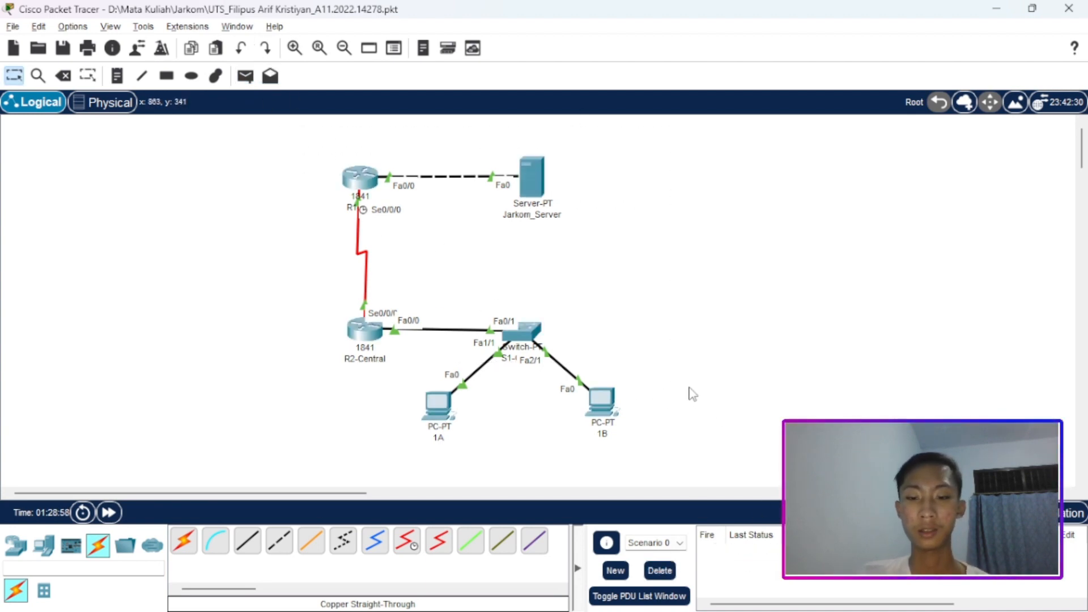
Switch to Simulation mode and add a simple PDU from PC 1B to Jarkom_Server.
click(1073, 513)
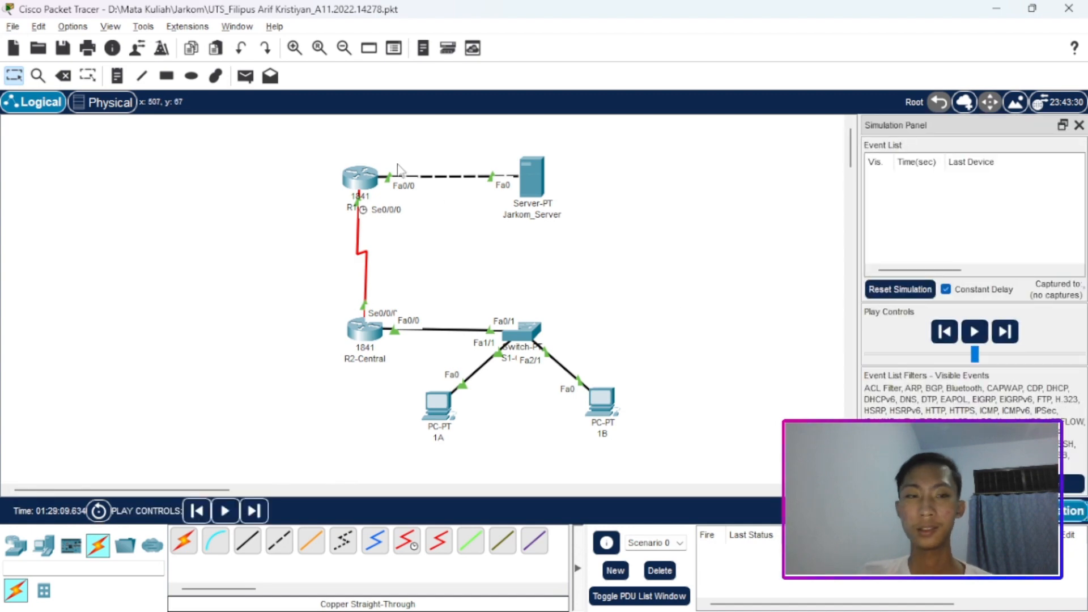
click(247, 78)
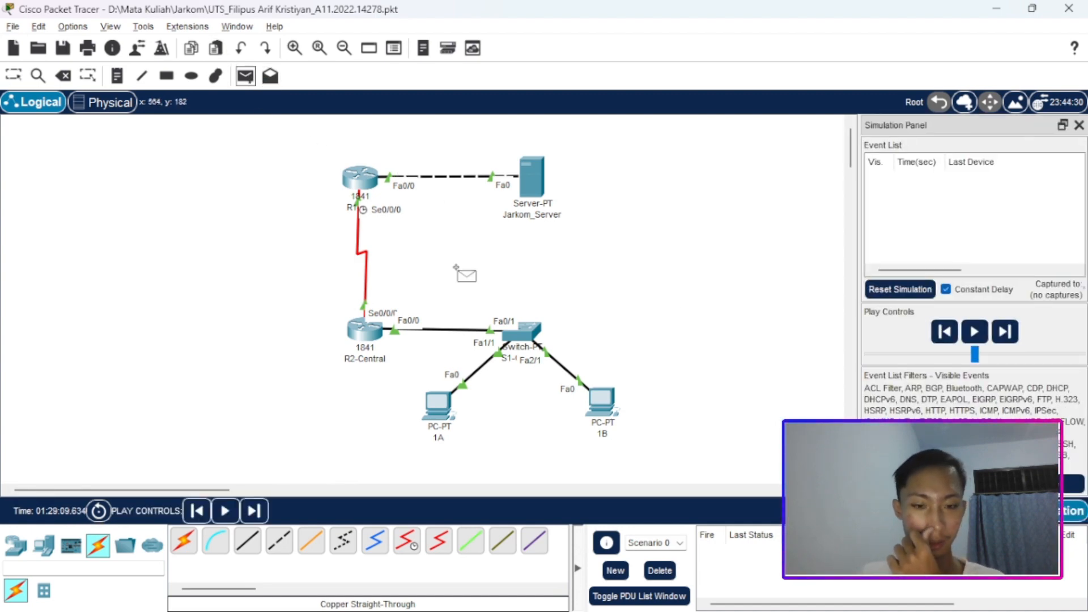
click(600, 407)
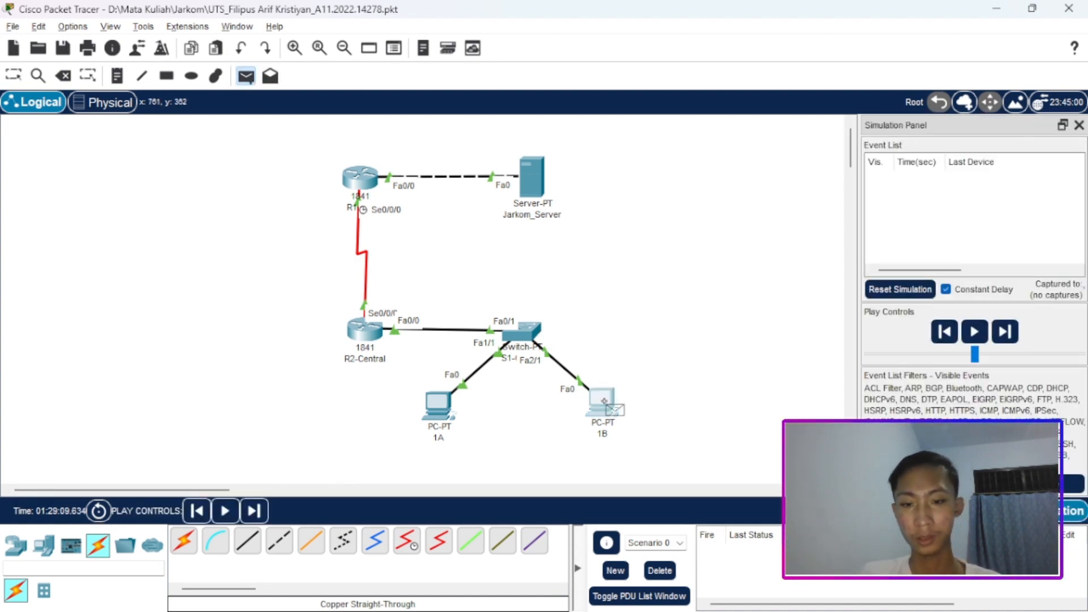
click(532, 176)
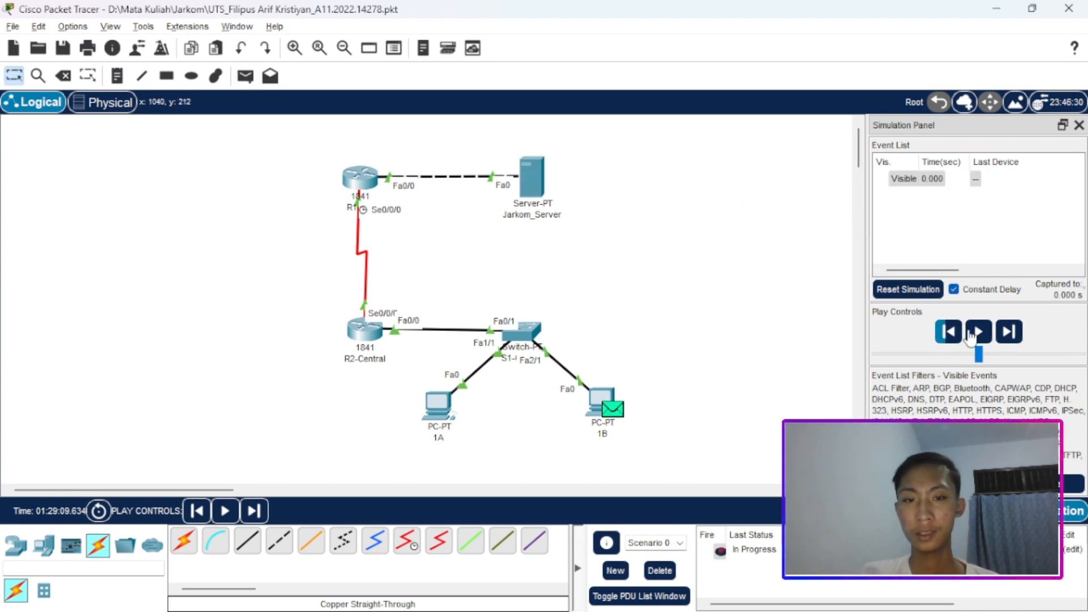
Play the simulation to follow the PDU hop by hop from PC 1B to Jarkom_Server and back, and pause it.
click(980, 333)
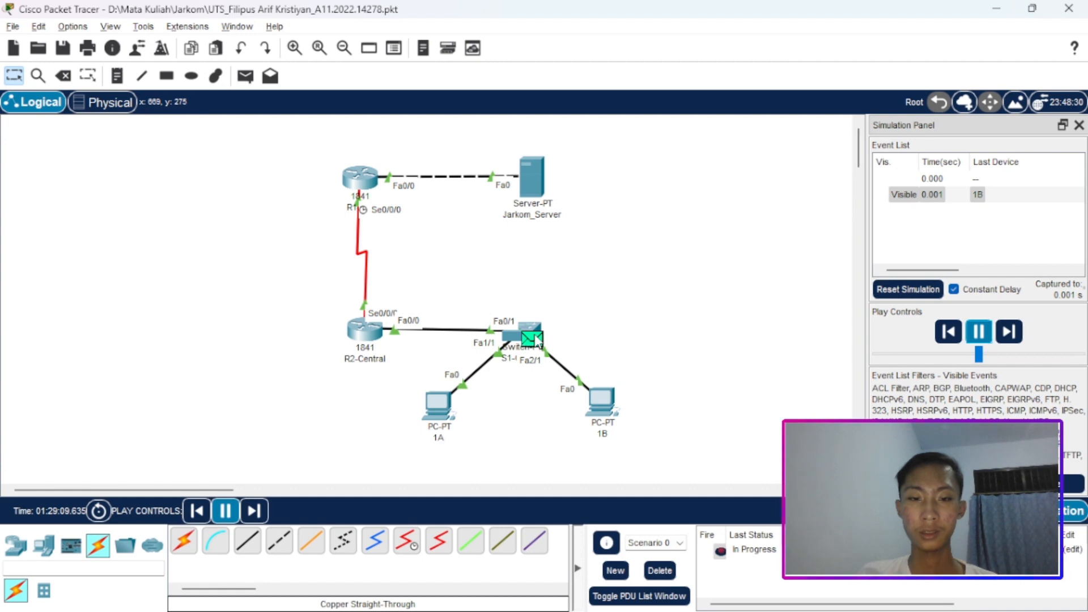
mouse_move(537, 340)
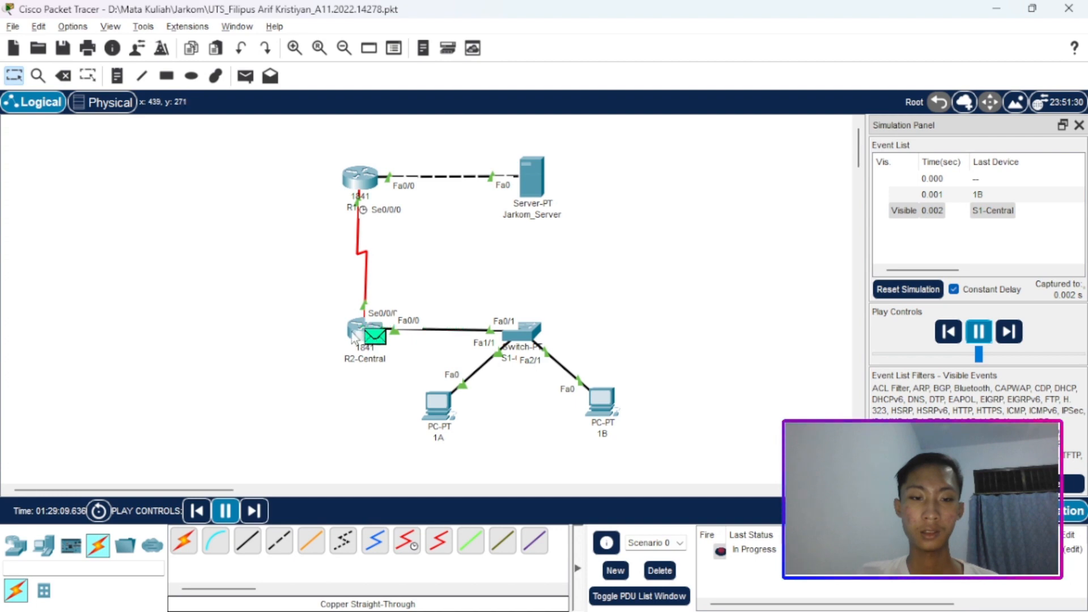
mouse_move(352, 337)
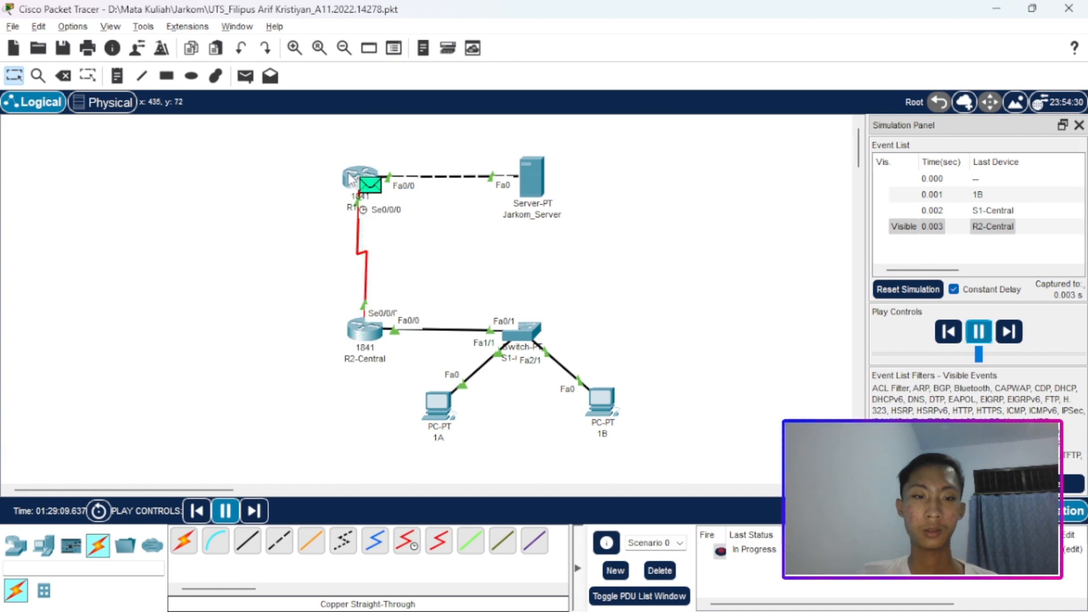
mouse_move(352, 179)
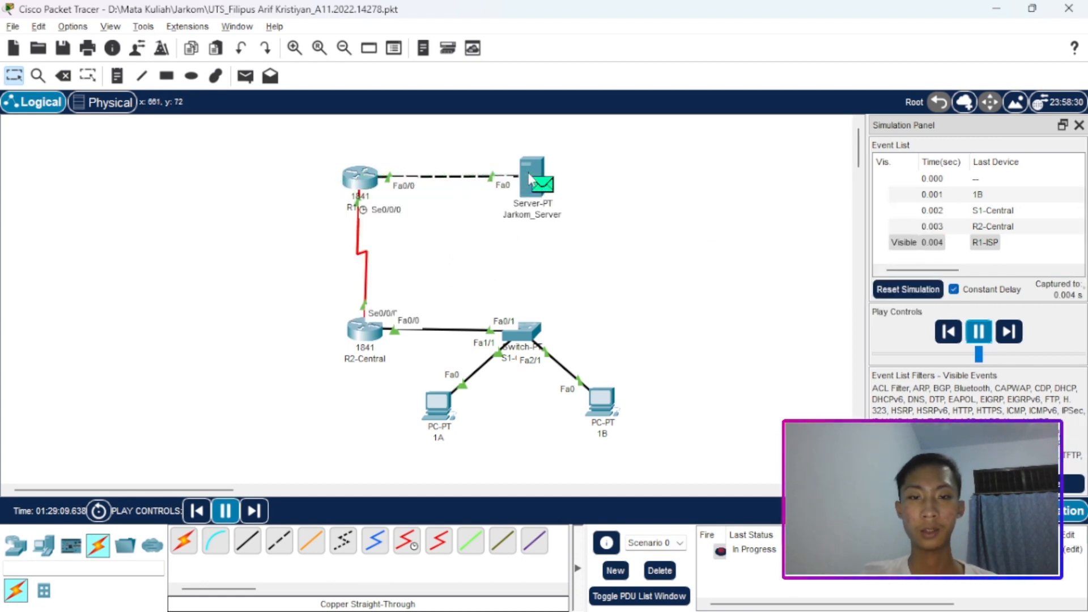
mouse_move(531, 184)
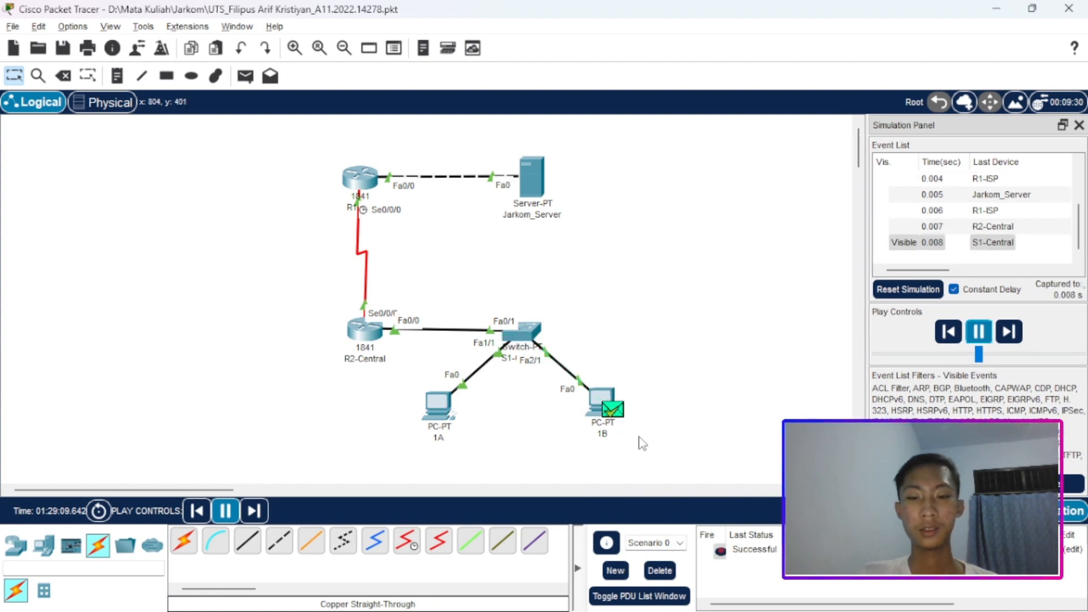
click(970, 336)
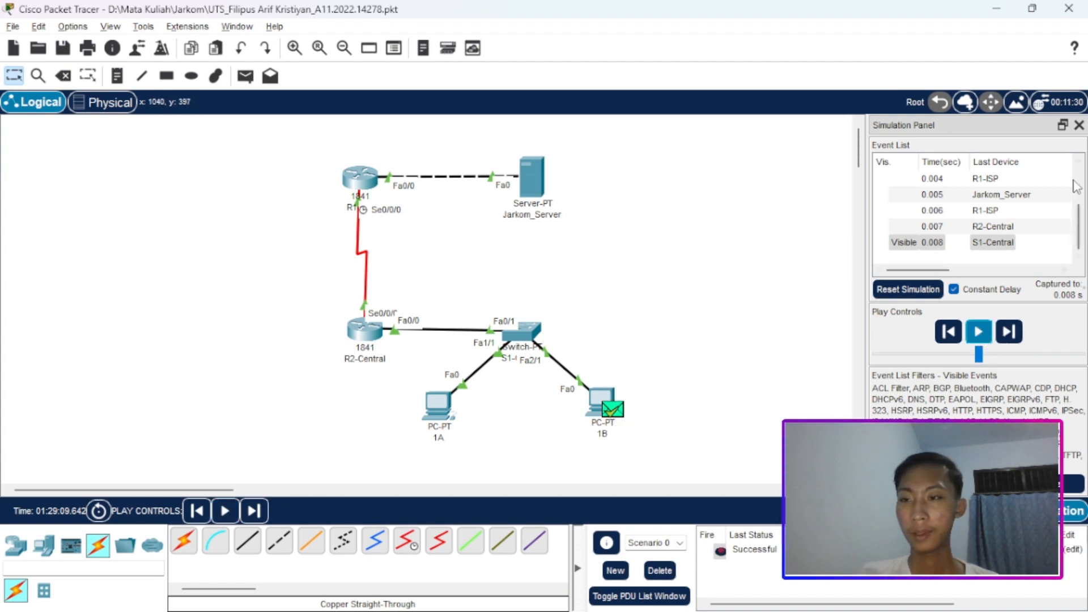
Close the Simulation Panel and delete the PDU from PC 1B to Jarkom_Server from the scenario.
click(1079, 126)
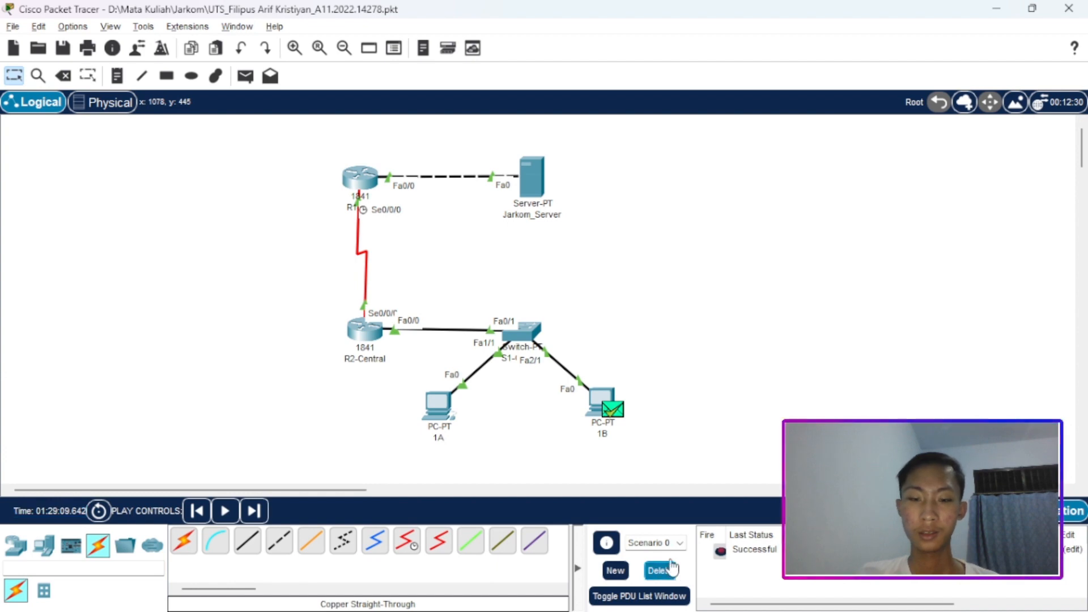
click(661, 571)
drag(287, 138, 712, 437)
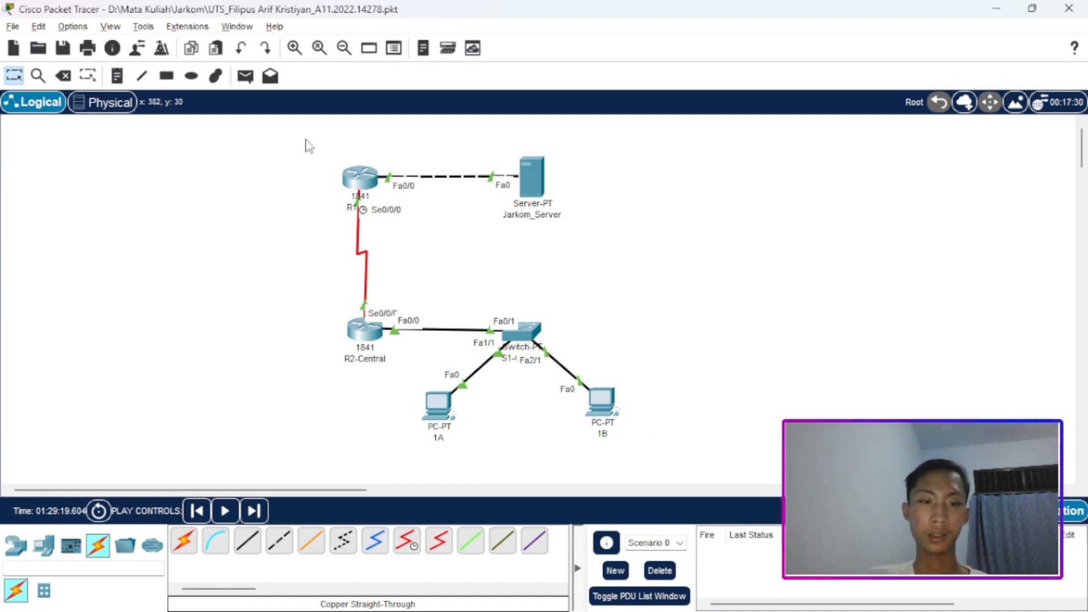
drag(305, 139, 690, 455)
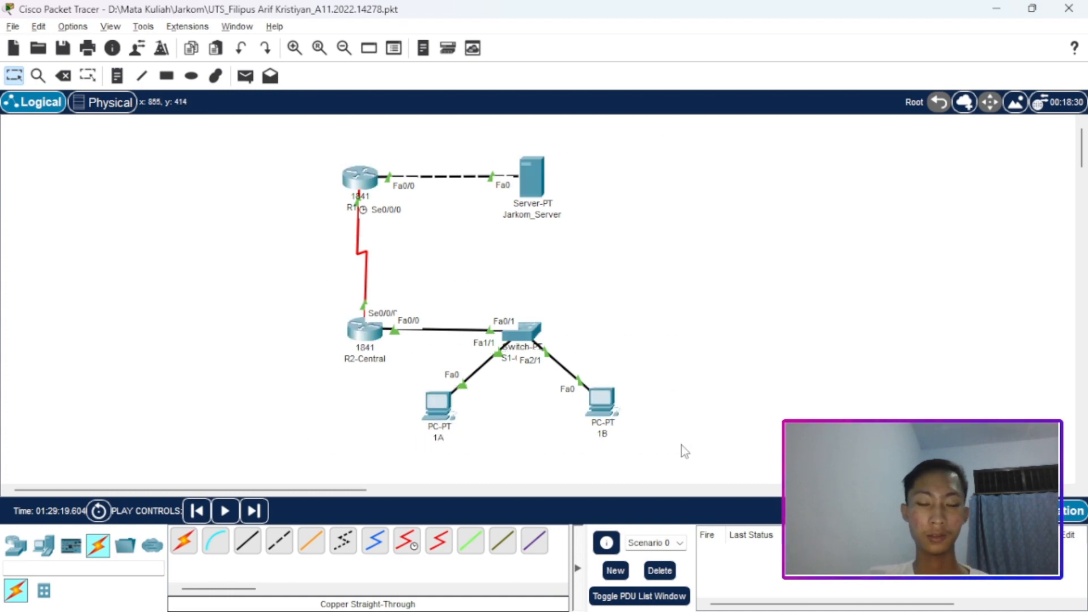